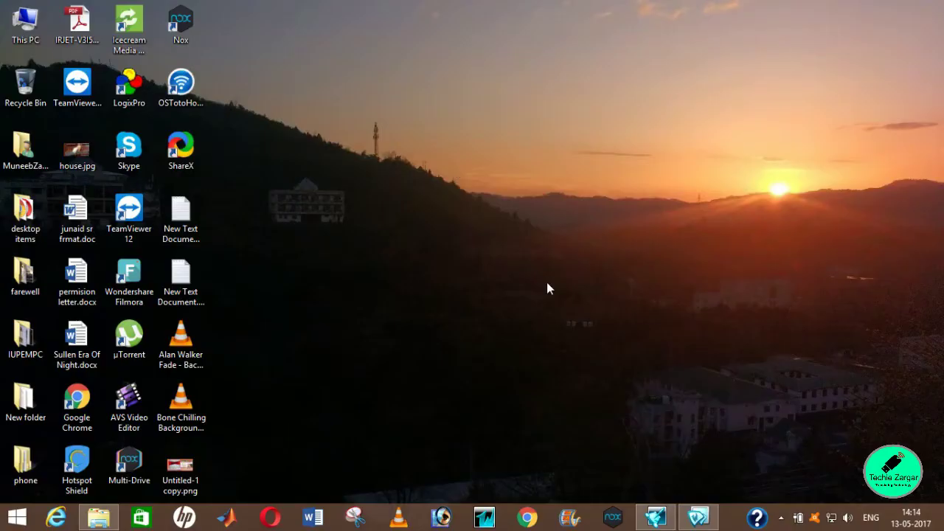
Restore InTouch WindowMaker from the taskbar, showing the empty step case window
{"action": "left_click", "coordinate": [656, 517]}
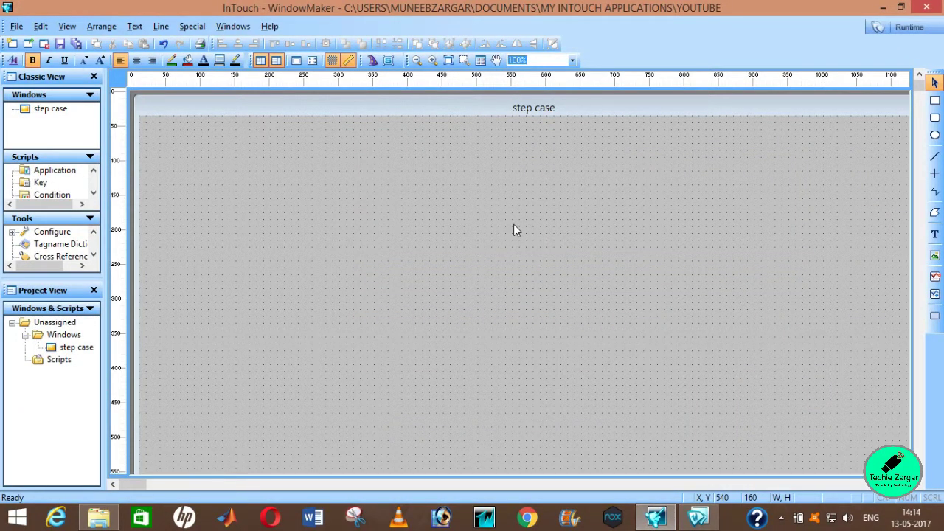
Select the step case window, hide the rulers, and position it to fill the editing area
{"action": "left_click", "coordinate": [16, 27]}
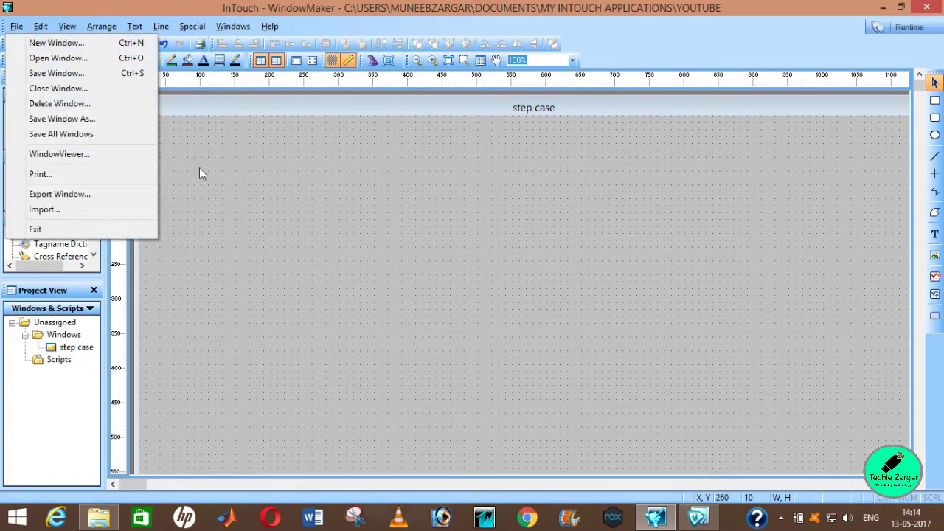
{"action": "left_click", "coordinate": [127, 45]}
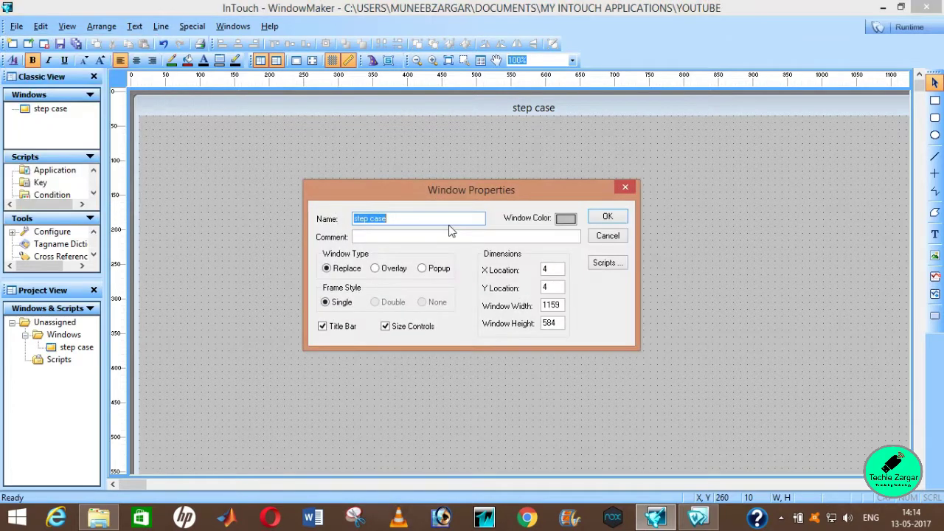
{"action": "left_click", "coordinate": [604, 241]}
{"action": "left_click", "coordinate": [49, 111]}
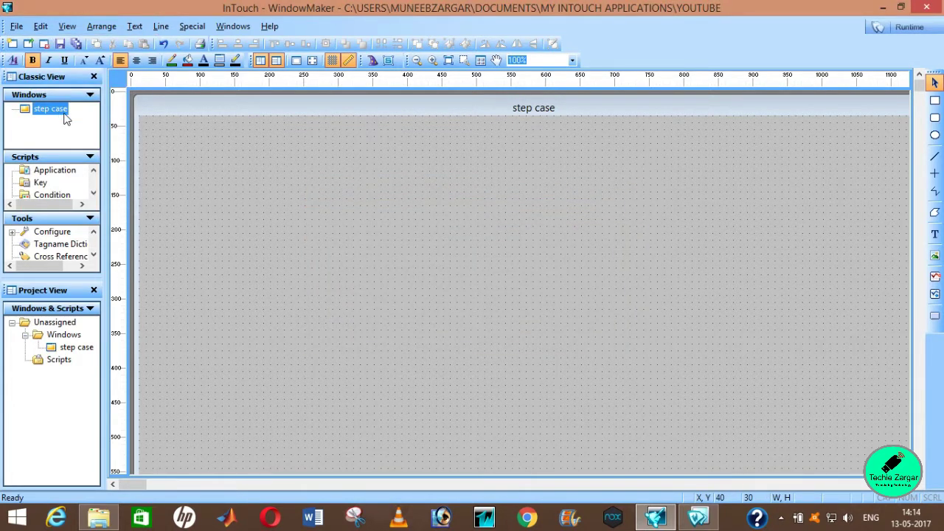
{"action": "left_click_drag", "start_coordinate": [252, 108], "coordinate": [242, 99]}
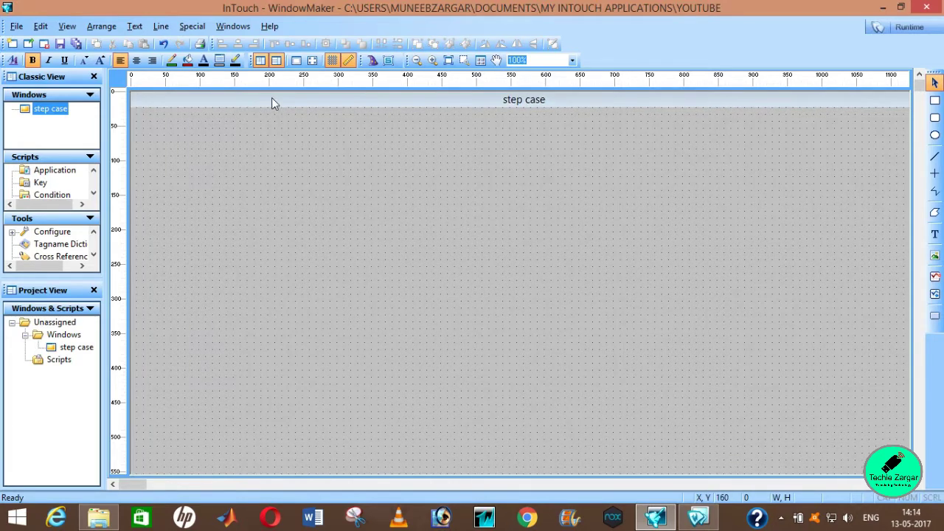
{"action": "left_click", "coordinate": [352, 60]}
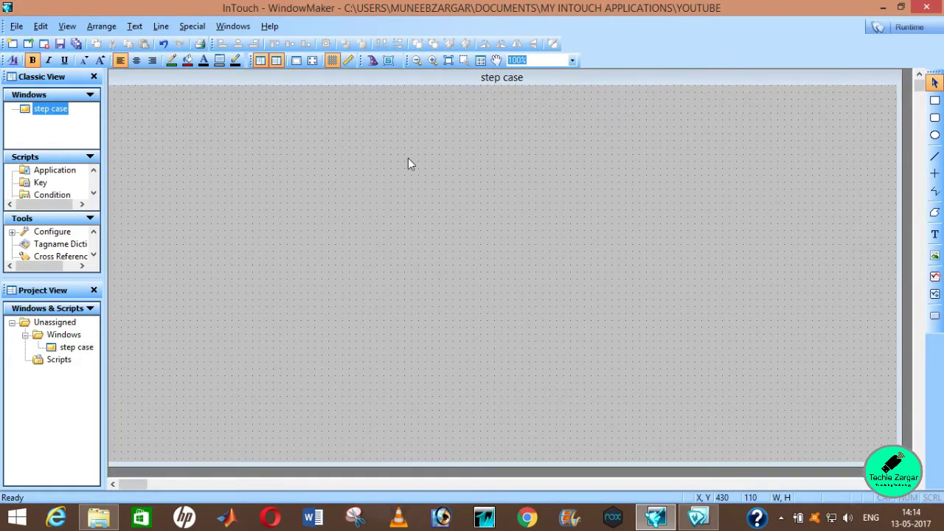
{"action": "left_click_drag", "start_coordinate": [520, 86], "coordinate": [533, 79]}
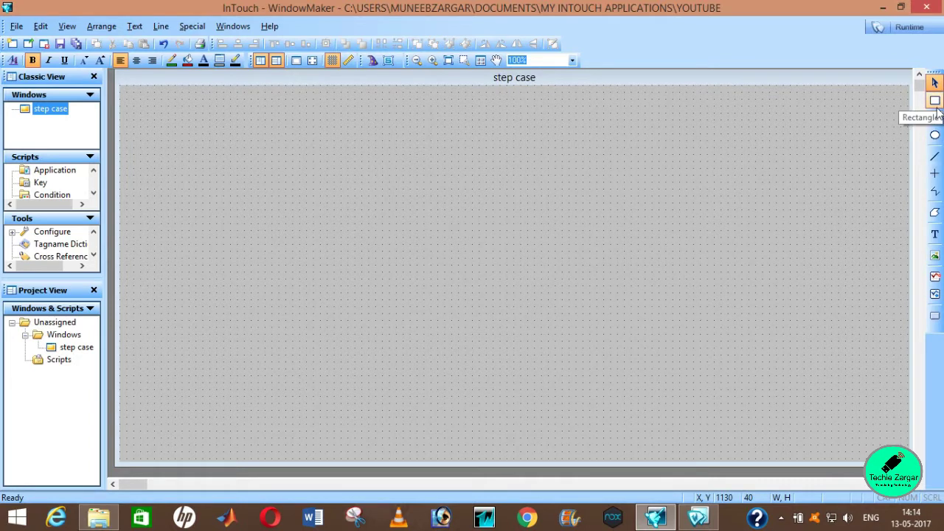
Start a green polyline at the left and climb three steps to a flat top
{"action": "left_click", "coordinate": [934, 195]}
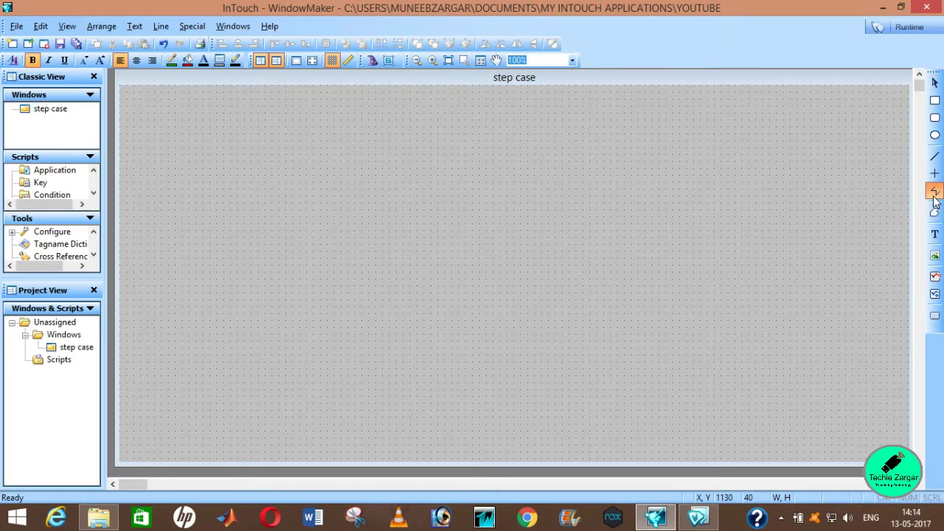
{"action": "left_click", "coordinate": [263, 325]}
{"action": "left_click", "coordinate": [327, 326]}
{"action": "left_click", "coordinate": [327, 285]}
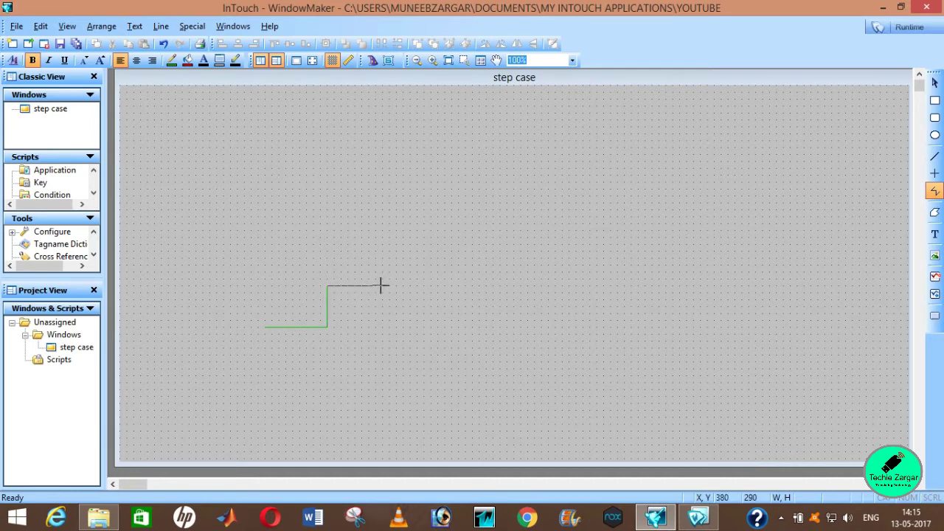
{"action": "left_click", "coordinate": [375, 285]}
{"action": "left_click", "coordinate": [423, 244]}
{"action": "left_click", "coordinate": [424, 203]}
{"action": "left_click", "coordinate": [472, 202]}
Descend the polyline three steps to a bottom-right tread, finish it, and reselect it
{"action": "left_click", "coordinate": [472, 243]}
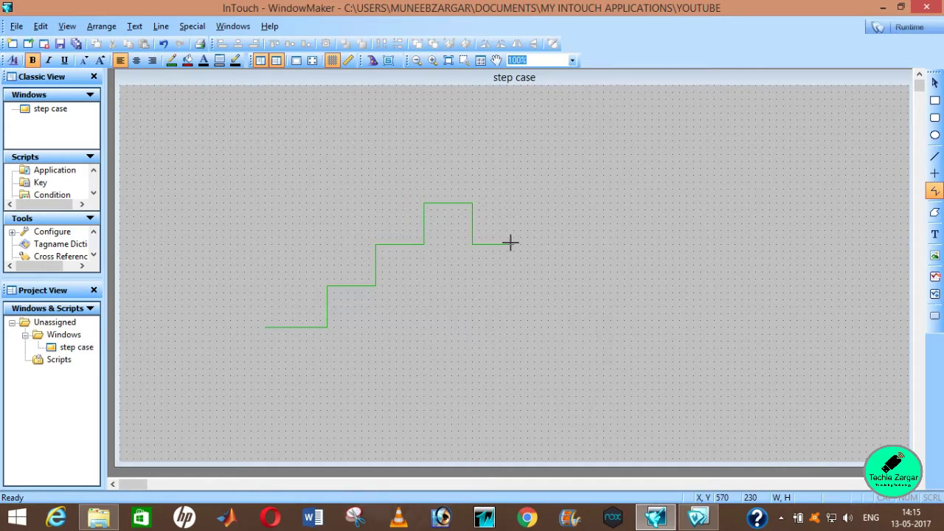
{"action": "left_click", "coordinate": [513, 244]}
{"action": "left_click", "coordinate": [513, 286]}
{"action": "left_click", "coordinate": [561, 285]}
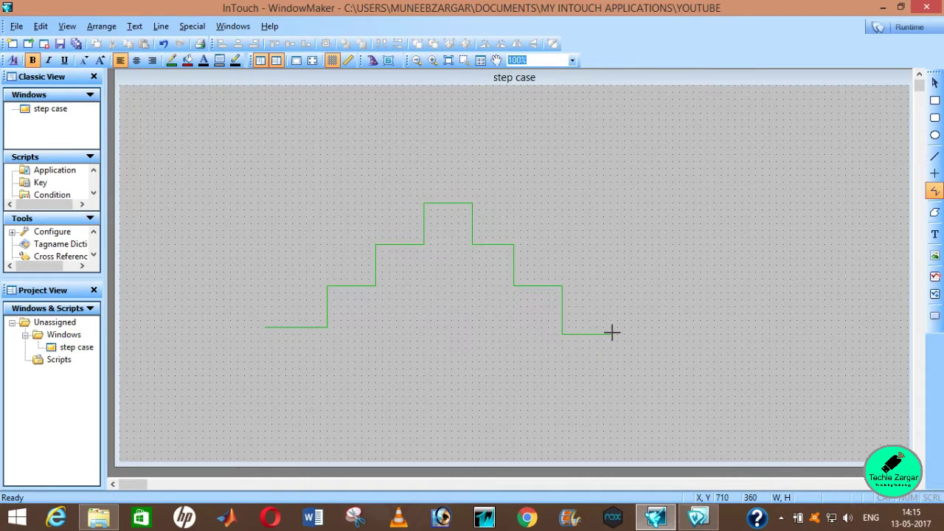
{"action": "double_click", "coordinate": [611, 334]}
{"action": "left_click", "coordinate": [595, 273]}
{"action": "left_click", "coordinate": [409, 244]}
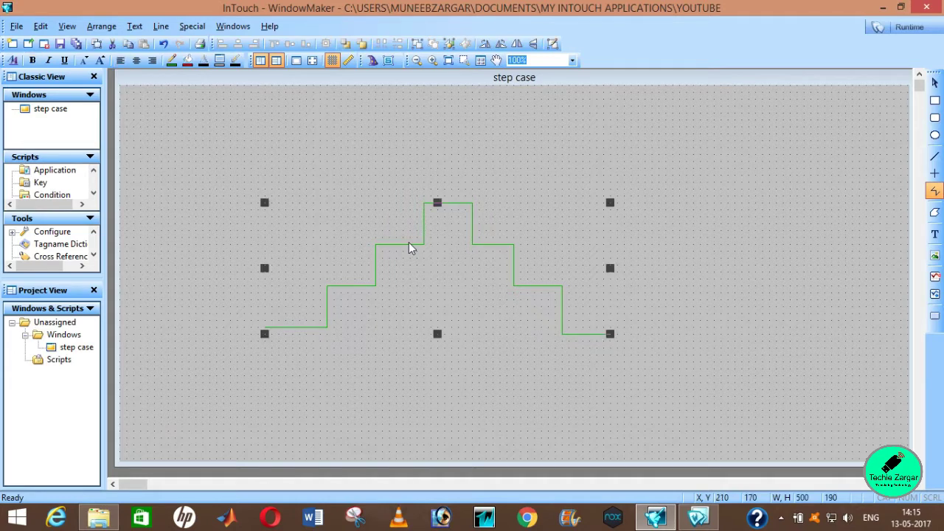
Give the green staircase polyline a heavy line weight from the Line menu
{"action": "left_click", "coordinate": [163, 28]}
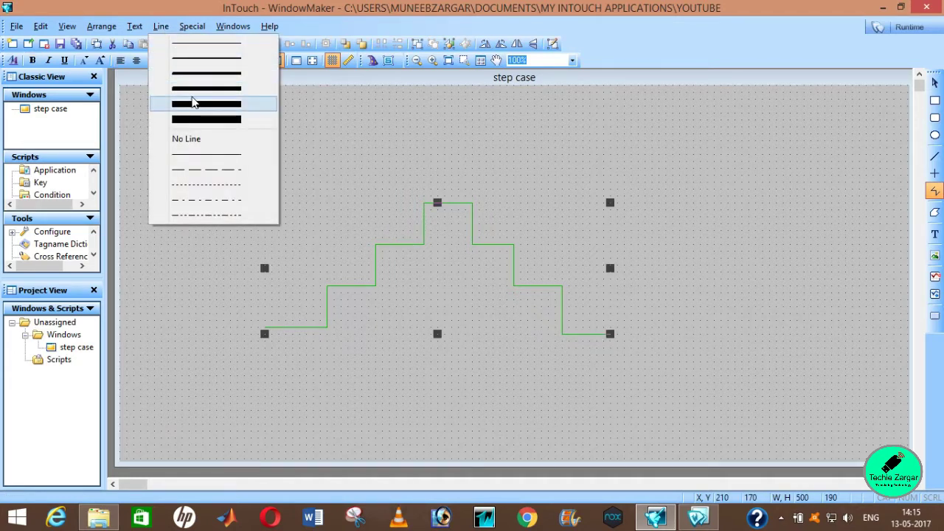
{"action": "left_click", "coordinate": [193, 102]}
{"action": "left_click", "coordinate": [161, 26]}
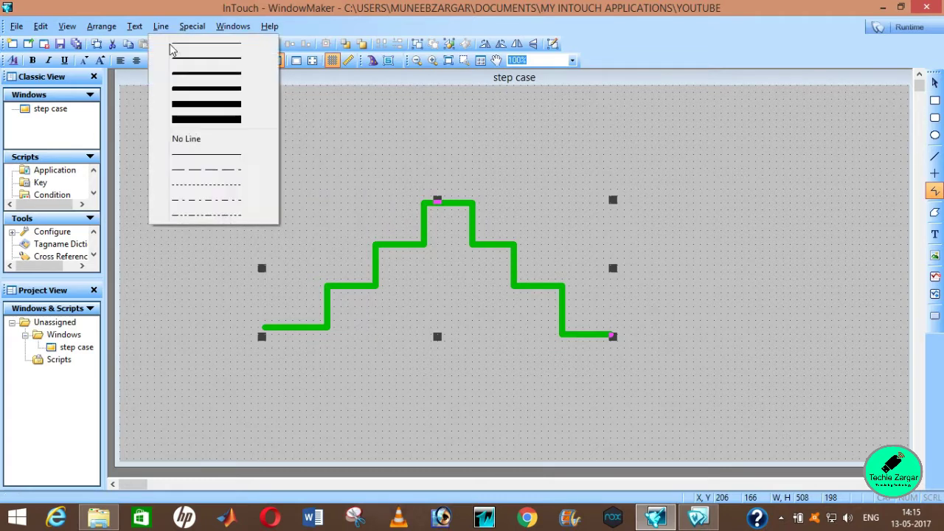
{"action": "left_click", "coordinate": [189, 89]}
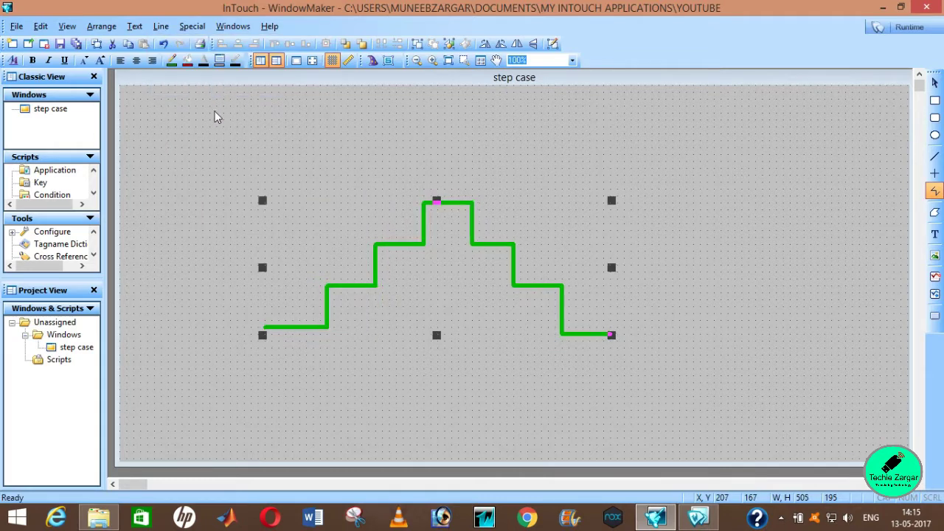
{"action": "left_click", "coordinate": [404, 200]}
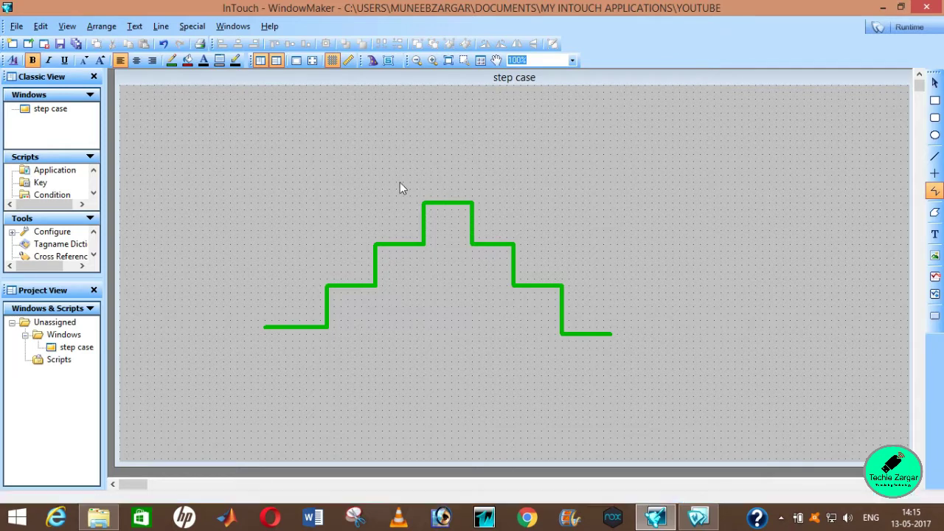
Draw a red filled 80 by 60 rectangle resting on the staircase's lowest left tread
{"action": "left_click", "coordinate": [938, 102]}
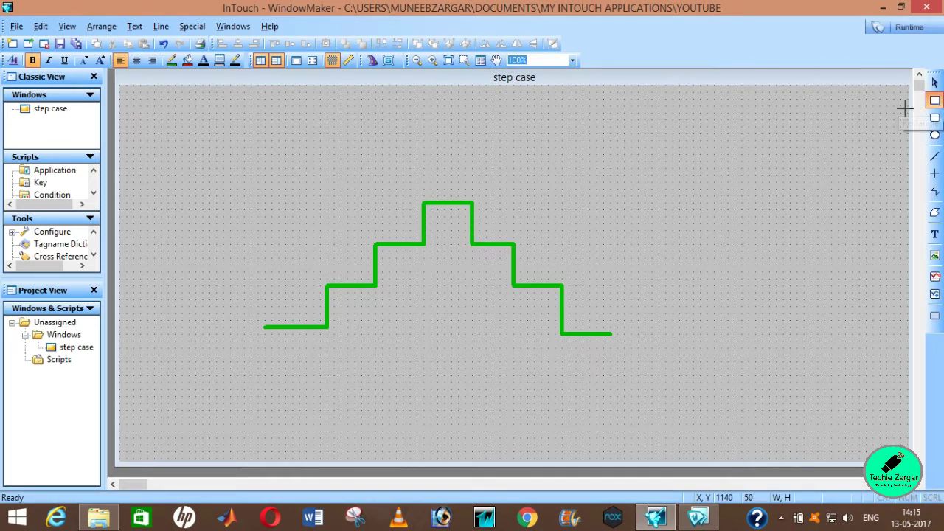
{"action": "left_click_drag", "start_coordinate": [238, 224], "coordinate": [292, 264]}
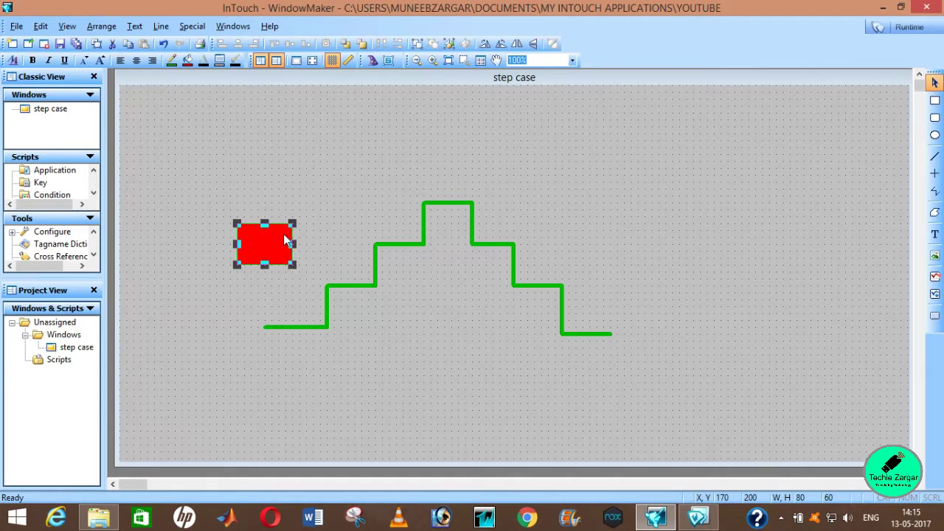
{"action": "left_click", "coordinate": [296, 282]}
{"action": "left_click_drag", "start_coordinate": [315, 298], "coordinate": [316, 297]}
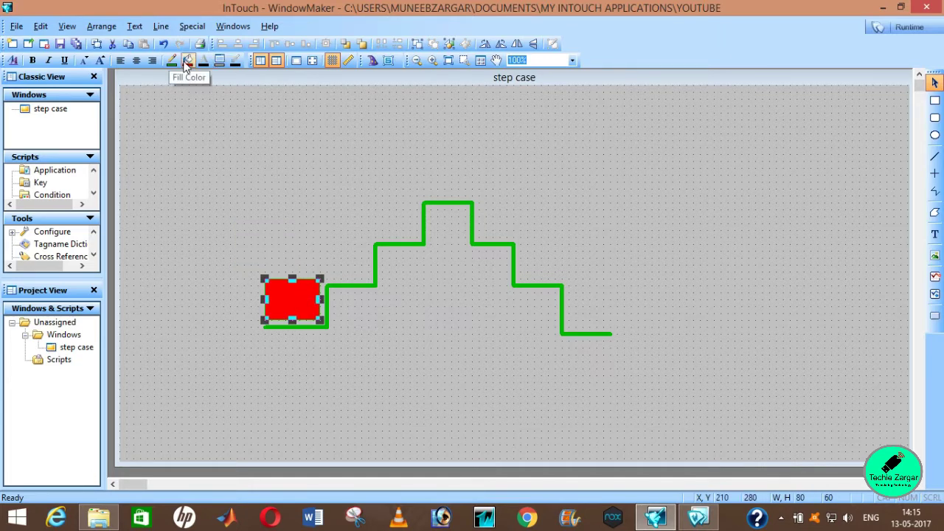
{"action": "left_click", "coordinate": [186, 62]}
{"action": "left_click", "coordinate": [329, 130]}
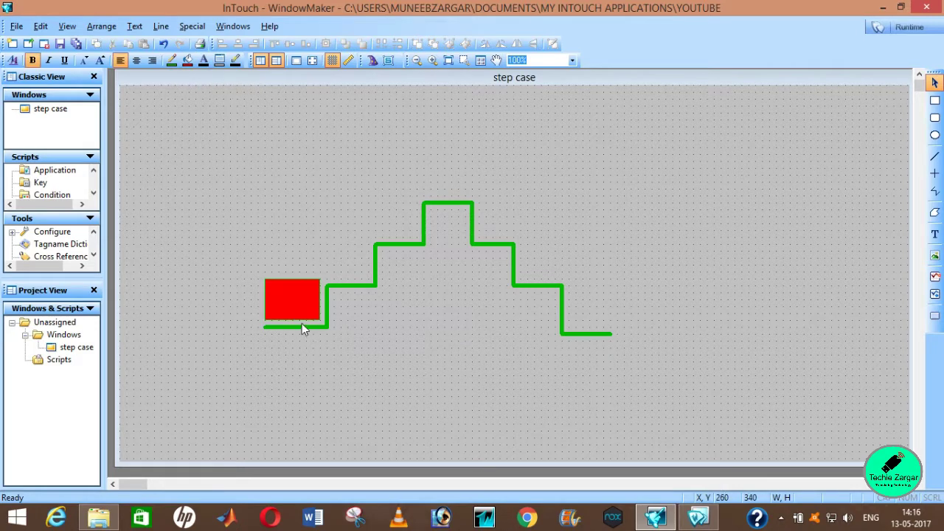
{"action": "left_click", "coordinate": [298, 299]}
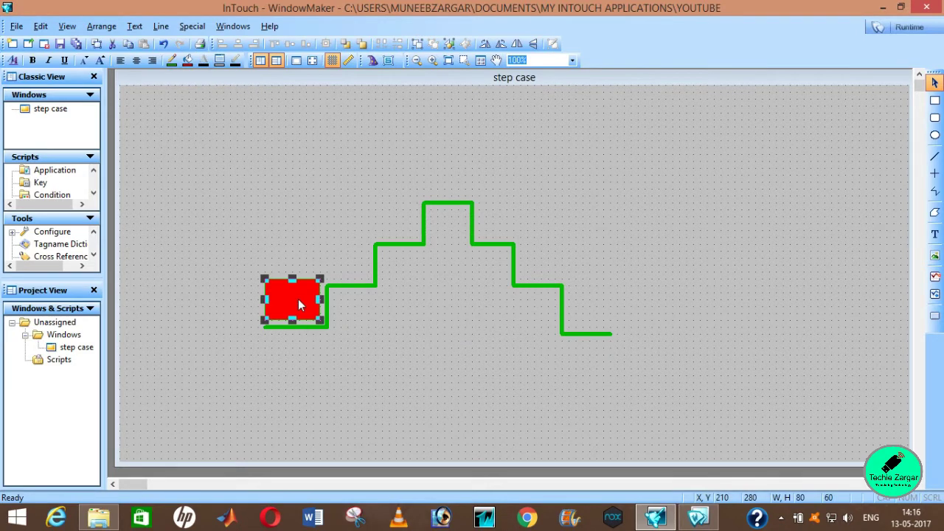
{"action": "left_click", "coordinate": [289, 259]}
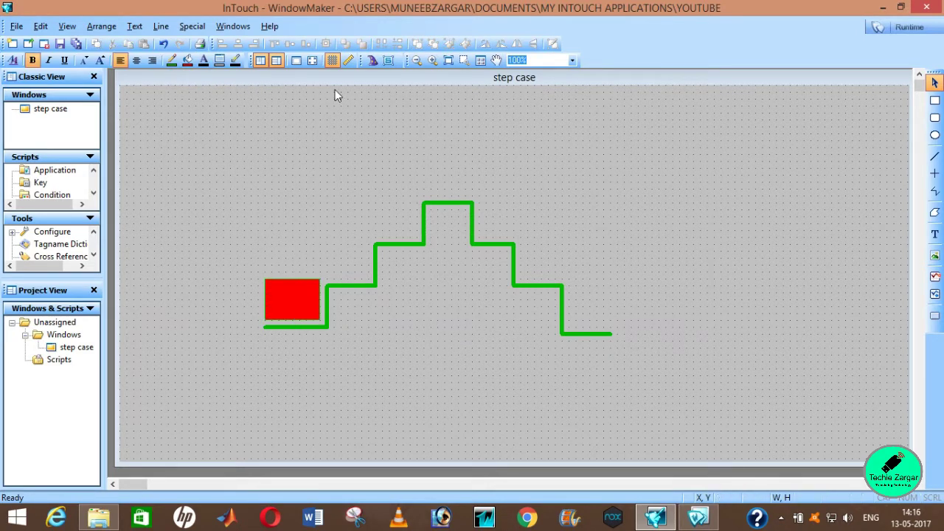
Place a vertical slider wizard at the window's top-left corner
{"action": "left_click", "coordinate": [374, 61]}
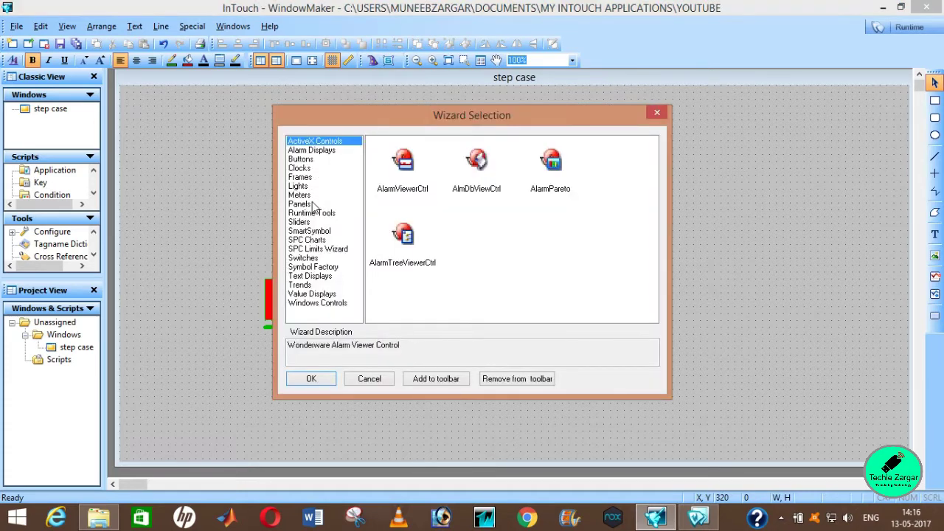
{"action": "left_click", "coordinate": [301, 222]}
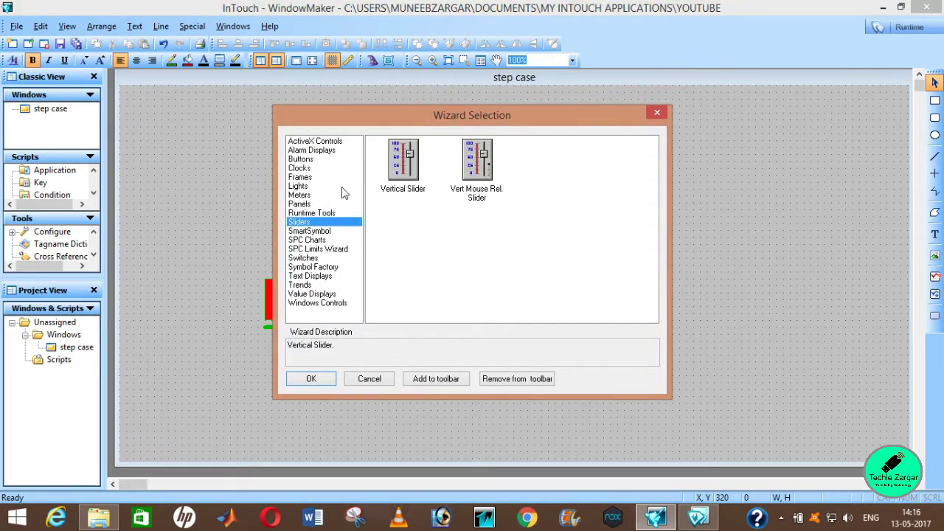
{"action": "double_click", "coordinate": [408, 168]}
{"action": "left_click", "coordinate": [142, 100]}
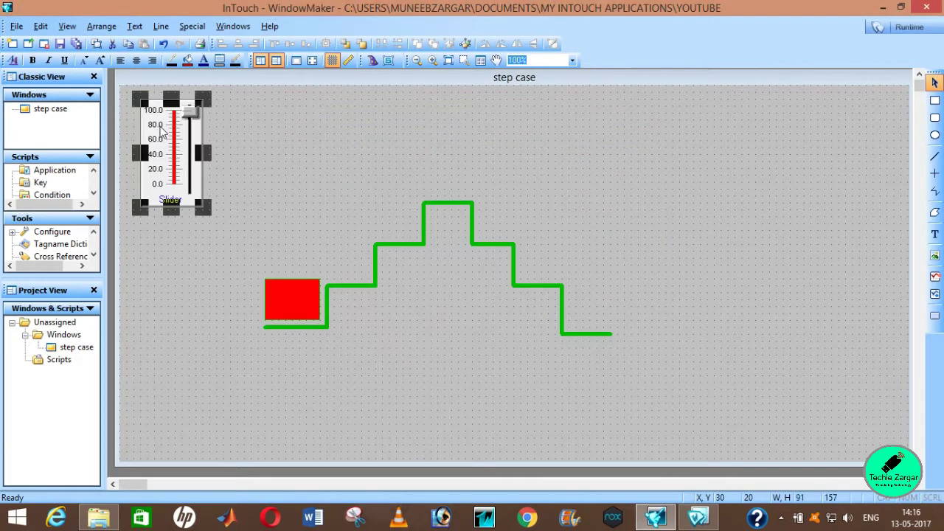
Bind the 0–100 slider to a new memory real tag s1 and save its definition
{"action": "double_click", "coordinate": [171, 148]}
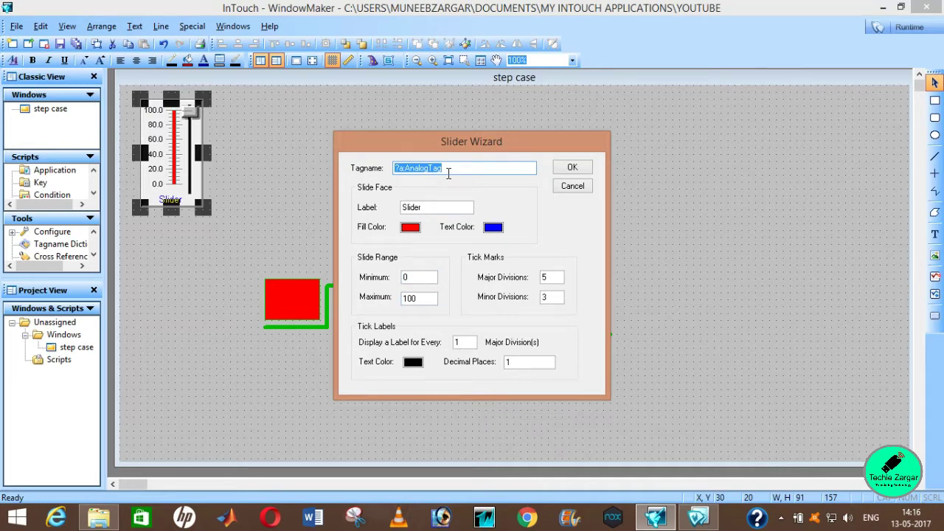
{"action": "type", "text": "s1"}
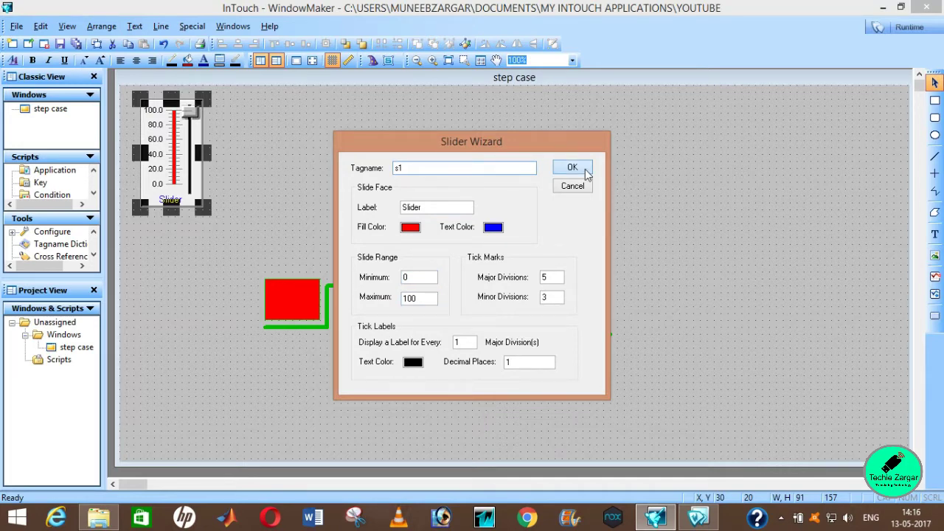
{"action": "left_click", "coordinate": [586, 170]}
{"action": "left_click", "coordinate": [466, 292]}
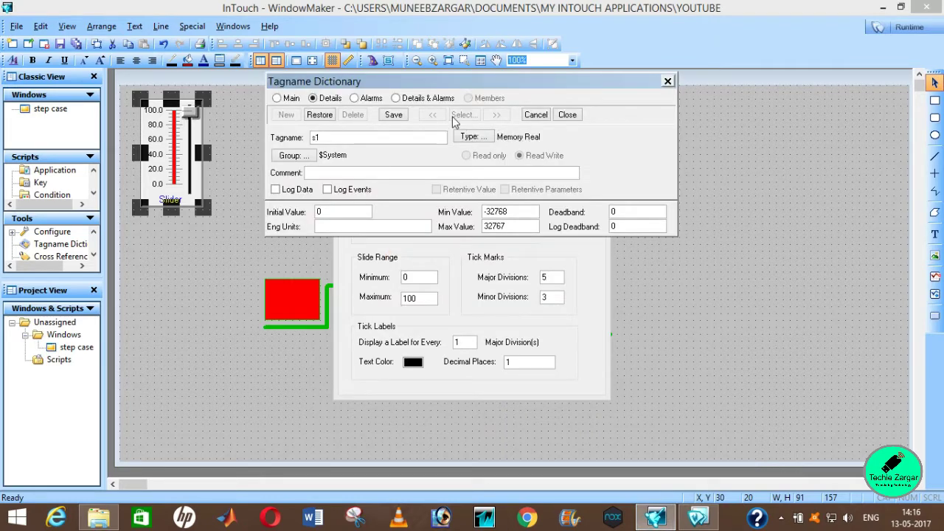
{"action": "left_click", "coordinate": [393, 114]}
{"action": "left_click", "coordinate": [567, 115]}
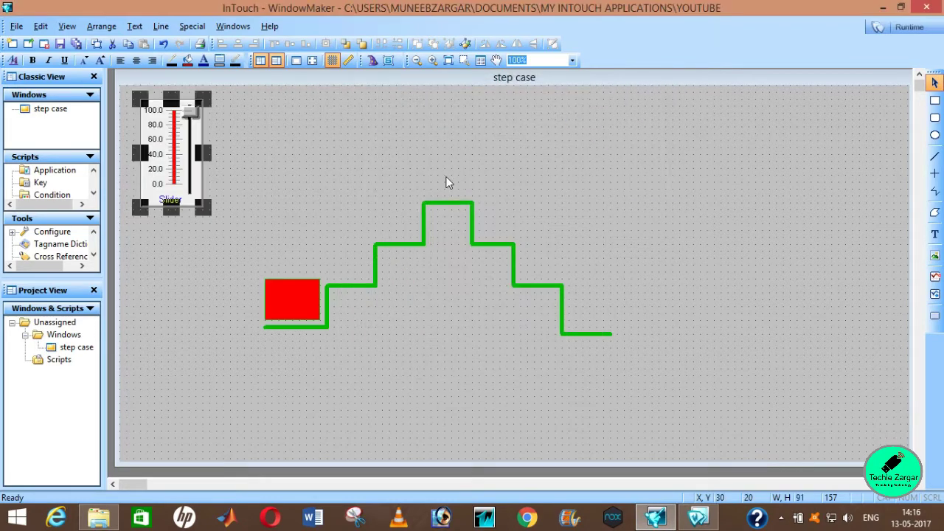
Give the red box an orientation link: s1, max CW value 10, 180° rotation, centre offset 40, -30
{"action": "left_click", "coordinate": [245, 277]}
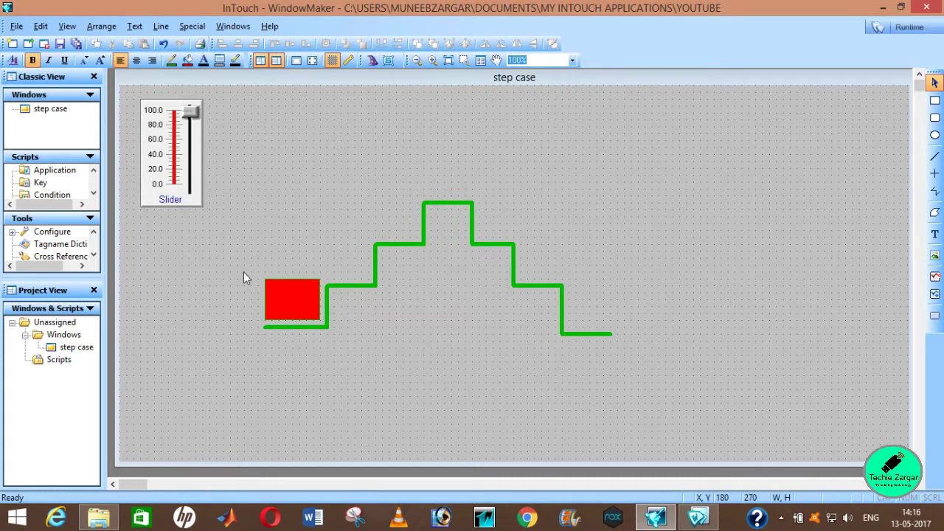
{"action": "left_click", "coordinate": [304, 313]}
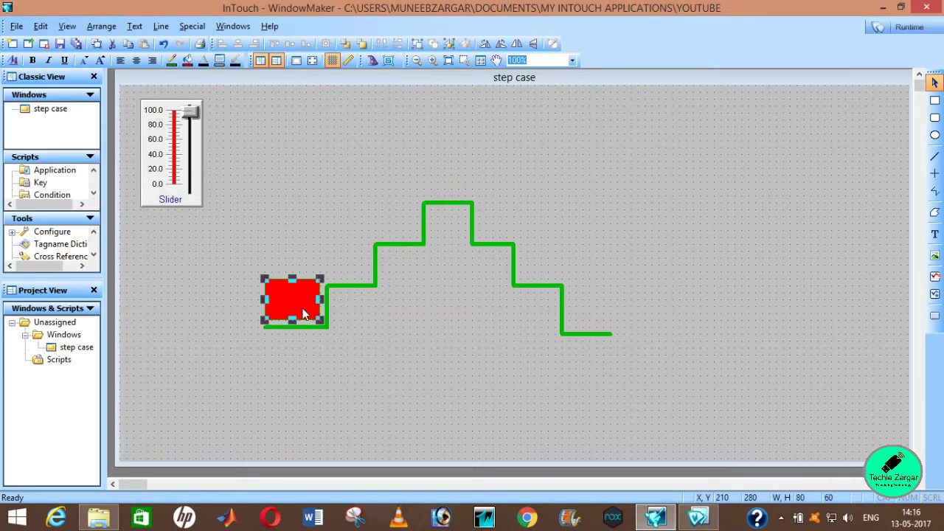
{"action": "double_click", "coordinate": [303, 314]}
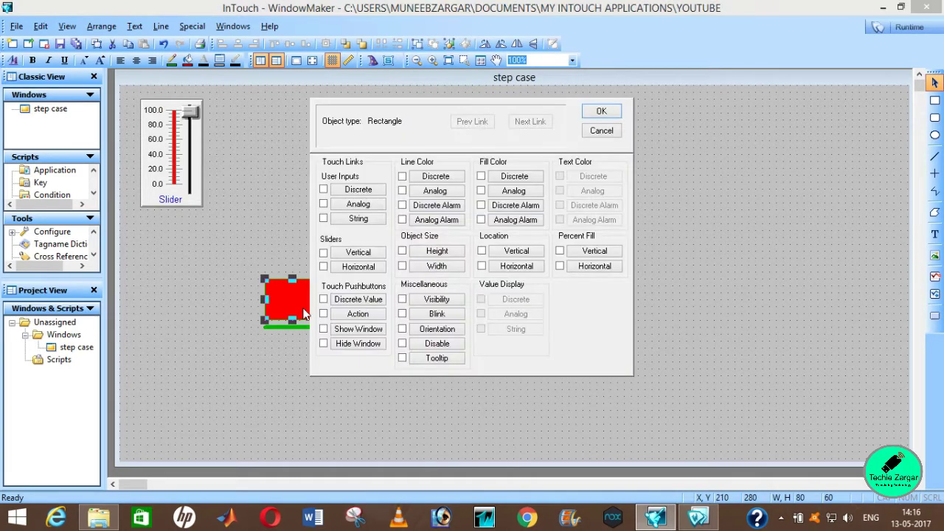
{"action": "left_click", "coordinate": [426, 332]}
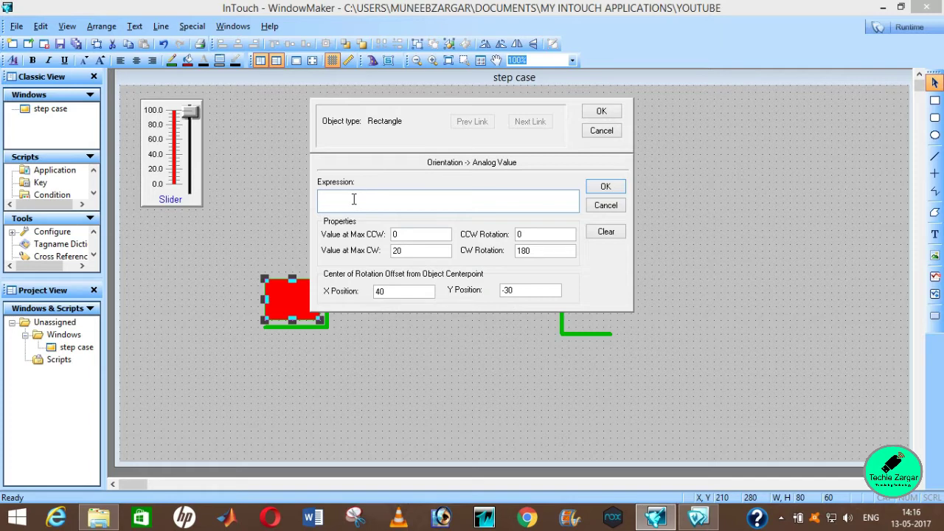
{"action": "type", "text": "s1"}
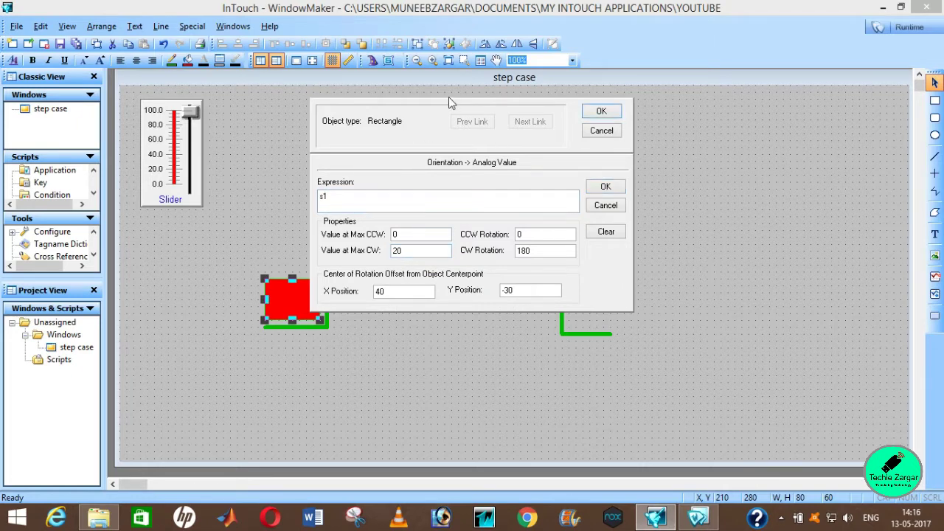
{"action": "left_click", "coordinate": [397, 252]}
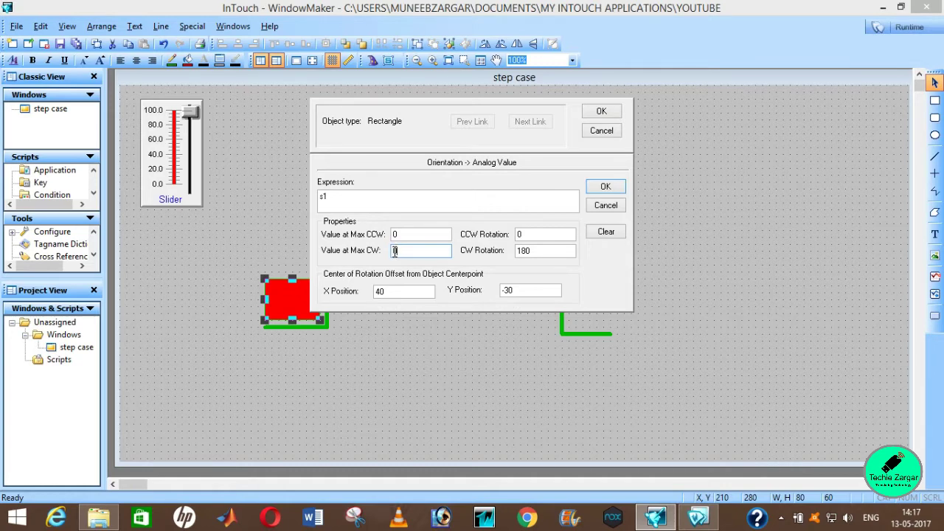
{"action": "type", "text": "90"}
{"action": "left_click", "coordinate": [394, 254]}
{"action": "type", "text": "1"}
{"action": "left_click", "coordinate": [530, 253]}
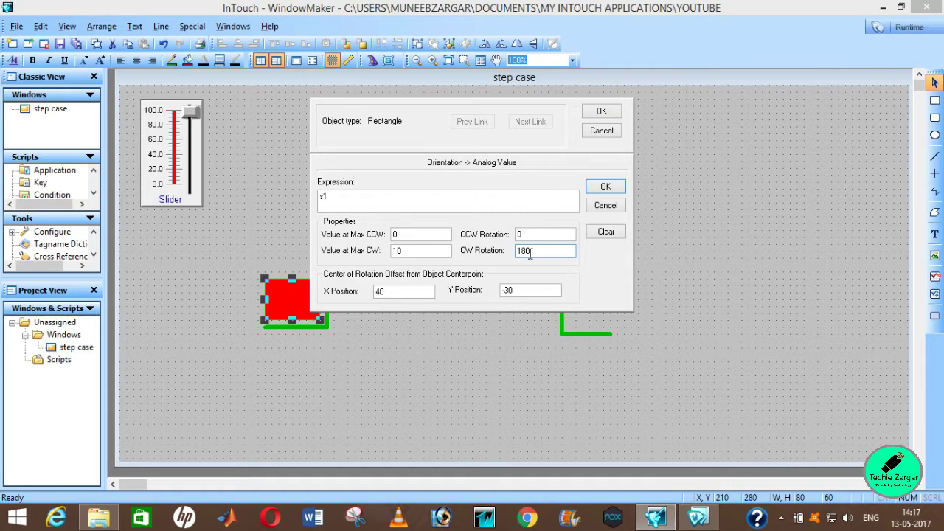
{"action": "left_click", "coordinate": [598, 111]}
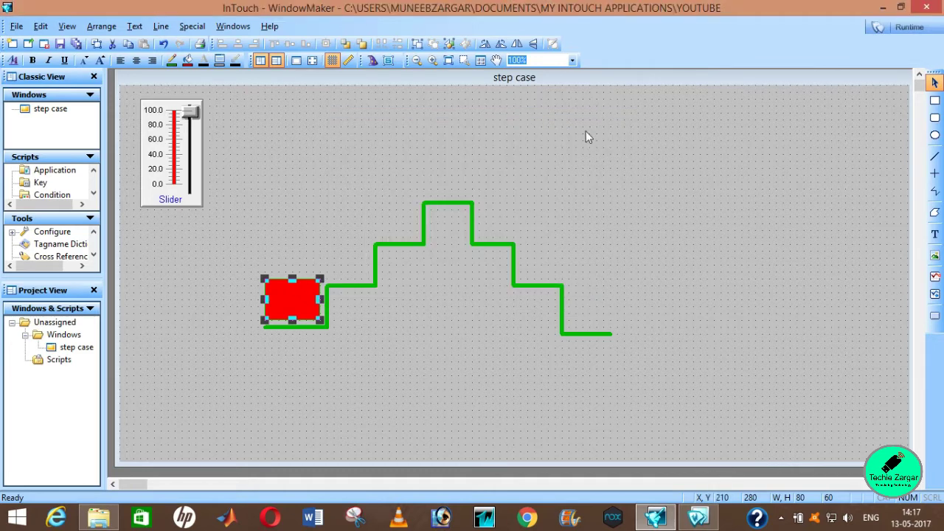
{"action": "mouse_move", "coordinate": [293, 303]}
{"action": "left_mouse_down"}
{"action": "mouse_move", "coordinate": [321, 264]}
{"action": "mouse_move", "coordinate": [343, 258]}
{"action": "mouse_move", "coordinate": [314, 269]}
{"action": "mouse_move", "coordinate": [293, 298]}
{"action": "left_mouse_up"}
{"action": "double_click", "coordinate": [295, 295]}
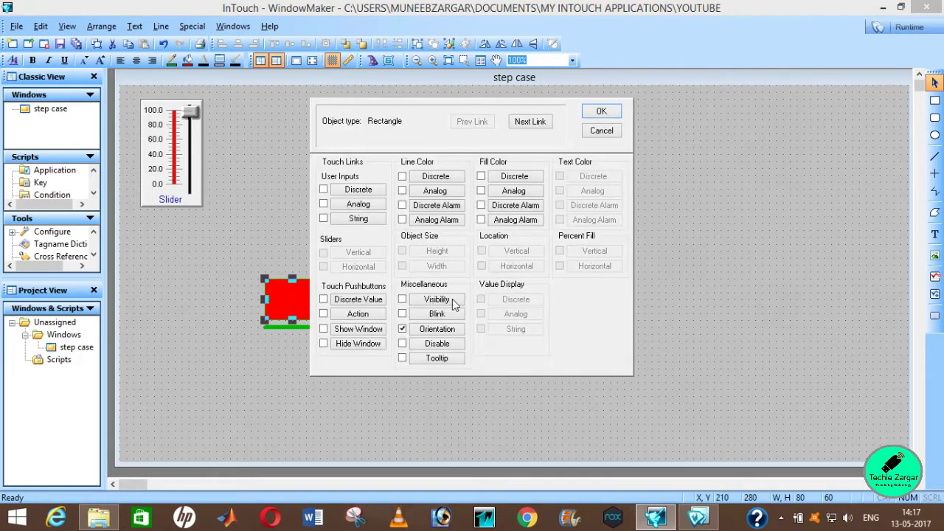
{"action": "left_click", "coordinate": [441, 329]}
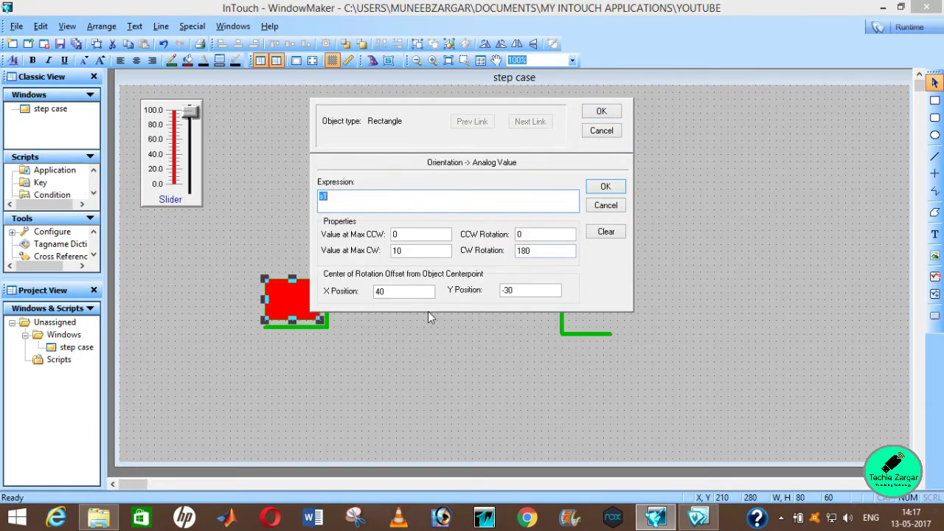
{"action": "left_click", "coordinate": [603, 189]}
{"action": "left_click", "coordinate": [602, 110]}
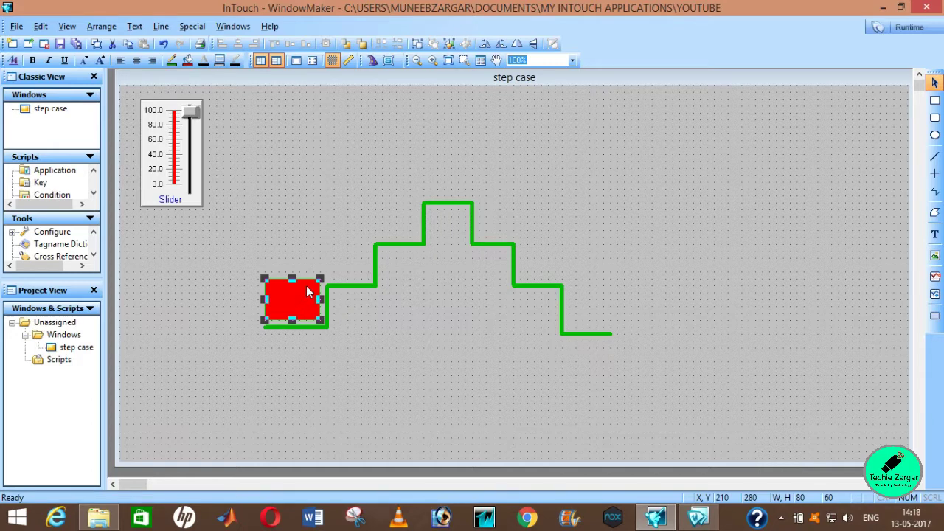
{"action": "left_click", "coordinate": [311, 251]}
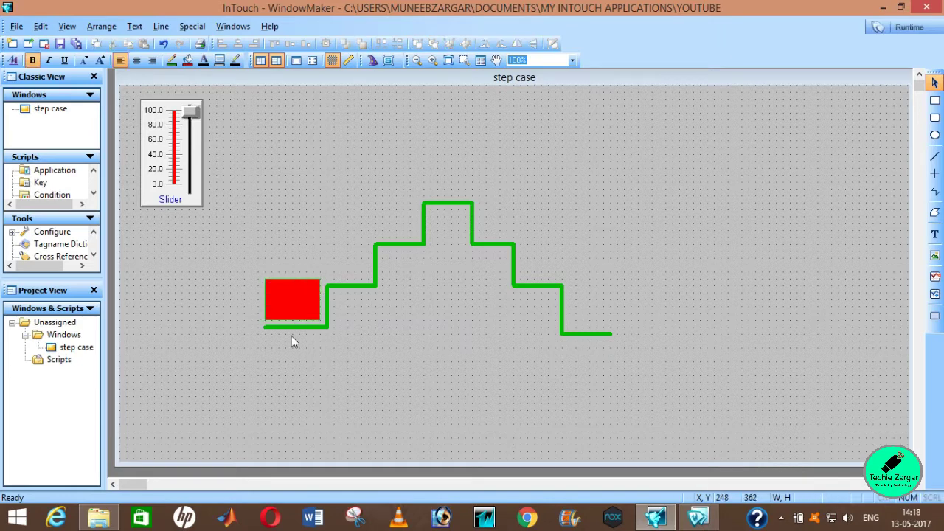
{"action": "left_click", "coordinate": [294, 316]}
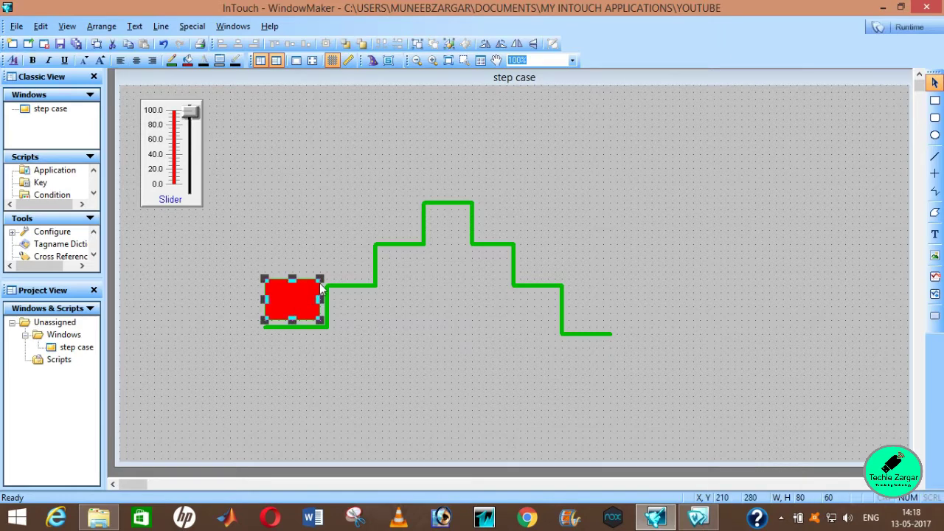
{"action": "left_click", "coordinate": [313, 268]}
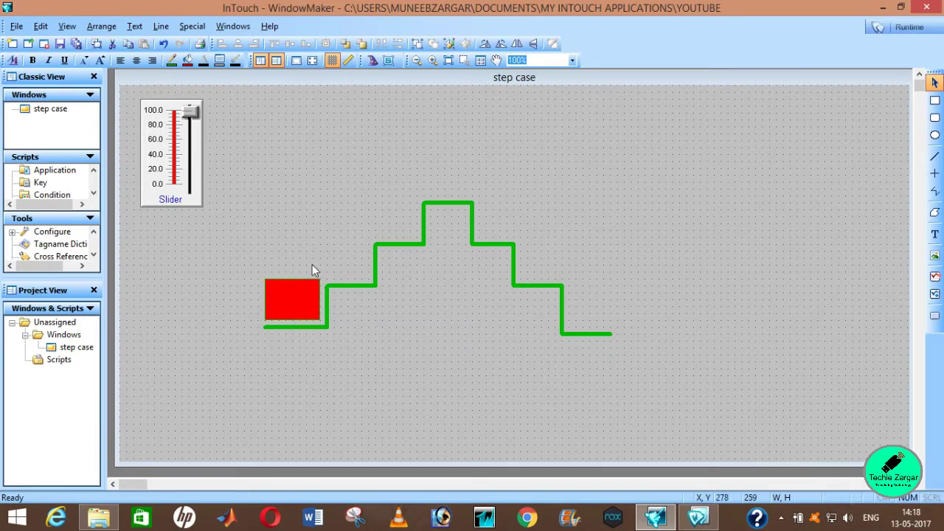
{"action": "left_click", "coordinate": [293, 297]}
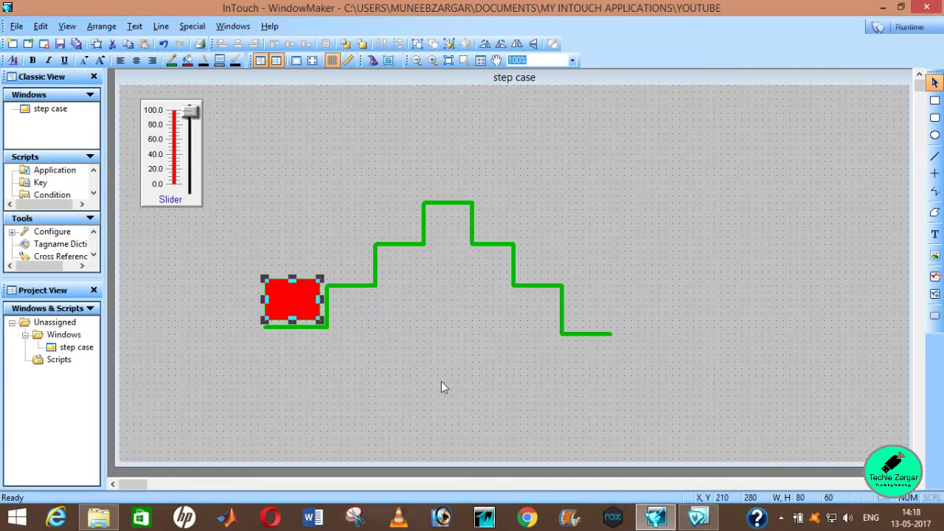
{"action": "double_click", "coordinate": [287, 305]}
{"action": "left_click", "coordinate": [602, 132]}
{"action": "double_click", "coordinate": [316, 304]}
{"action": "left_click", "coordinate": [438, 330]}
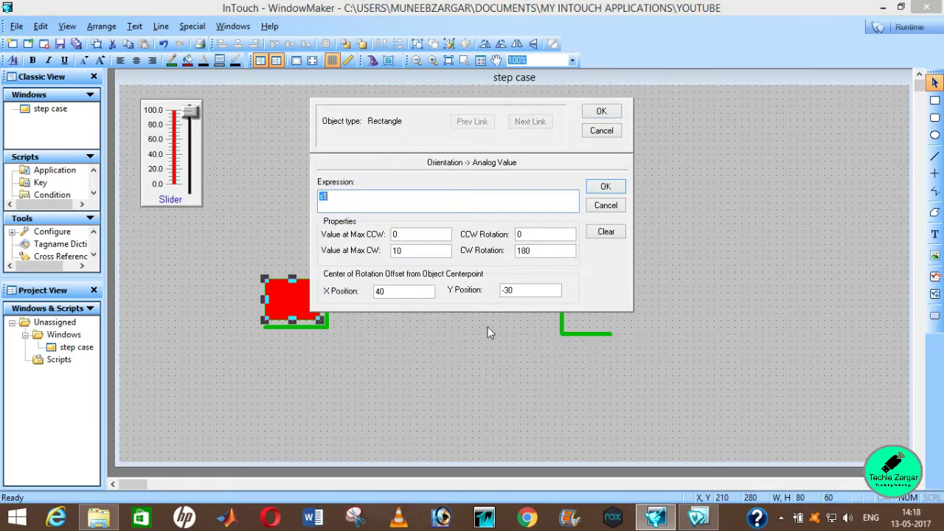
{"action": "double_click", "coordinate": [507, 290]}
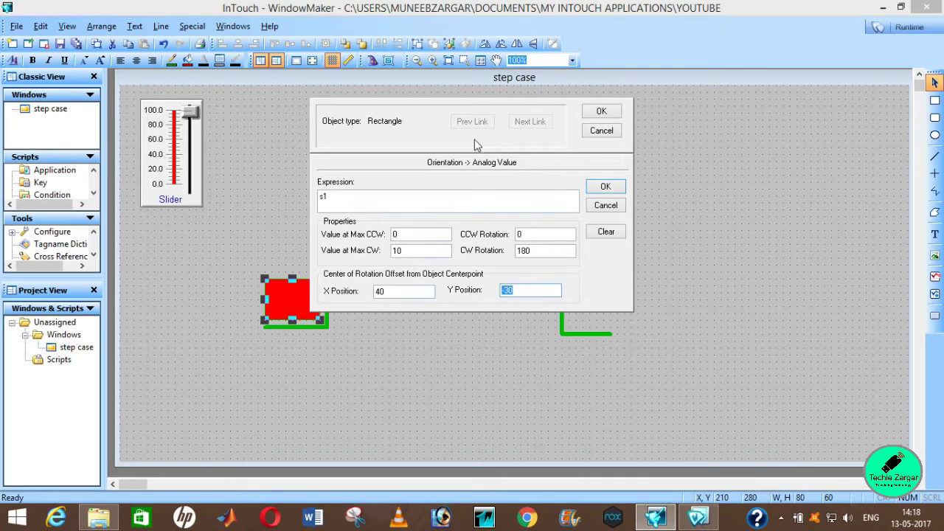
{"action": "left_click", "coordinate": [602, 111]}
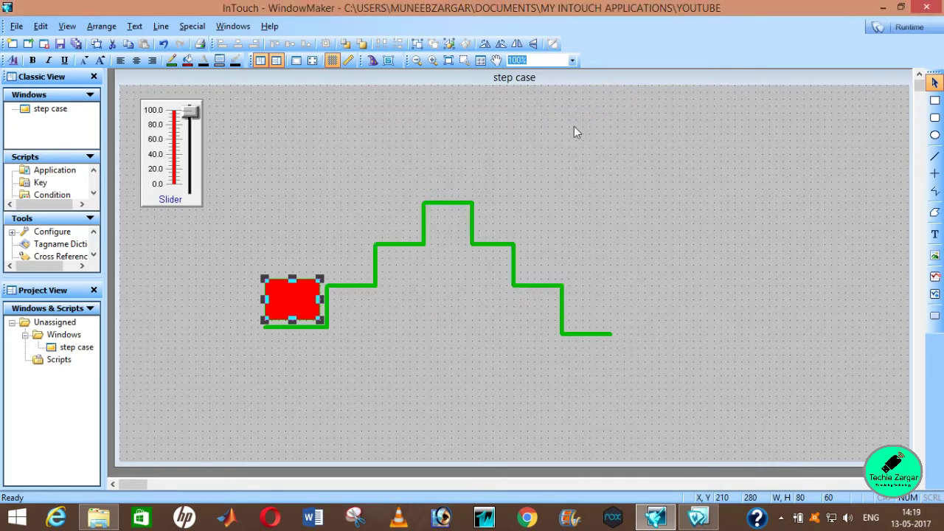
{"action": "double_click", "coordinate": [292, 308]}
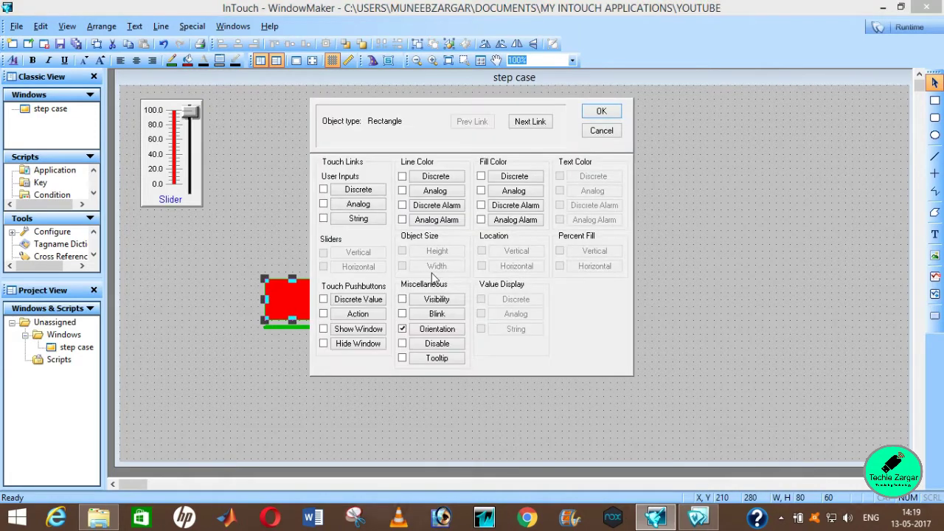
{"action": "left_click", "coordinate": [433, 329]}
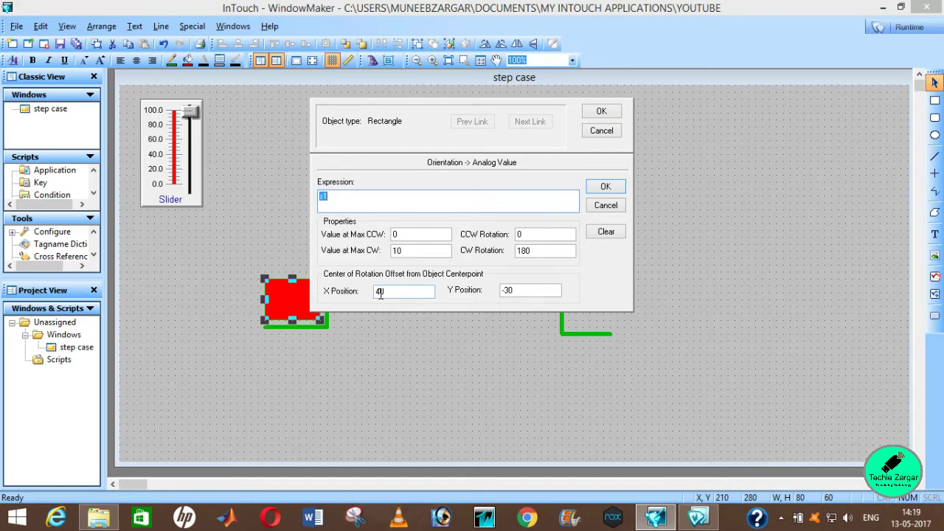
{"action": "left_click", "coordinate": [603, 111]}
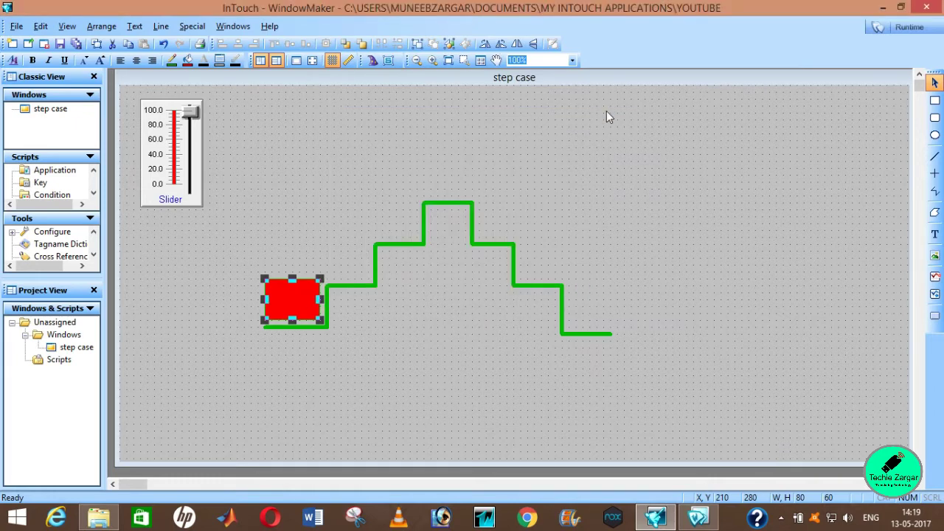
{"action": "double_click", "coordinate": [314, 299]}
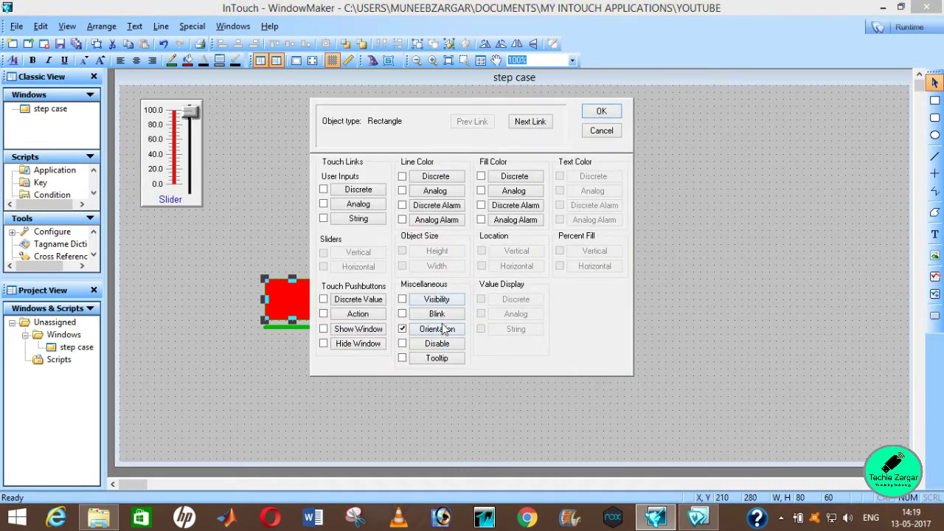
{"action": "left_click", "coordinate": [445, 329]}
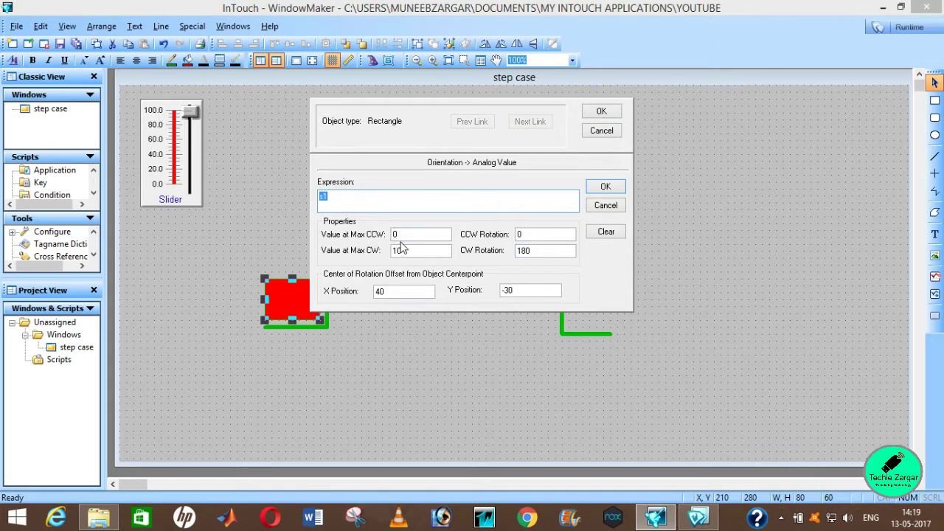
{"action": "left_click", "coordinate": [611, 189]}
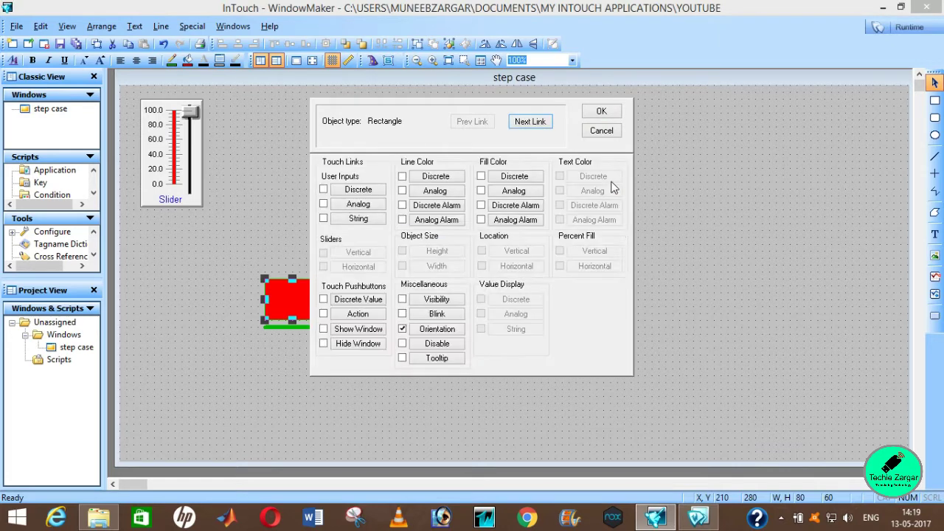
{"action": "left_click", "coordinate": [601, 111]}
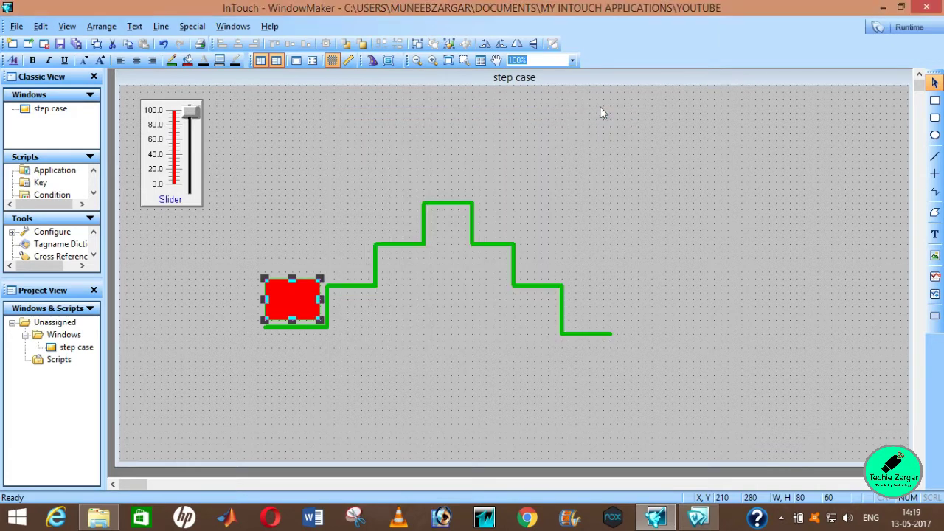
{"action": "left_click", "coordinate": [891, 29]}
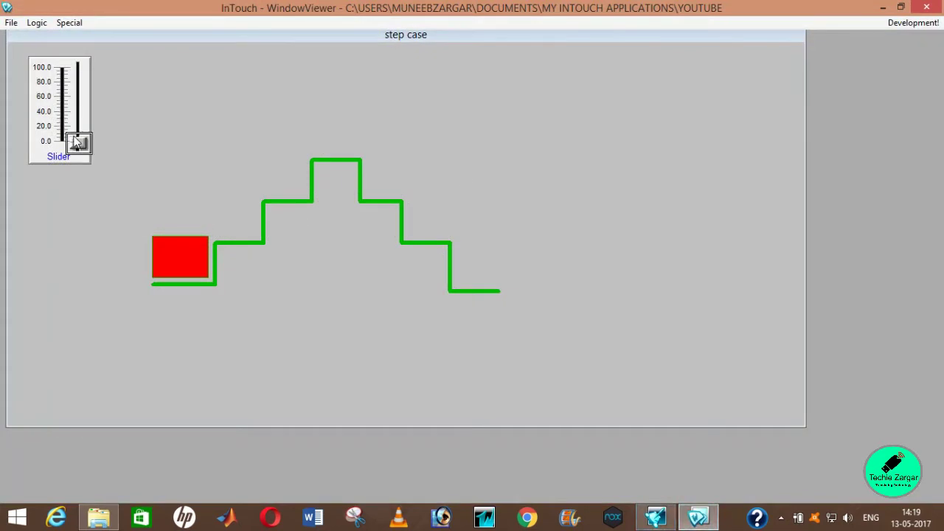
{"action": "mouse_move", "coordinate": [78, 143]}
{"action": "left_mouse_down"}
{"action": "mouse_move", "coordinate": [74, 125]}
{"action": "mouse_move", "coordinate": [73, 166]}
{"action": "mouse_move", "coordinate": [73, 117]}
{"action": "mouse_move", "coordinate": [77, 142]}
{"action": "left_mouse_up"}
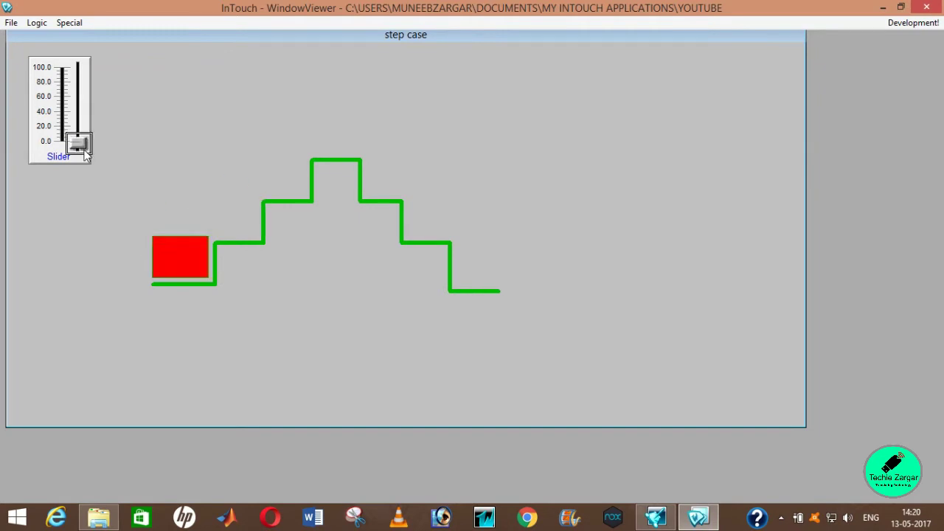
{"action": "left_click", "coordinate": [905, 23]}
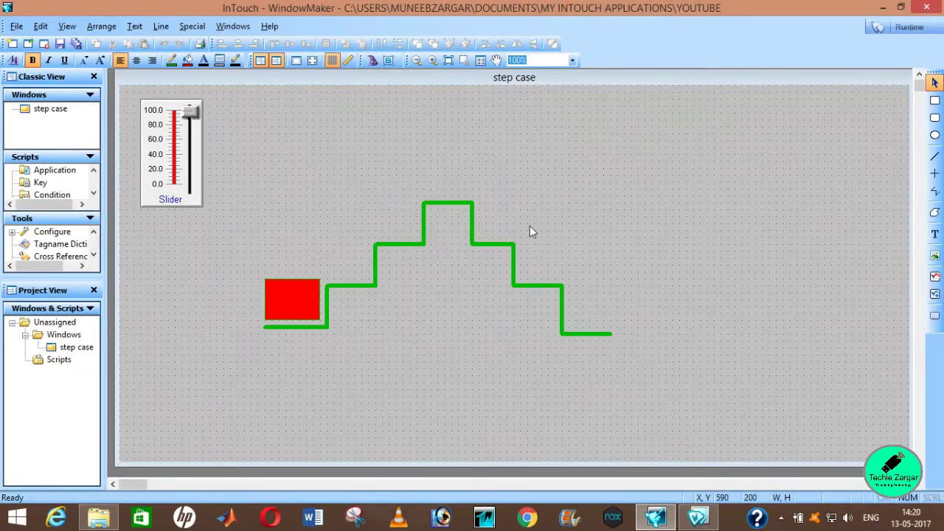
Select the green staircase and nudge it with the arrow keys toward the red box
{"action": "left_click_drag", "start_coordinate": [511, 244], "coordinate": [512, 246]}
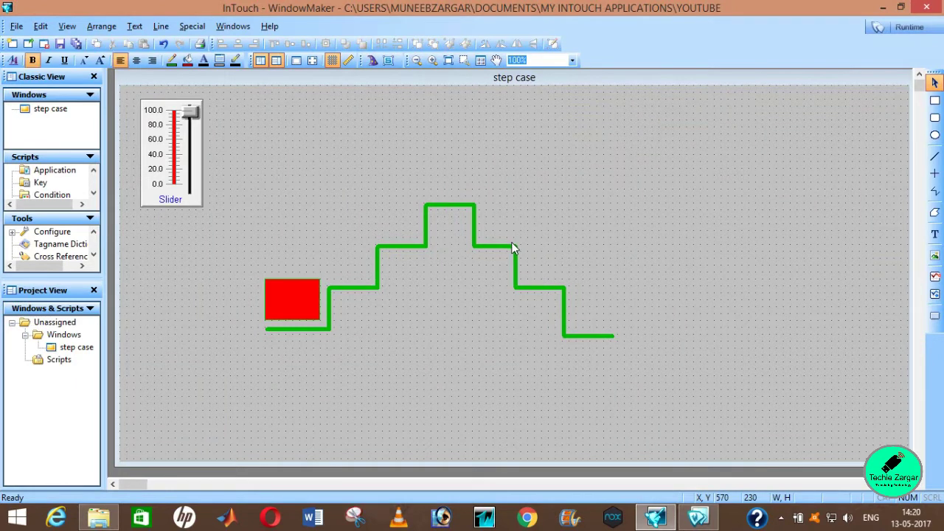
{"action": "left_click", "coordinate": [509, 248]}
{"action": "key", "text": "Right"}
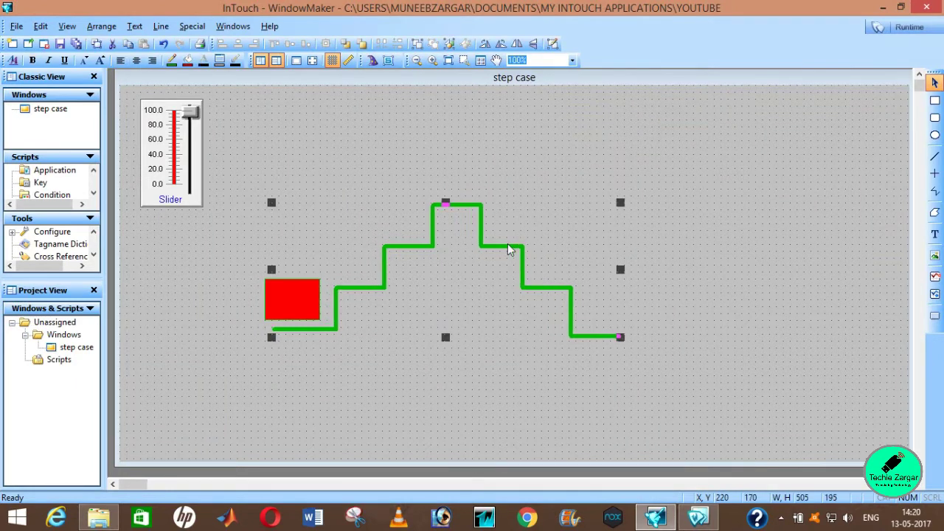
{"action": "key", "text": "Up"}
{"action": "key", "text": "Down"}
{"action": "key", "text": "Left"}
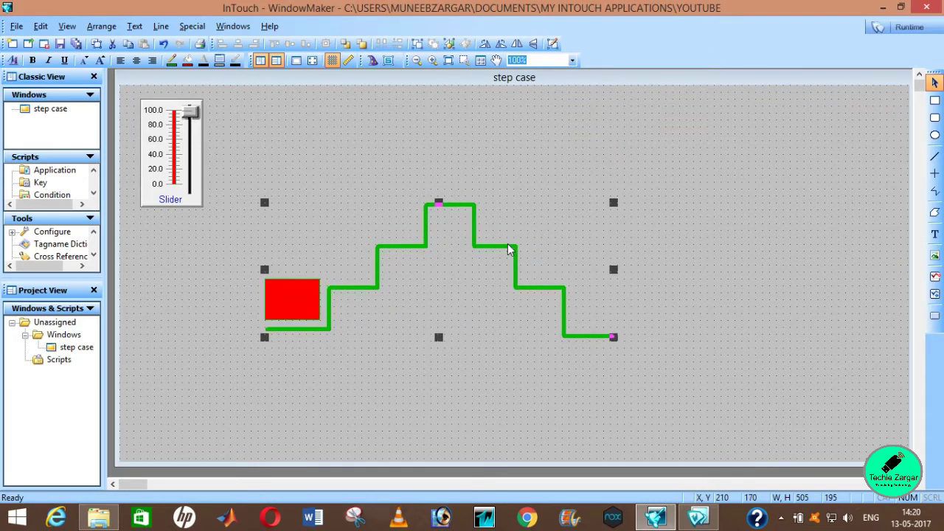
Disable Snap to Grid, fine-nudge the staircase left and up, then test the slider in runtime
{"action": "left_click", "coordinate": [337, 64]}
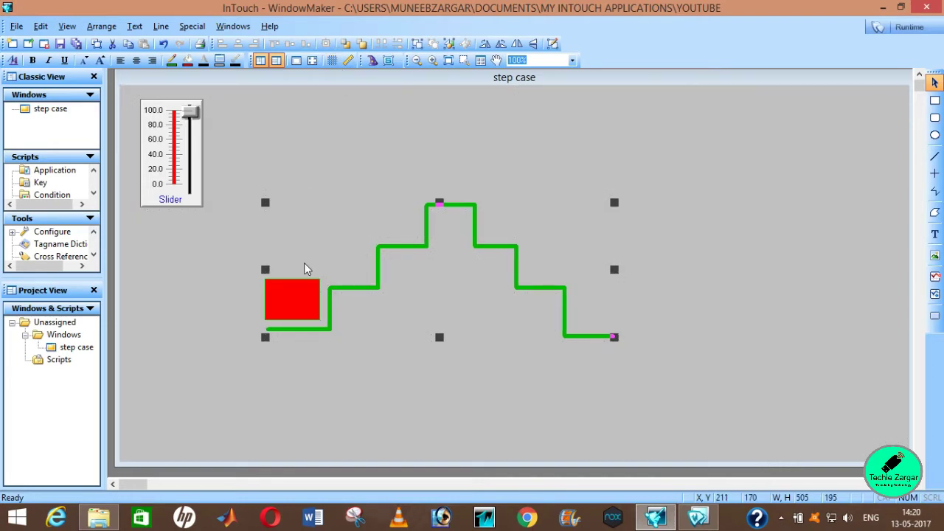
{"action": "key", "text": "Left"}
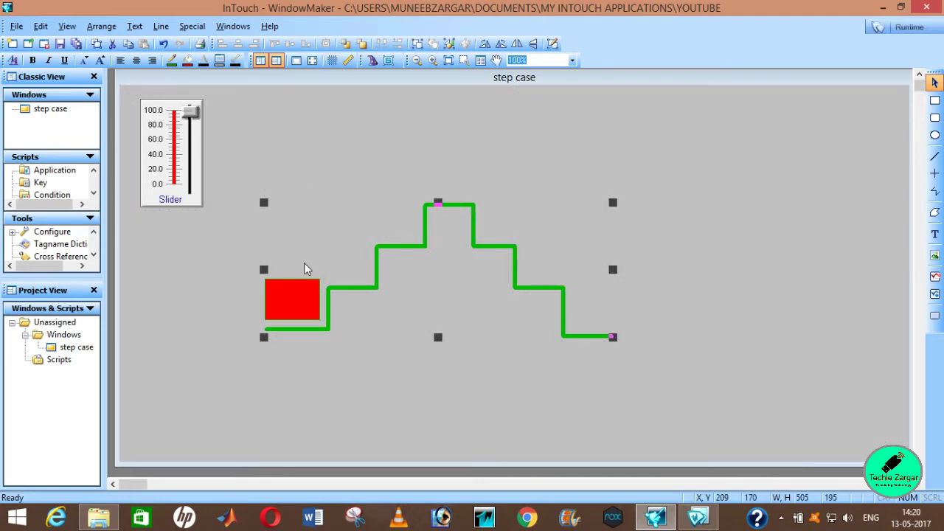
{"action": "key", "text": "Up"}
{"action": "key", "text": "Up"}
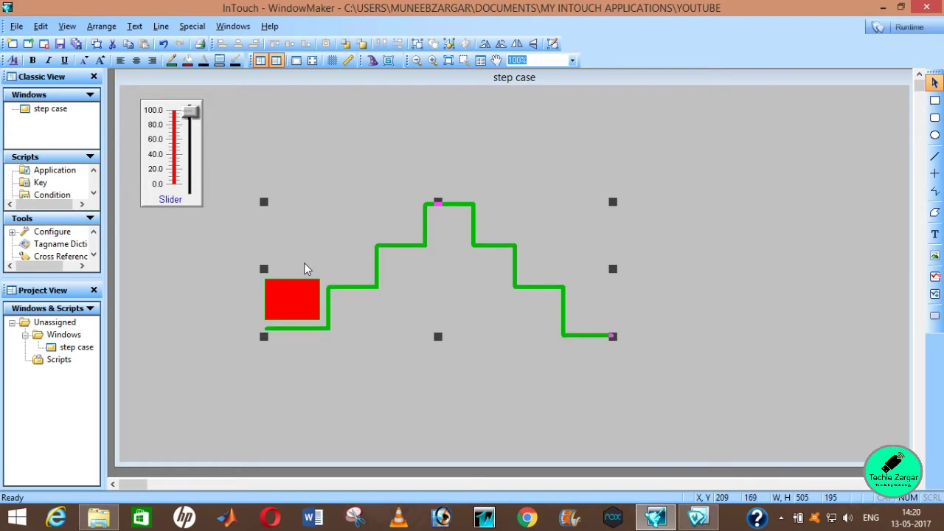
{"action": "left_click", "coordinate": [871, 140]}
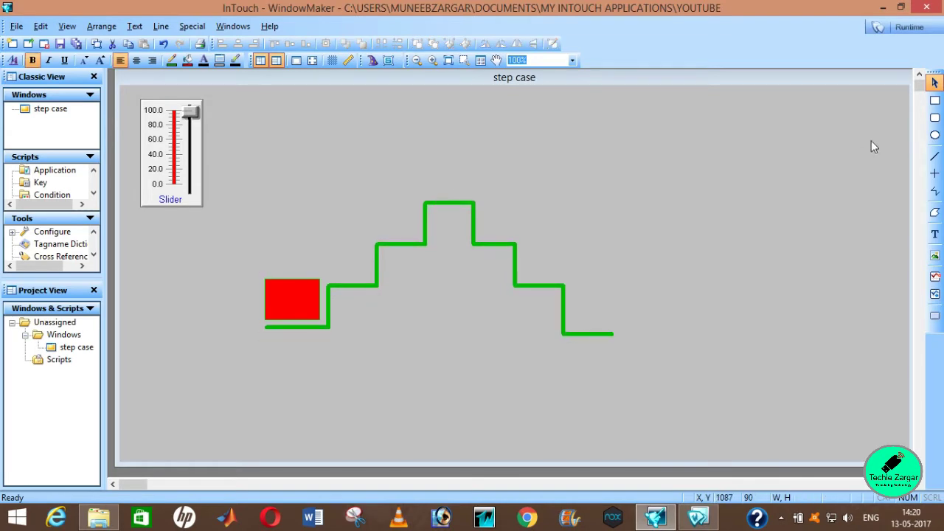
{"action": "left_click", "coordinate": [906, 28]}
{"action": "mouse_move", "coordinate": [78, 141]}
{"action": "left_mouse_down"}
{"action": "mouse_move", "coordinate": [78, 118]}
{"action": "mouse_move", "coordinate": [77, 144]}
{"action": "left_mouse_up"}
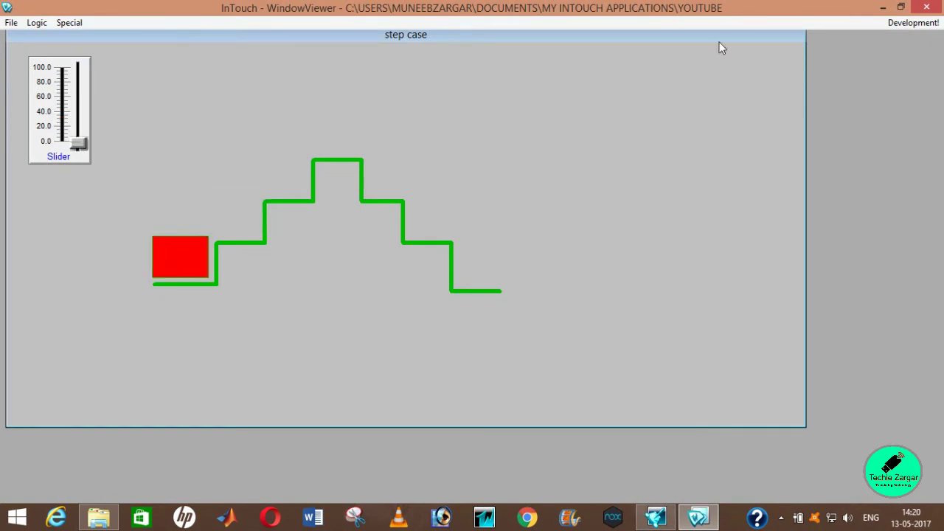
Shift the staircase slightly right, then raise the slider to about 20 in runtime
{"action": "left_click", "coordinate": [905, 23]}
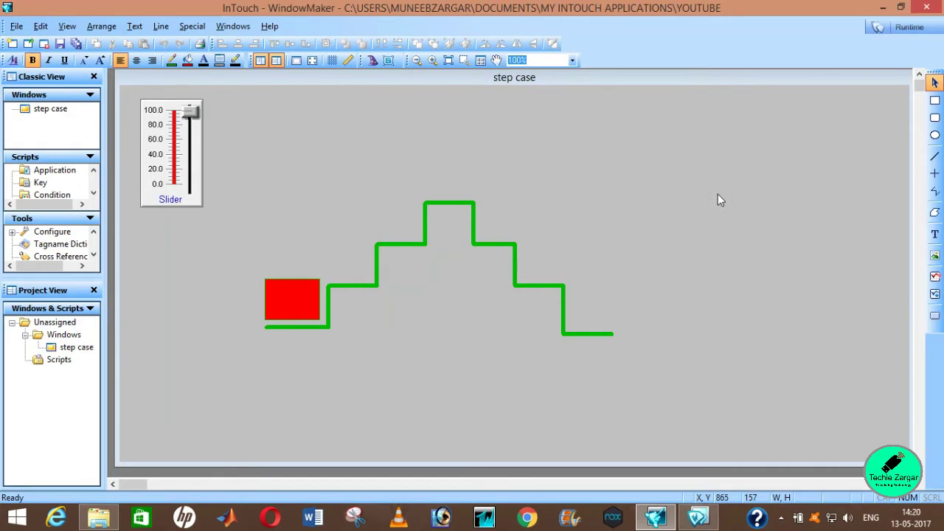
{"action": "left_click", "coordinate": [540, 286]}
{"action": "left_click_drag", "start_coordinate": [539, 286], "coordinate": [543, 286]}
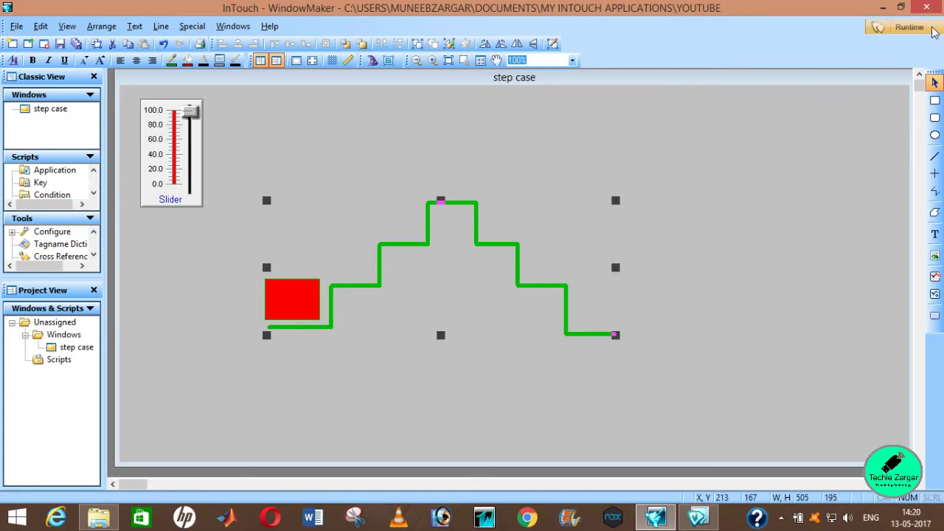
{"action": "left_click", "coordinate": [903, 27]}
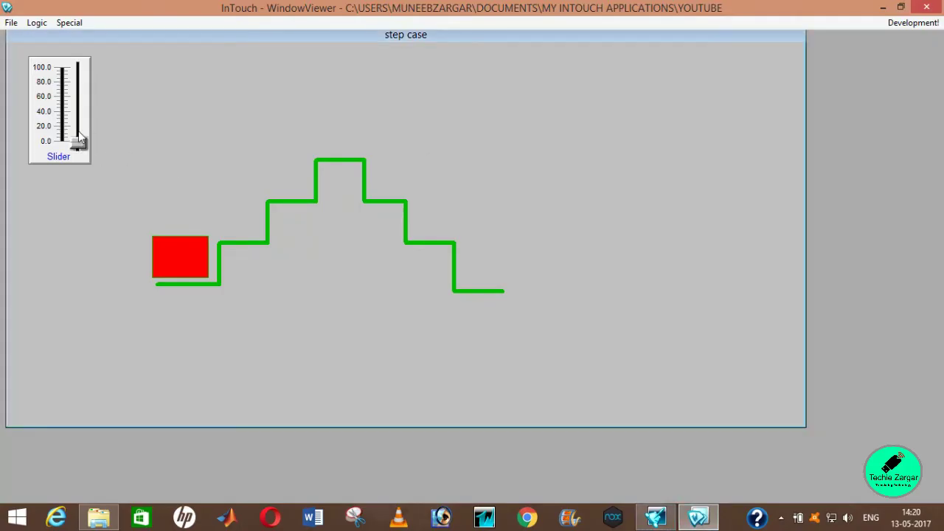
{"action": "mouse_move", "coordinate": [78, 143]}
{"action": "left_mouse_down"}
{"action": "mouse_move", "coordinate": [77, 125]}
{"action": "mouse_move", "coordinate": [82, 153]}
{"action": "left_mouse_up"}
Return to the development editor with the red box selected
{"action": "left_click", "coordinate": [892, 23]}
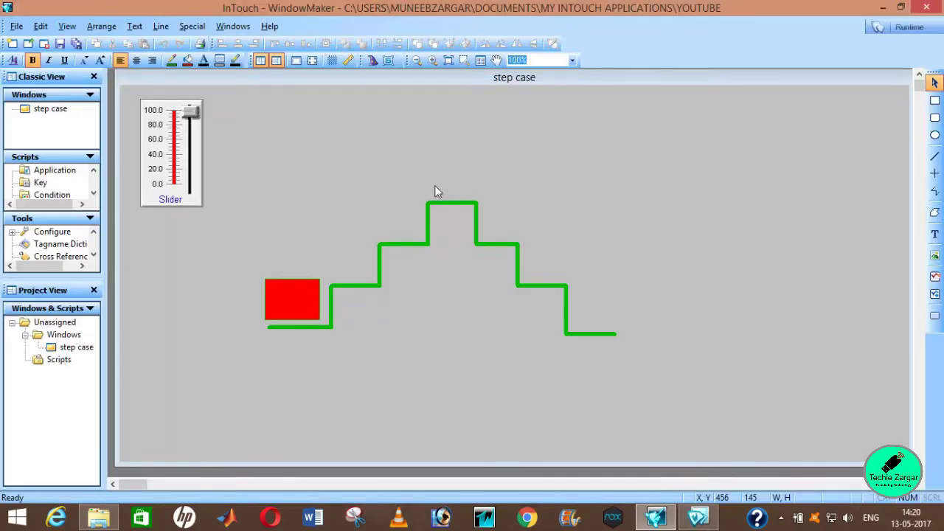
{"action": "left_click", "coordinate": [265, 303]}
{"action": "left_click", "coordinate": [339, 261]}
{"action": "left_click", "coordinate": [307, 310]}
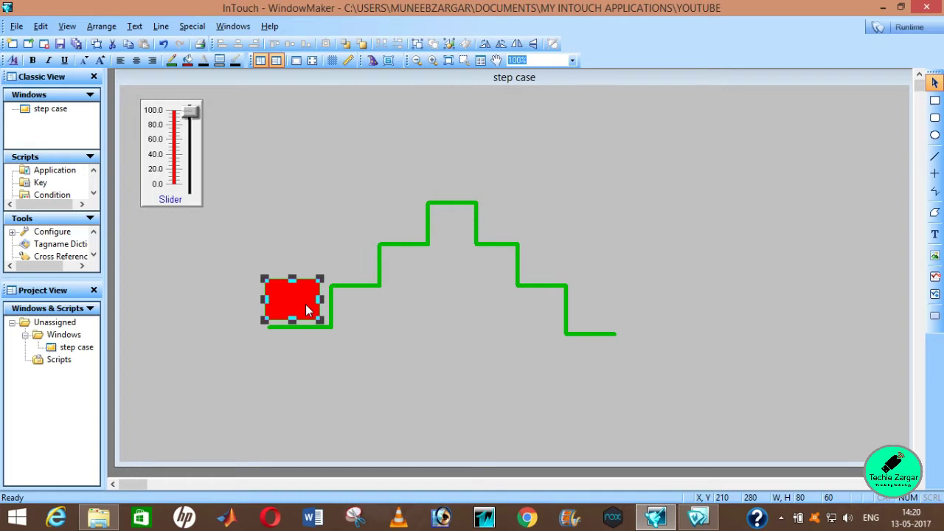
Duplicate the red box onto the second step and set its rotation Value at Max CCW to 10
{"action": "right_click", "coordinate": [307, 310]}
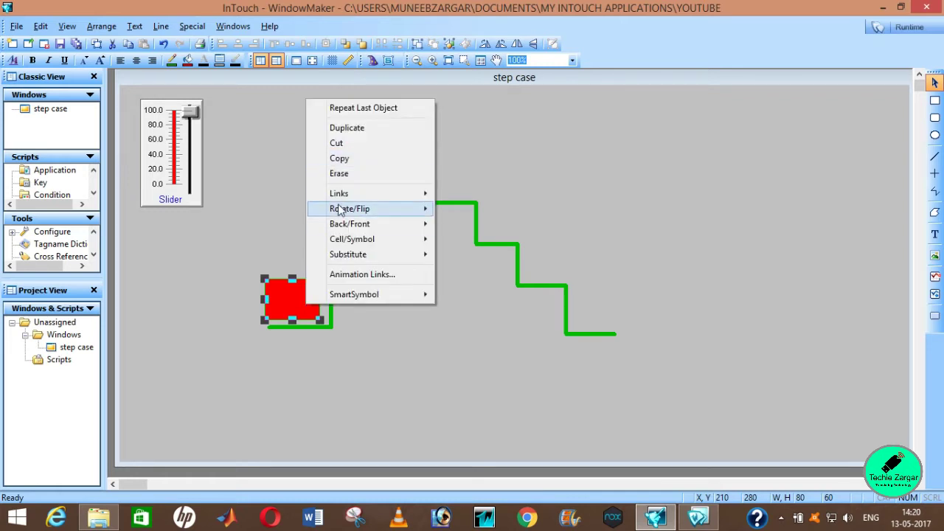
{"action": "left_click", "coordinate": [348, 129]}
{"action": "left_click_drag", "start_coordinate": [322, 311], "coordinate": [361, 260]}
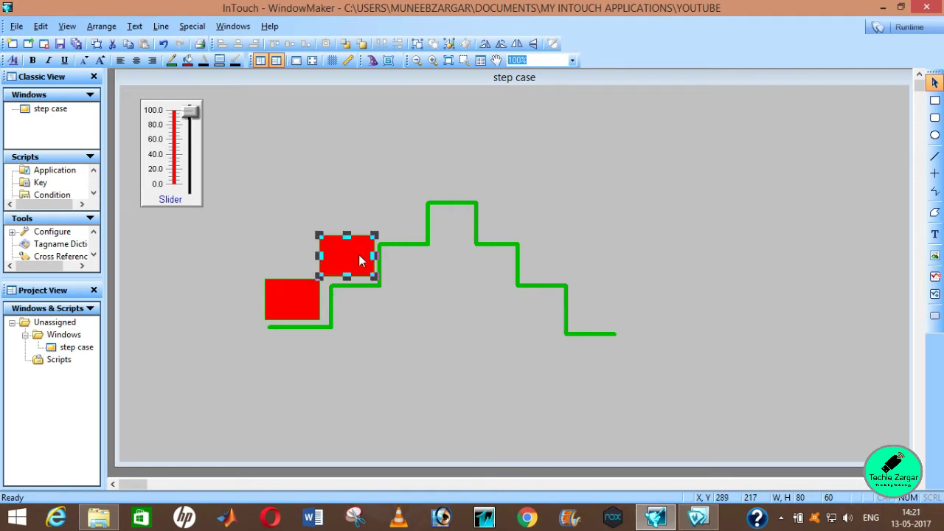
{"action": "double_click", "coordinate": [361, 259]}
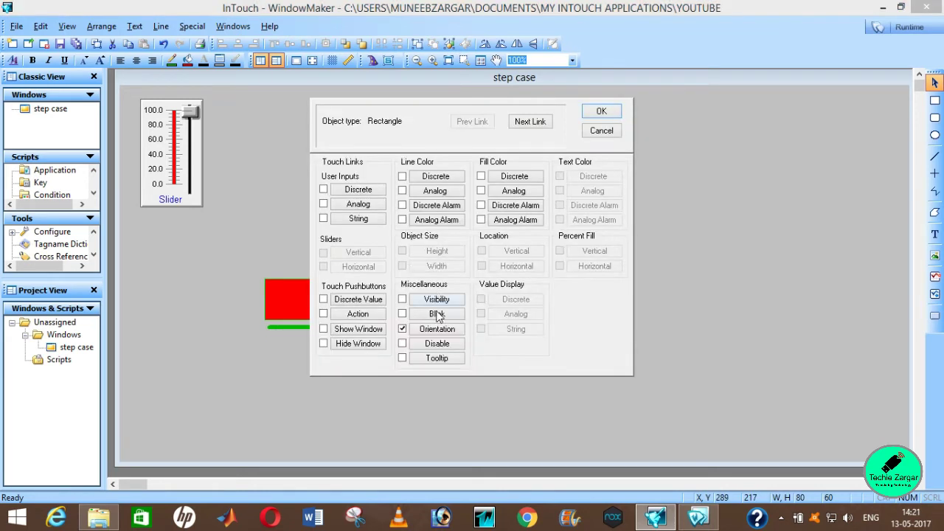
{"action": "left_click", "coordinate": [438, 330]}
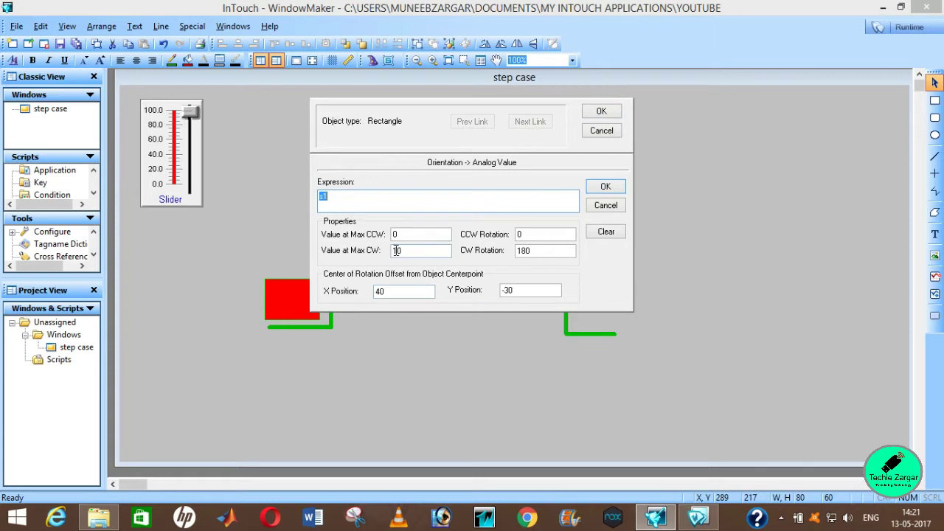
{"action": "left_click", "coordinate": [396, 251]}
{"action": "left_click", "coordinate": [394, 234]}
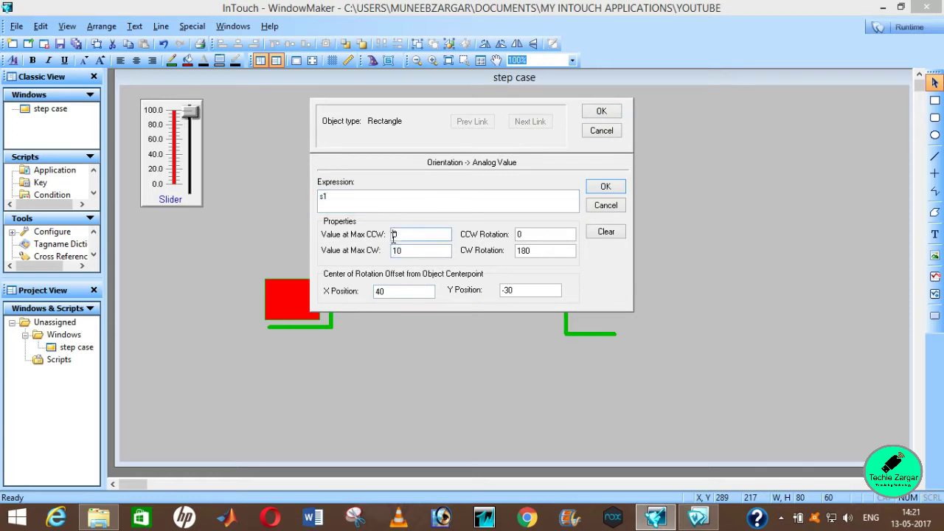
{"action": "type", "text": "1"}
{"action": "left_click", "coordinate": [599, 114]}
Run the window in WindowViewer, move the slider to test both boxes, and return to editing
{"action": "left_click", "coordinate": [878, 28]}
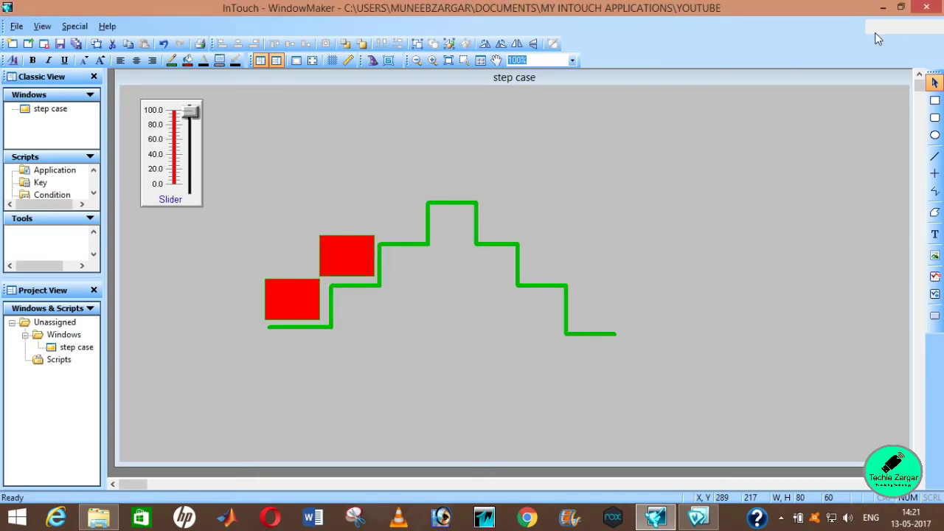
{"action": "left_click_drag", "start_coordinate": [85, 140], "coordinate": [81, 165]}
{"action": "left_click", "coordinate": [921, 25]}
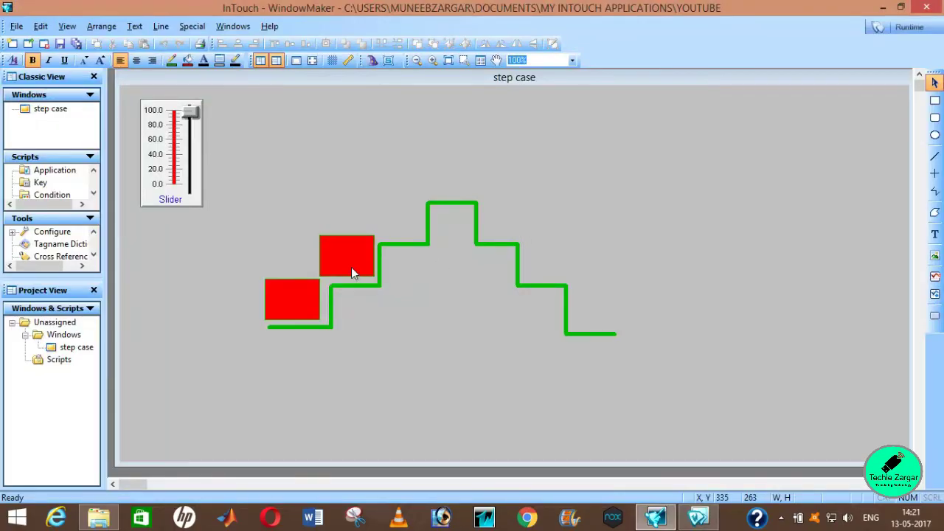
Give the upper red box an Orientation link with Max CCW 10 and Max CW 20
{"action": "double_click", "coordinate": [352, 270]}
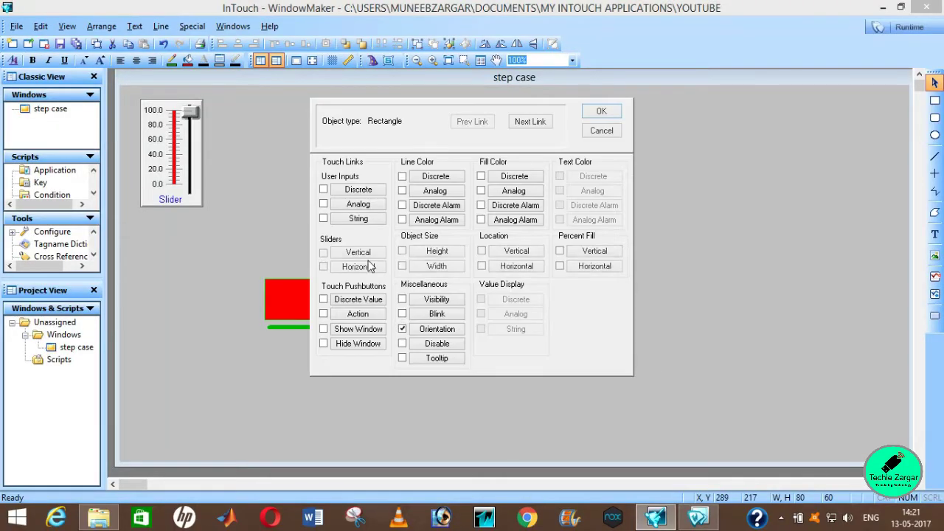
{"action": "left_click", "coordinate": [434, 331]}
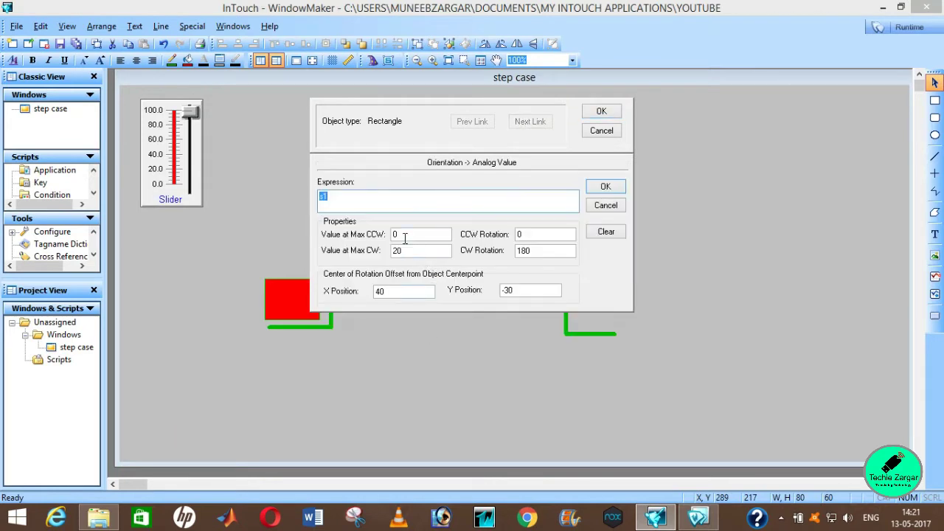
{"action": "left_click", "coordinate": [394, 234]}
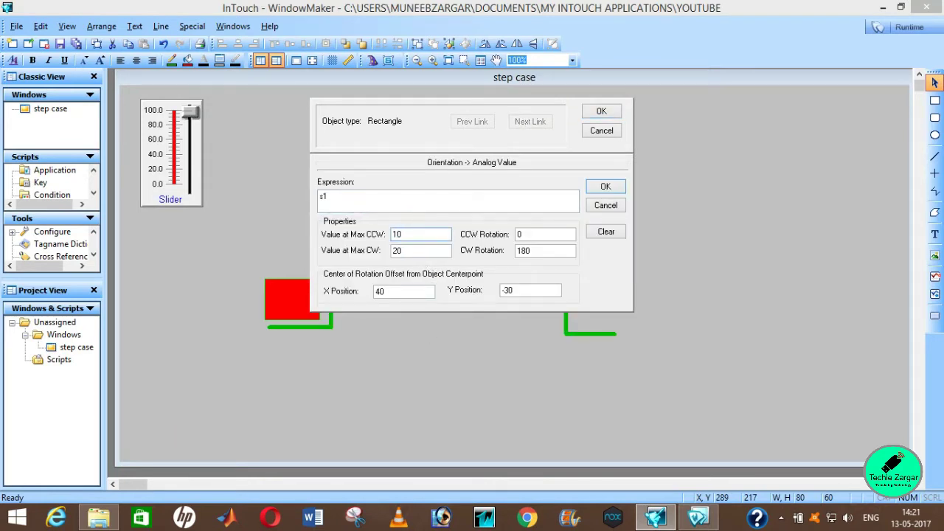
{"action": "left_click", "coordinate": [605, 187]}
{"action": "left_click", "coordinate": [601, 110]}
Test in runtime by raising the slider to about 20, then return to development
{"action": "left_click", "coordinate": [878, 34]}
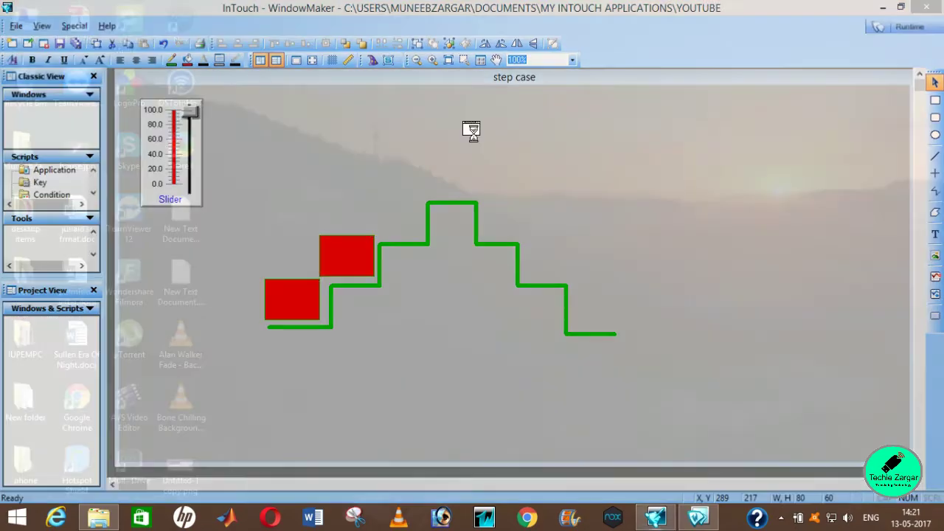
{"action": "mouse_move", "coordinate": [78, 141]}
{"action": "left_mouse_down"}
{"action": "mouse_move", "coordinate": [83, 110]}
{"action": "mouse_move", "coordinate": [86, 154]}
{"action": "left_mouse_up"}
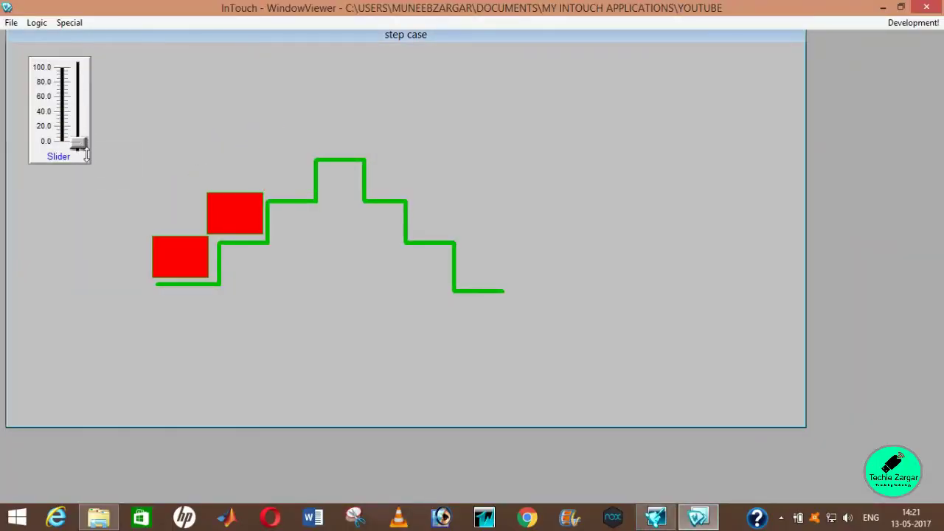
{"action": "left_click", "coordinate": [914, 22]}
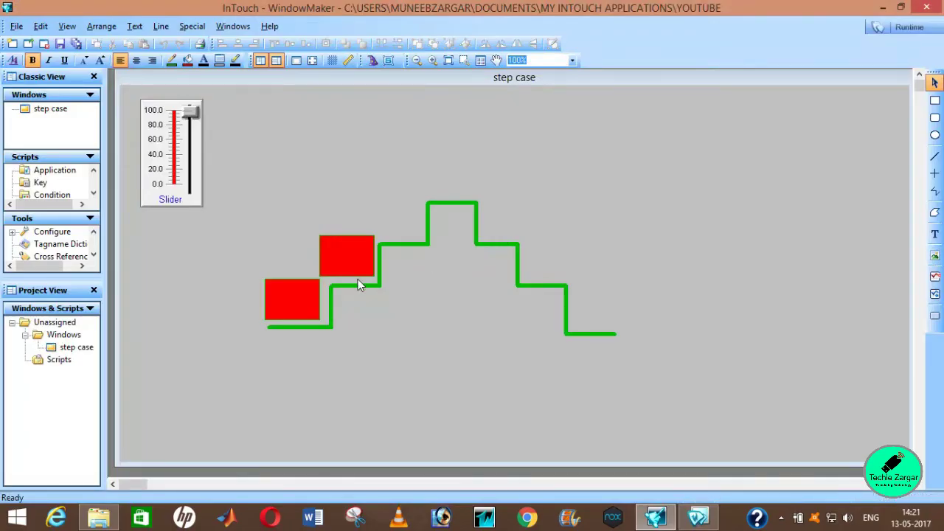
Set the lower red box's visibility expression to s1>=0 and s1<=10, Visible State On
{"action": "double_click", "coordinate": [301, 310]}
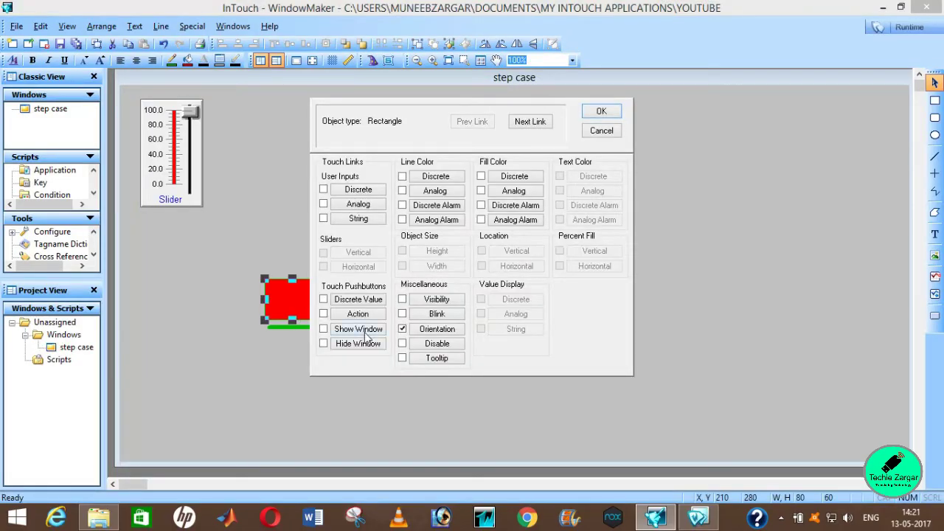
{"action": "left_click", "coordinate": [432, 300]}
{"action": "left_click", "coordinate": [337, 201]}
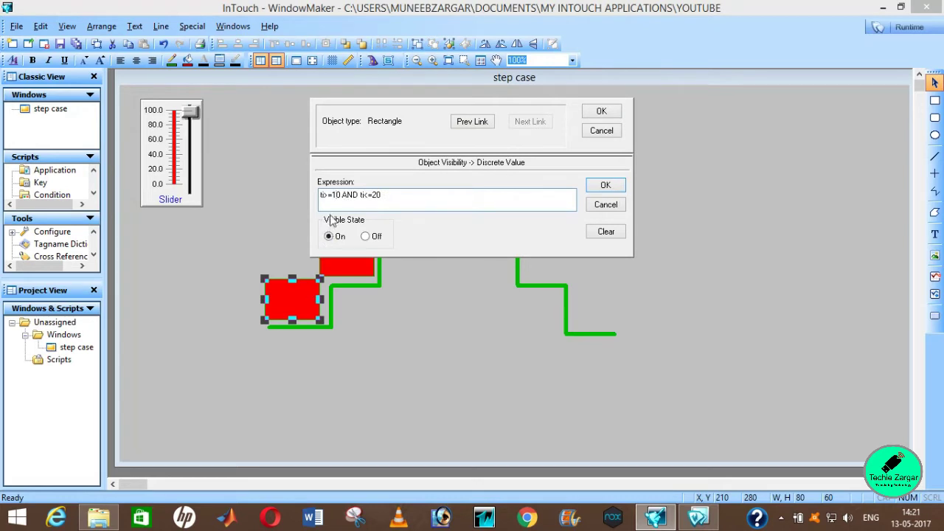
{"action": "key", "text": "ctrl+a"}
{"action": "type", "text": "s"}
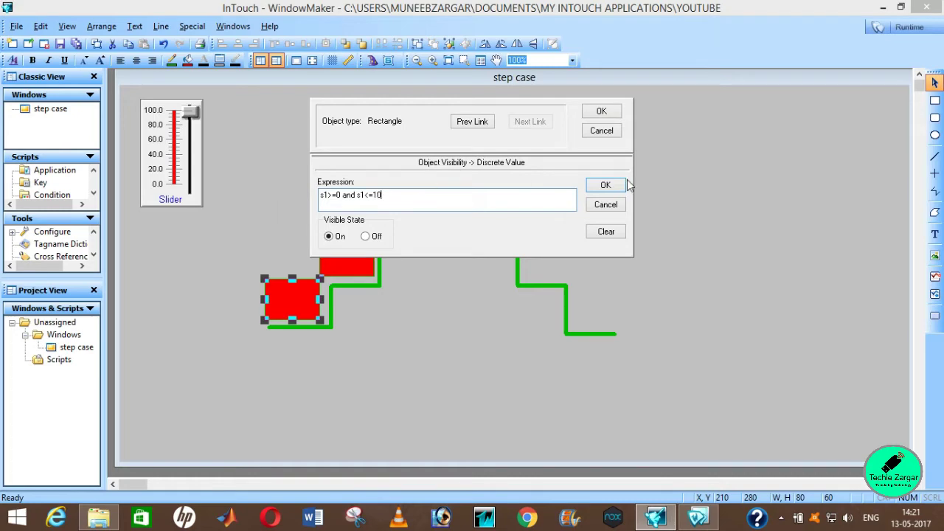
{"action": "left_click", "coordinate": [605, 186]}
{"action": "left_click", "coordinate": [599, 111]}
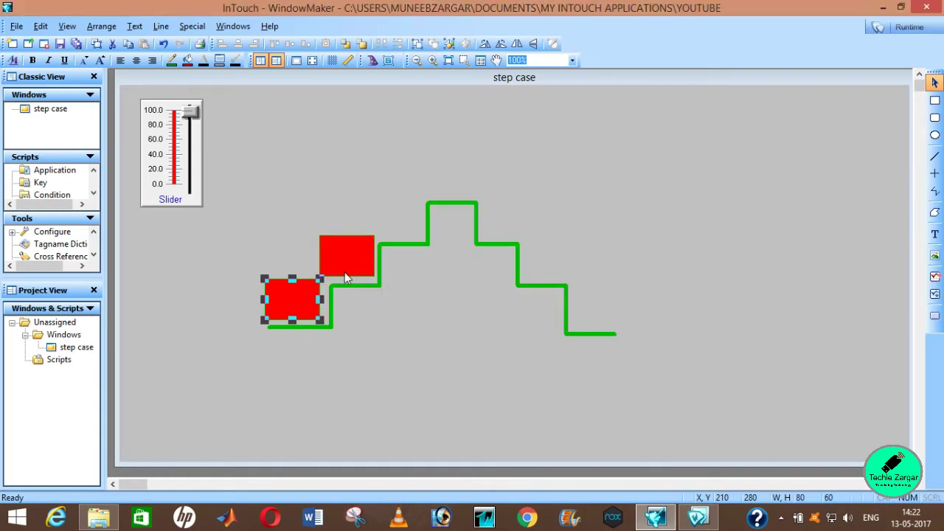
Give the second red box the visibility expression s1>=10 and s1<=20
{"action": "double_click", "coordinate": [345, 272]}
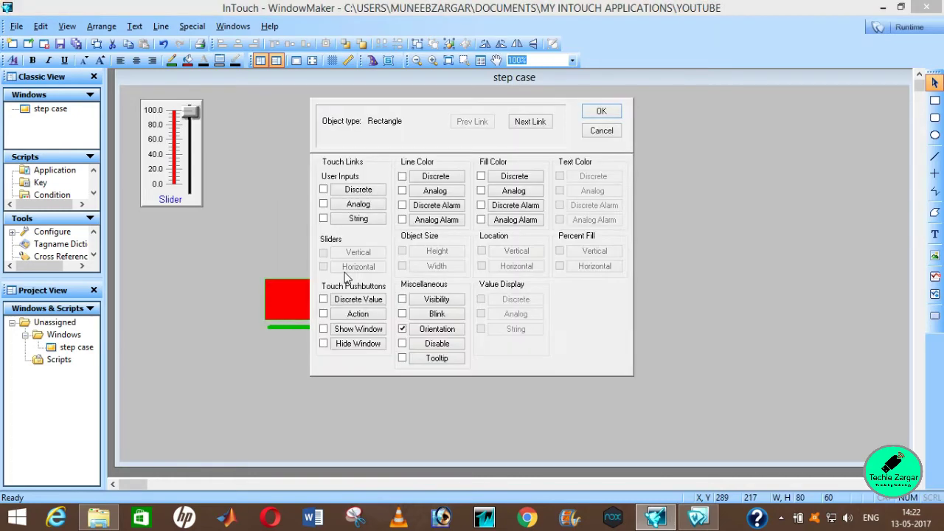
{"action": "left_click", "coordinate": [432, 300]}
{"action": "type", "text": "s1"}
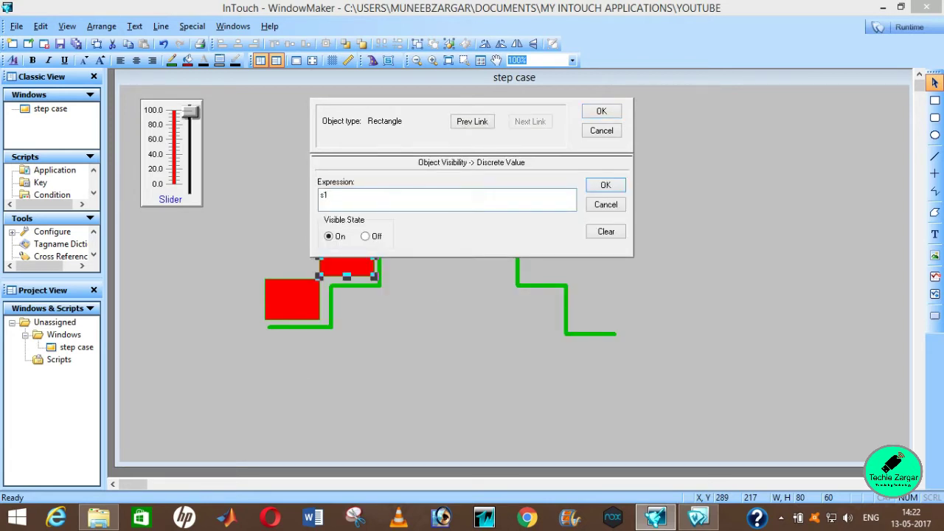
{"action": "type", "text": ">=10 and s1<=20"}
{"action": "left_click", "coordinate": [604, 189]}
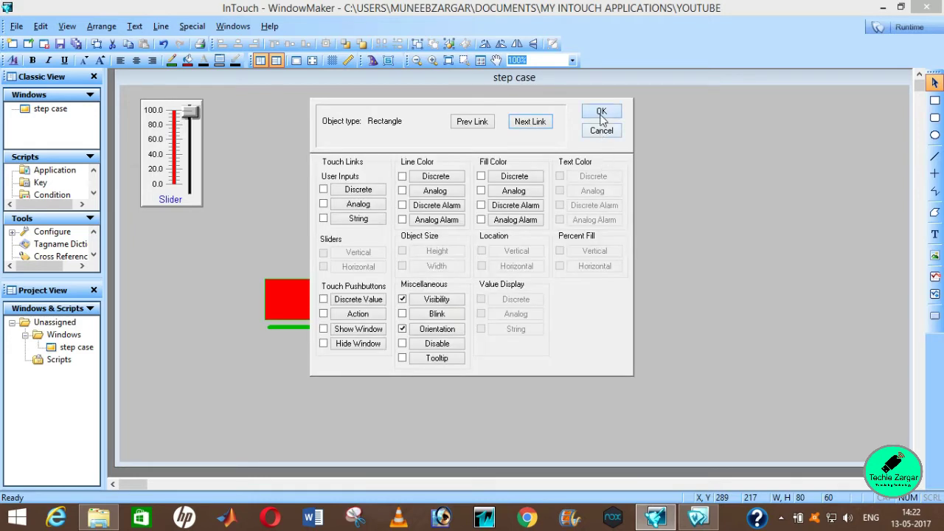
{"action": "left_click", "coordinate": [600, 110]}
{"action": "left_click", "coordinate": [910, 28]}
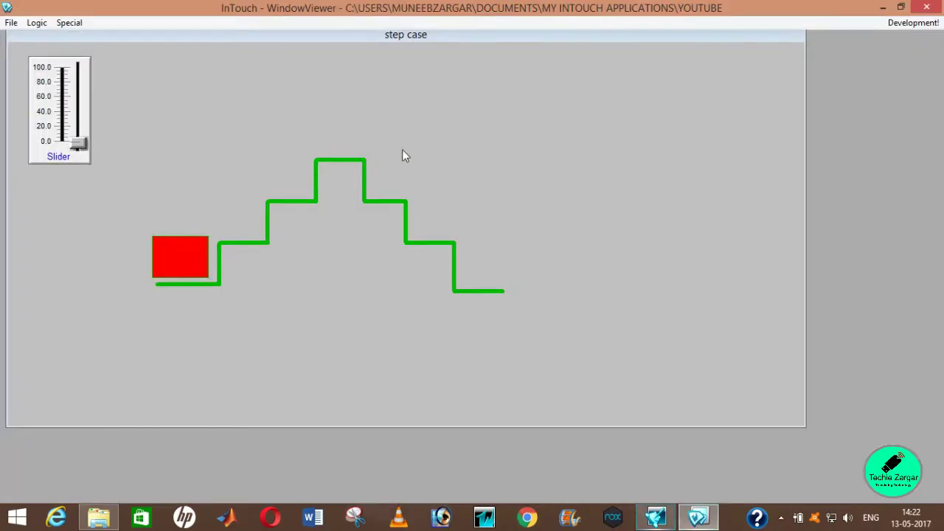
{"action": "mouse_move", "coordinate": [82, 133]}
{"action": "left_mouse_down"}
{"action": "mouse_move", "coordinate": [78, 122]}
{"action": "mouse_move", "coordinate": [82, 144]}
{"action": "mouse_move", "coordinate": [80, 119]}
{"action": "left_mouse_up"}
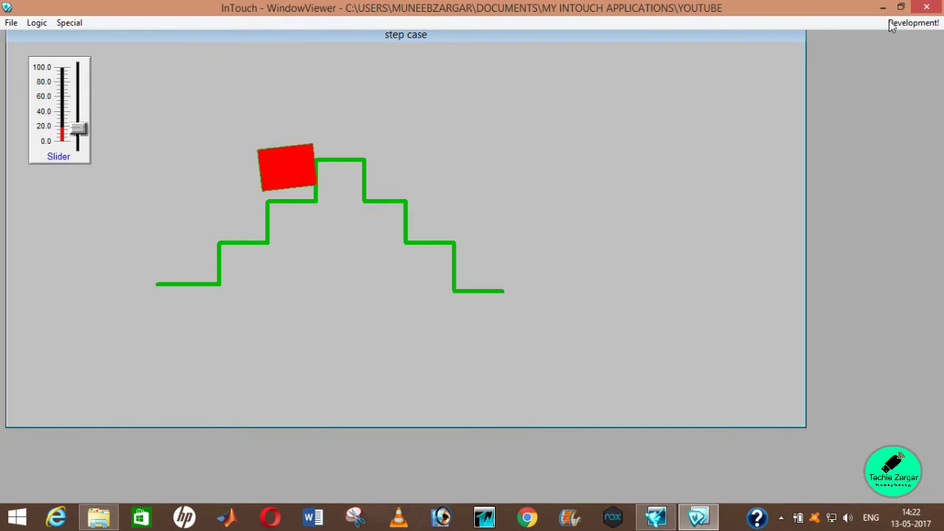
{"action": "left_click", "coordinate": [913, 22]}
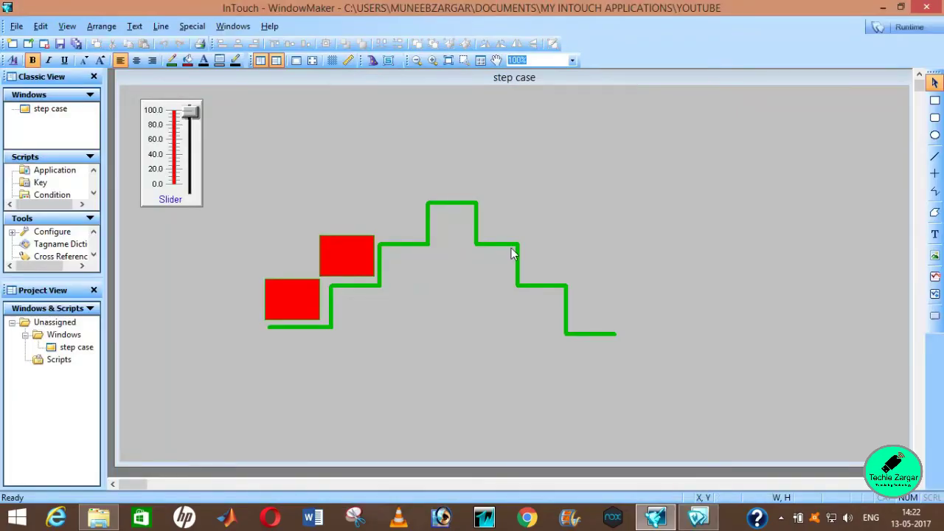
Nudge the green staircase line right and back left with the arrow keys
{"action": "left_click", "coordinate": [514, 252]}
{"action": "key", "text": "Right"}
{"action": "key", "text": "Right"}
{"action": "key", "text": "Right"}
{"action": "key", "text": "Right"}
{"action": "key", "text": "Right"}
{"action": "key", "text": "Right"}
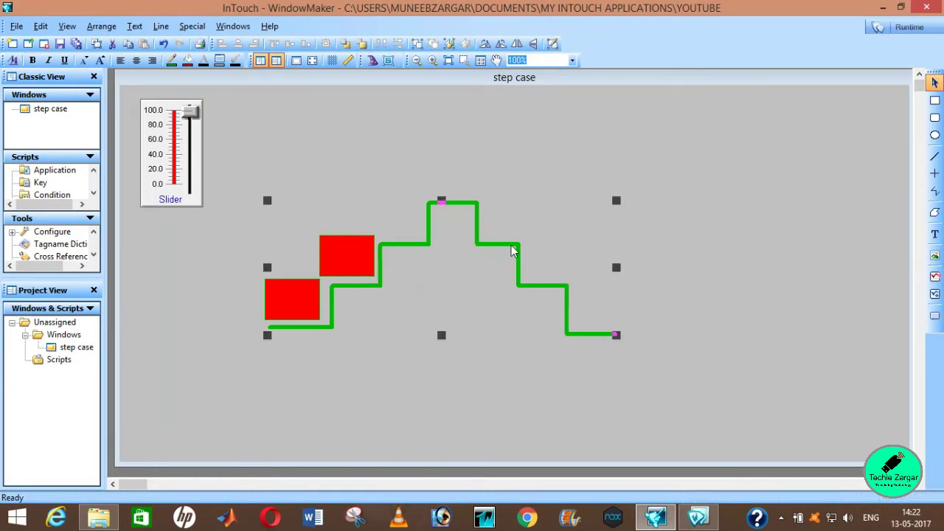
{"action": "key", "text": "Left"}
{"action": "key", "text": "Left"}
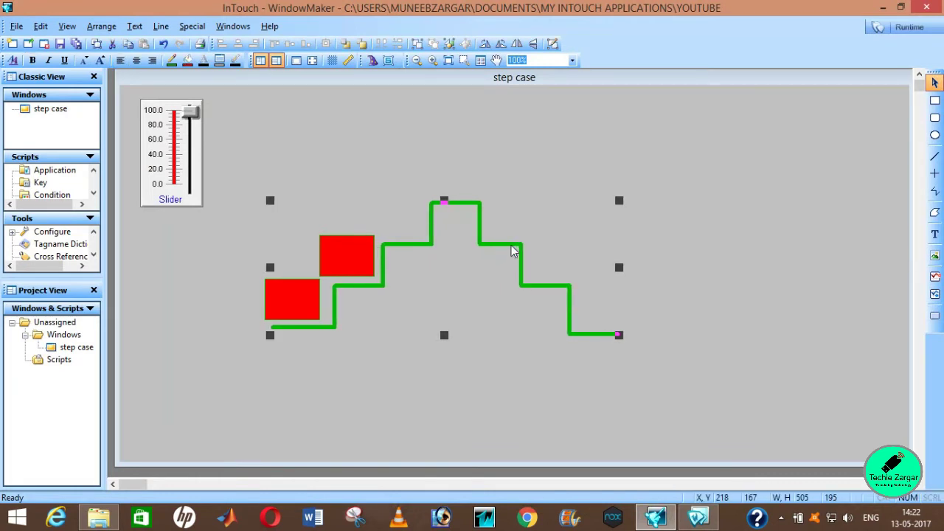
{"action": "left_click", "coordinate": [481, 143]}
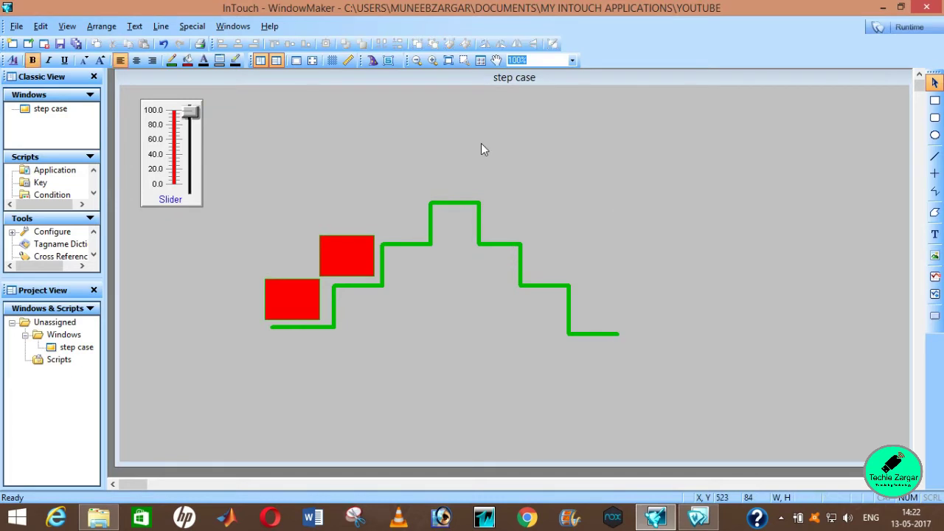
Duplicate the second red box and move the copy up onto the next step
{"action": "left_click", "coordinate": [348, 270]}
{"action": "right_click", "coordinate": [349, 271]}
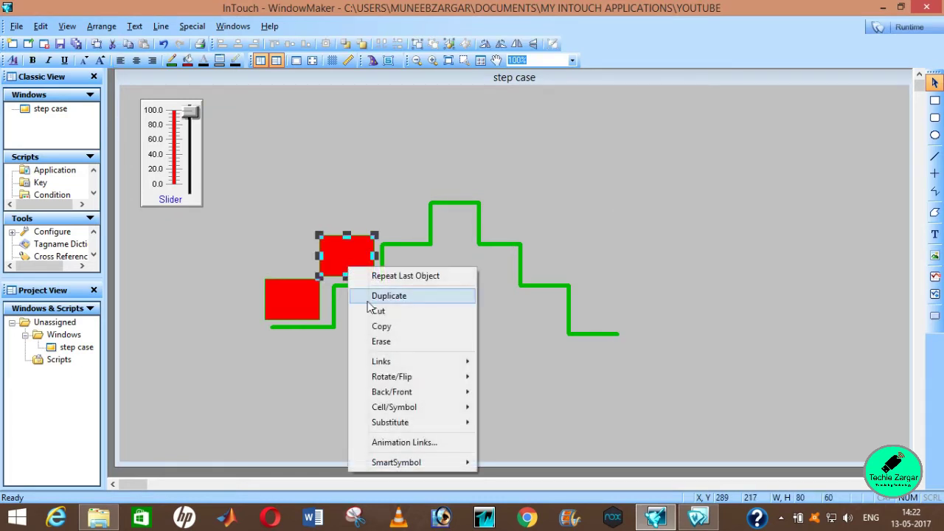
{"action": "left_click", "coordinate": [358, 296]}
{"action": "left_click_drag", "start_coordinate": [356, 270], "coordinate": [392, 206]}
Set the copy's rotation range to slider values 20 to 30
{"action": "double_click", "coordinate": [392, 206]}
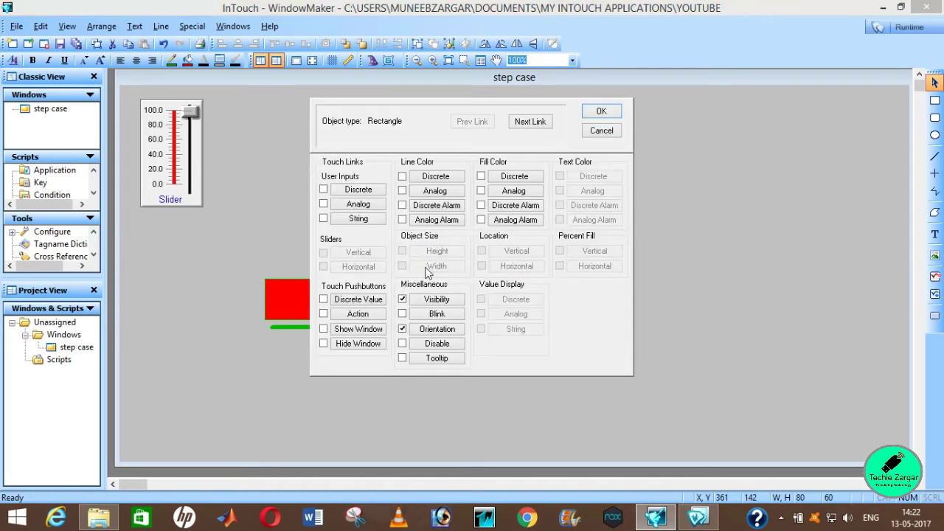
{"action": "left_click", "coordinate": [437, 329]}
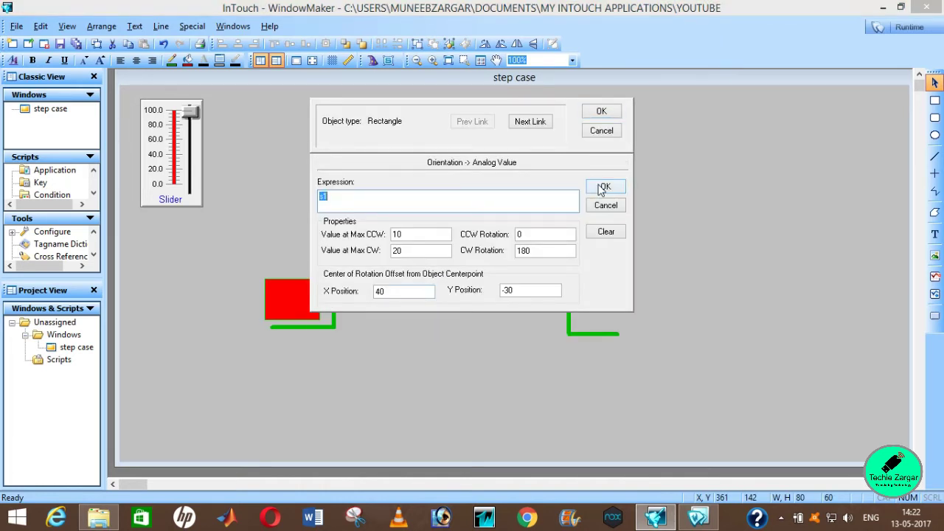
{"action": "left_click", "coordinate": [399, 234]}
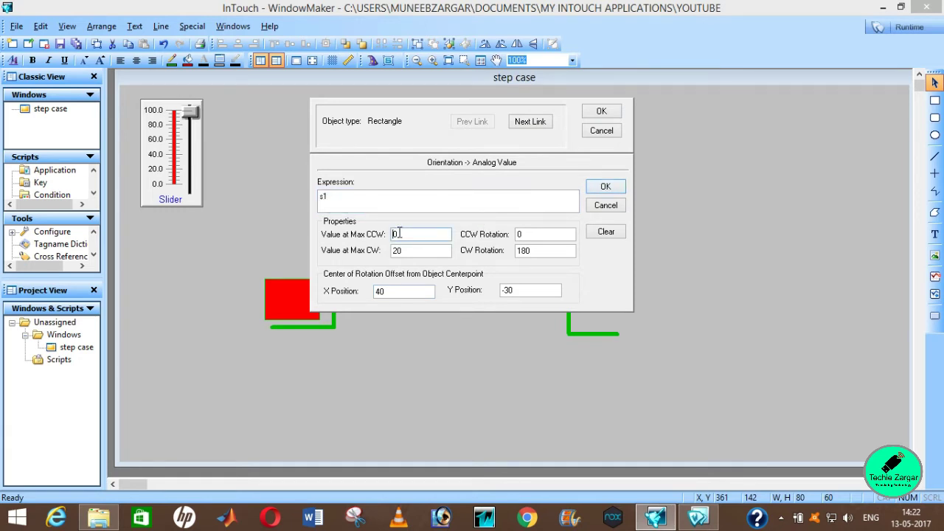
{"action": "type", "text": "2"}
{"action": "left_click", "coordinate": [606, 189]}
Change the copy's visibility lower bound to s1>=20 and close its links
{"action": "left_click", "coordinate": [425, 299]}
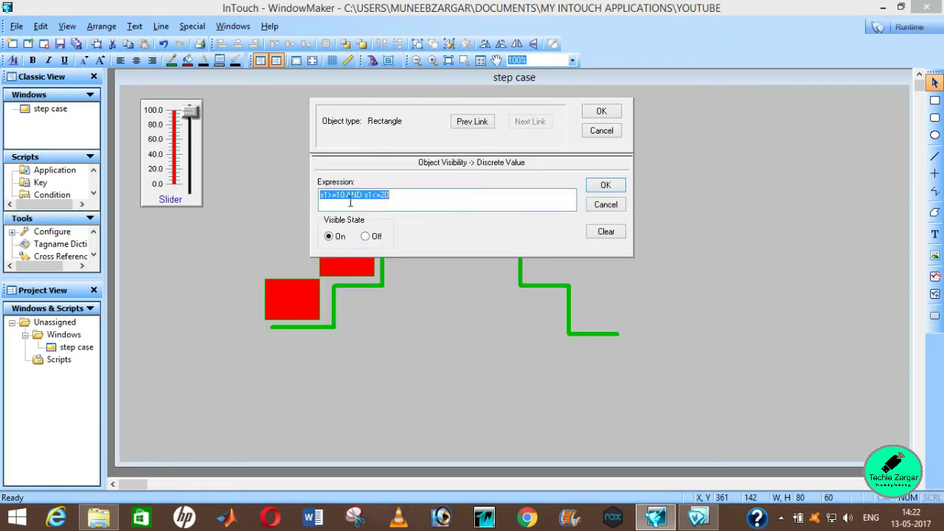
{"action": "left_click", "coordinate": [342, 196]}
{"action": "key", "text": "BackSpace"}
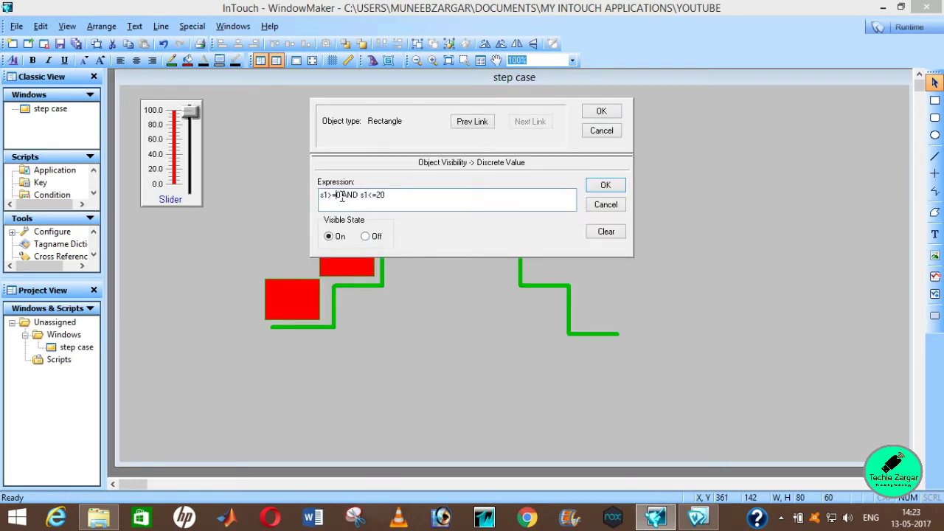
{"action": "type", "text": "2"}
{"action": "type", "text": "2"}
{"action": "left_click", "coordinate": [606, 185]}
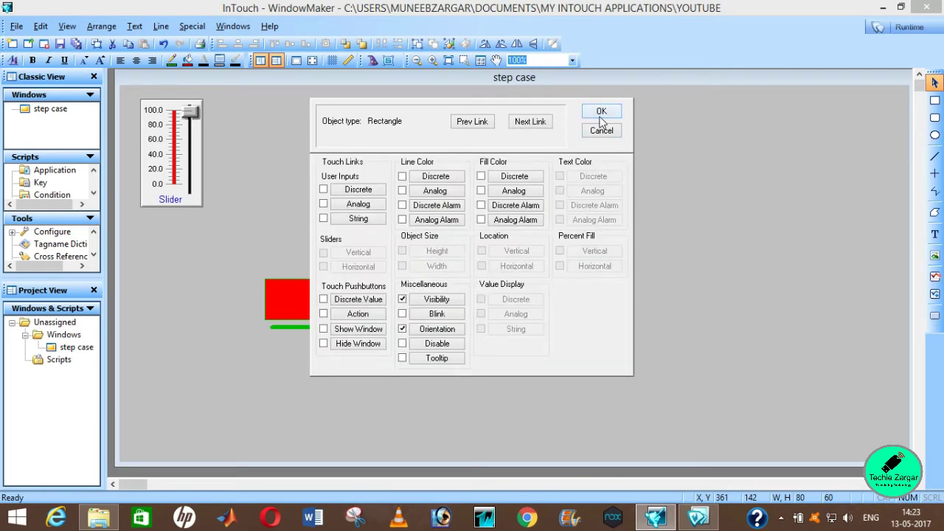
{"action": "left_click", "coordinate": [601, 117]}
{"action": "left_click", "coordinate": [878, 27]}
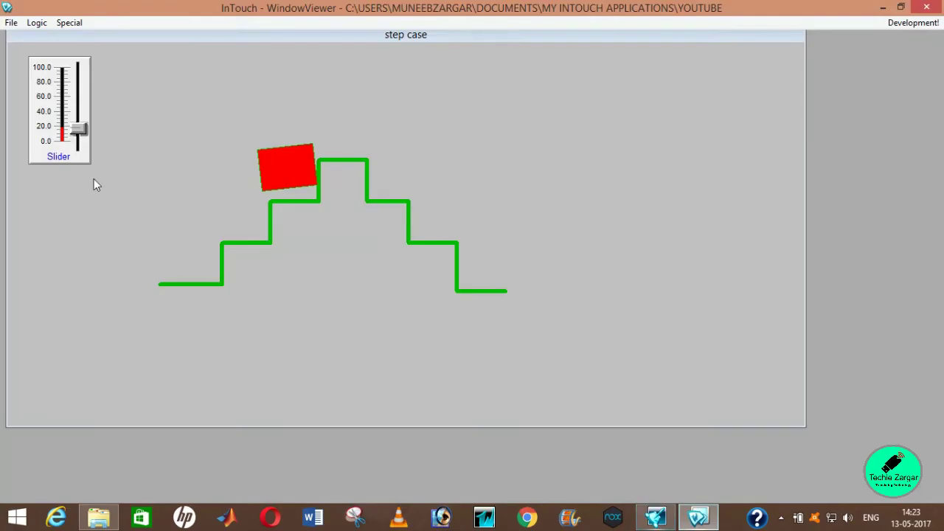
{"action": "left_click_drag", "start_coordinate": [79, 128], "coordinate": [92, 144]}
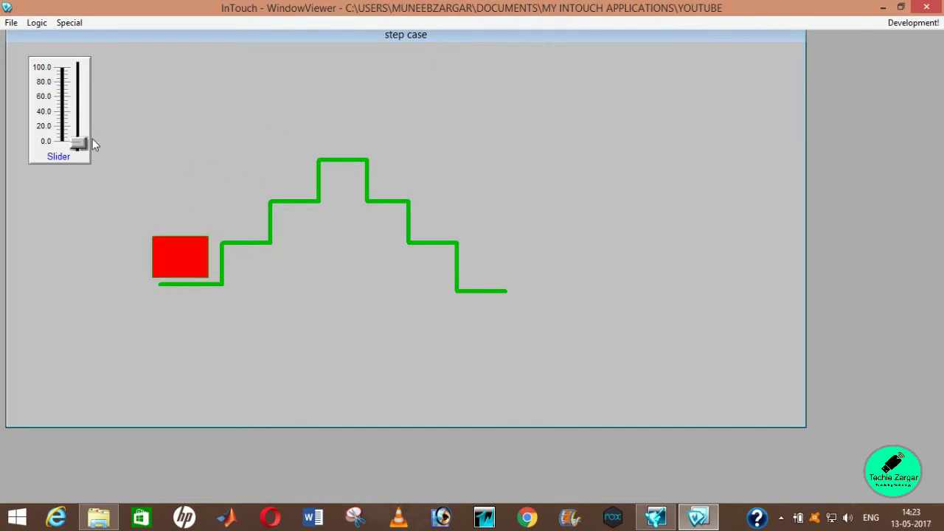
{"action": "left_click", "coordinate": [897, 27]}
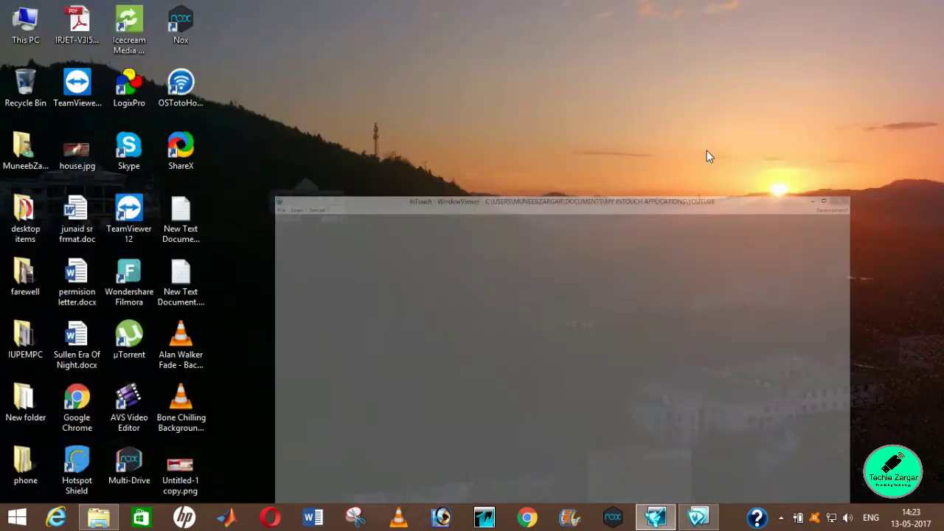
Duplicate the top red box and move the copy onto the staircase's top step
{"action": "right_click", "coordinate": [410, 208]}
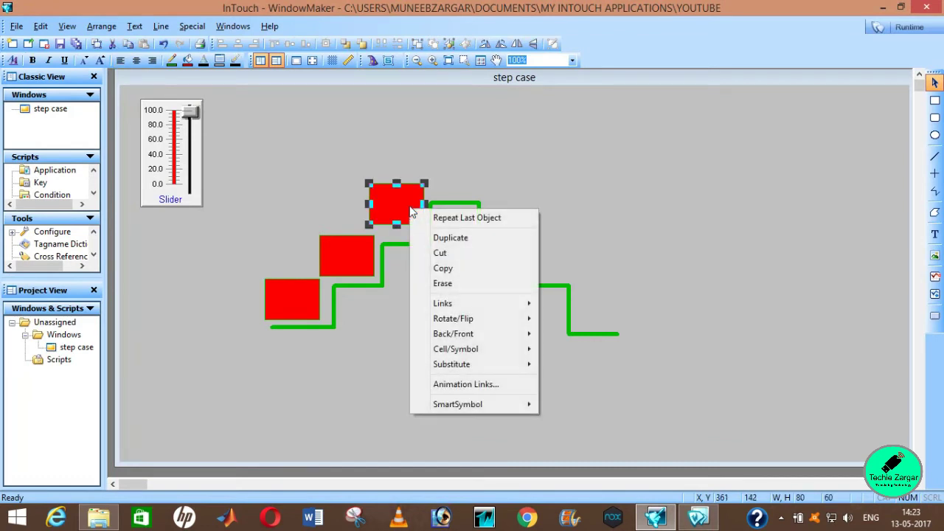
{"action": "left_click", "coordinate": [443, 238]}
{"action": "left_click_drag", "start_coordinate": [427, 225], "coordinate": [467, 175]}
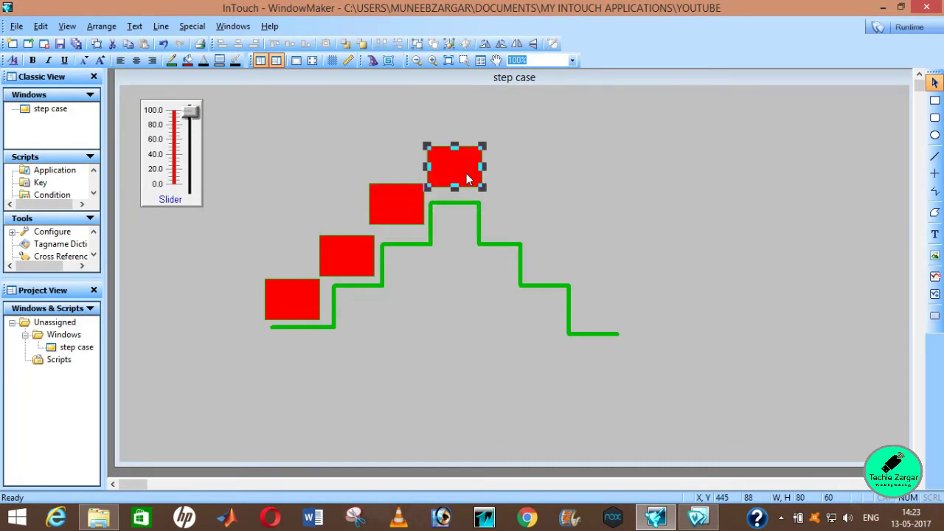
Change the newest box's visibility lower bound to 30
{"action": "double_click", "coordinate": [467, 173]}
{"action": "left_click", "coordinate": [443, 300]}
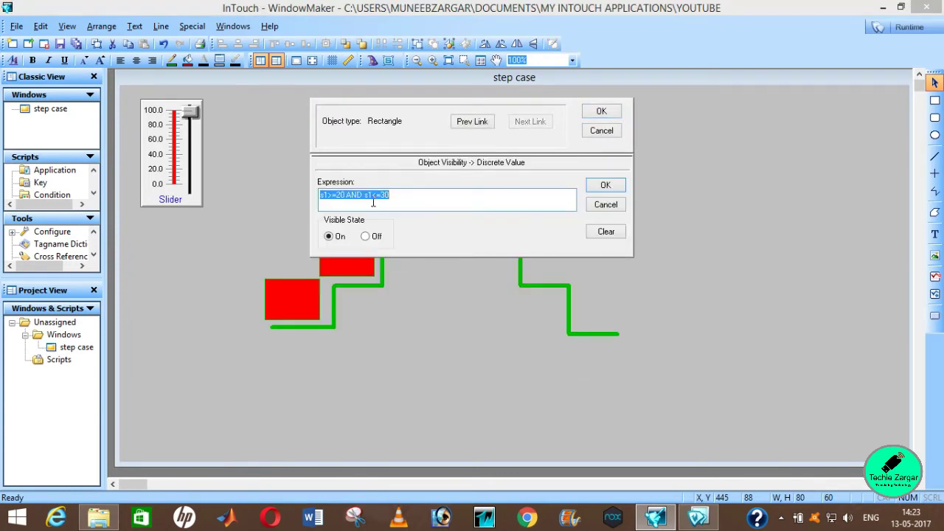
{"action": "left_click", "coordinate": [342, 201]}
{"action": "key", "text": "BackSpace"}
{"action": "type", "text": "3"}
{"action": "left_click", "coordinate": [605, 185]}
Set the newest box's rotation range to slider values 30 to 40
{"action": "left_click", "coordinate": [434, 330]}
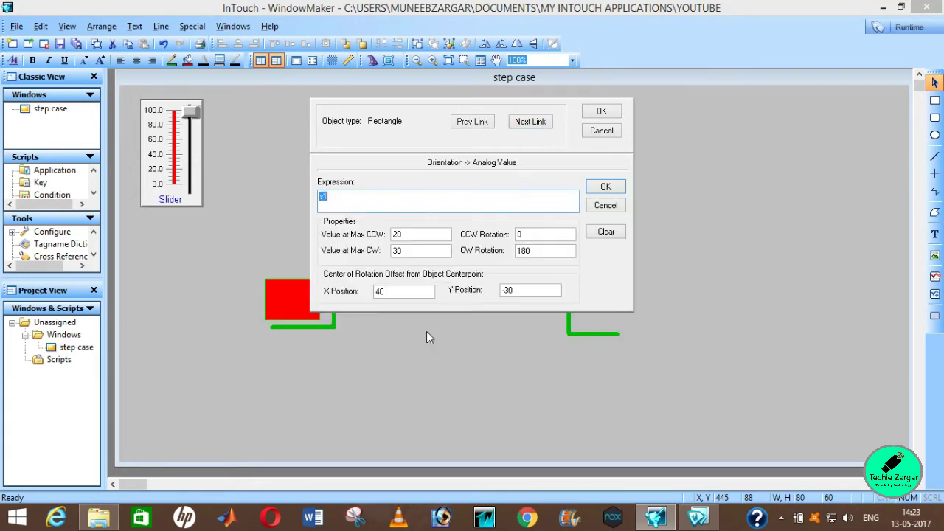
{"action": "left_click_drag", "start_coordinate": [393, 234], "coordinate": [399, 234]}
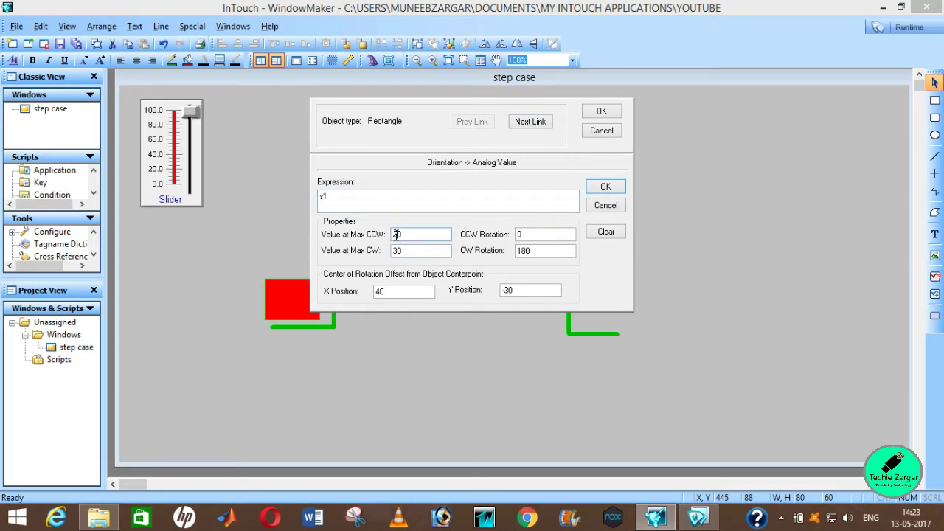
{"action": "type", "text": "3"}
{"action": "left_click", "coordinate": [398, 252]}
{"action": "type", "text": "4"}
{"action": "left_click", "coordinate": [605, 186]}
{"action": "left_click", "coordinate": [601, 111]}
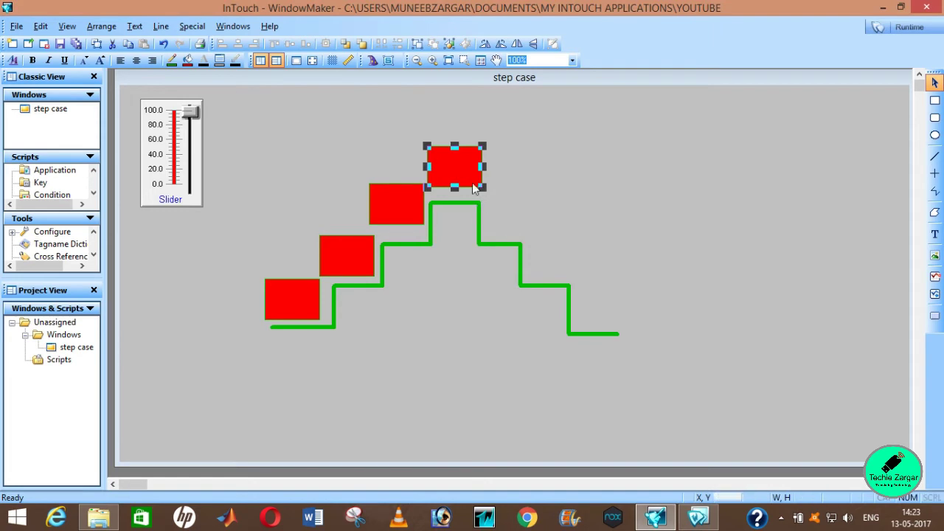
Adjust the newest box's rotation centre offset to 40
{"action": "double_click", "coordinate": [455, 166]}
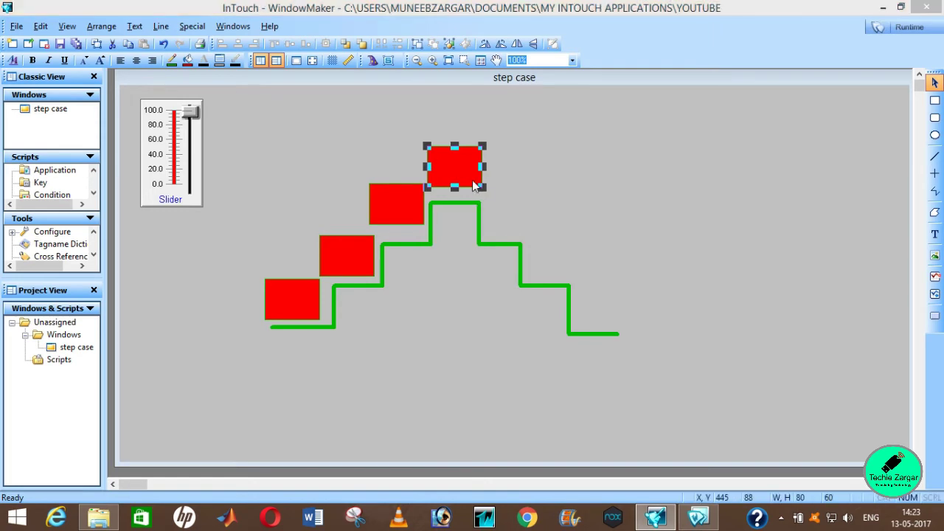
{"action": "left_click", "coordinate": [435, 329]}
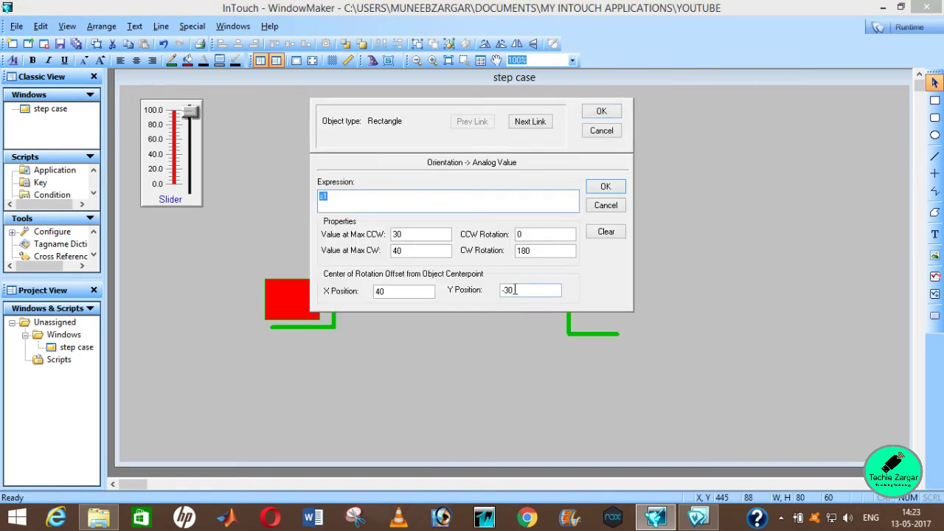
{"action": "left_click", "coordinate": [504, 294]}
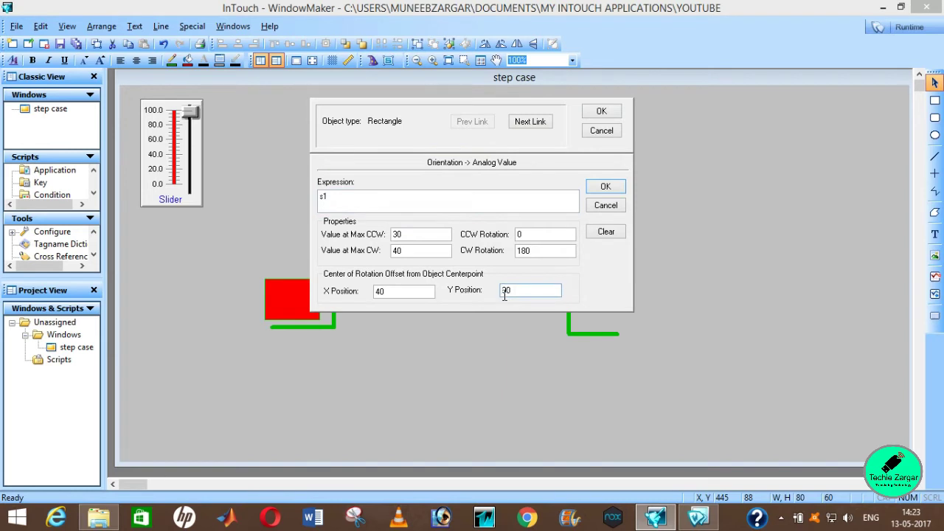
{"action": "left_click", "coordinate": [602, 187]}
{"action": "left_click", "coordinate": [602, 112]}
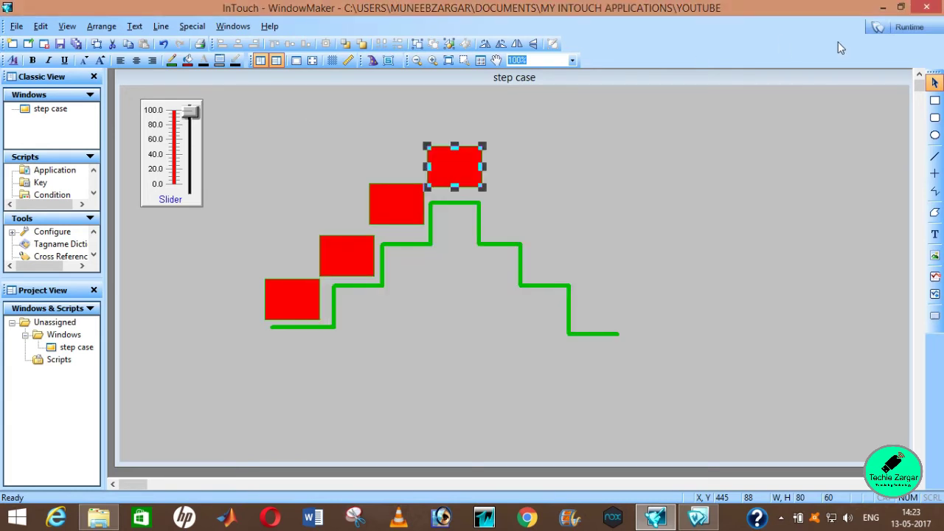
Test in runtime by raising the slider to about 40, then return to development
{"action": "left_click", "coordinate": [876, 29]}
{"action": "left_click_drag", "start_coordinate": [78, 144], "coordinate": [97, 162]}
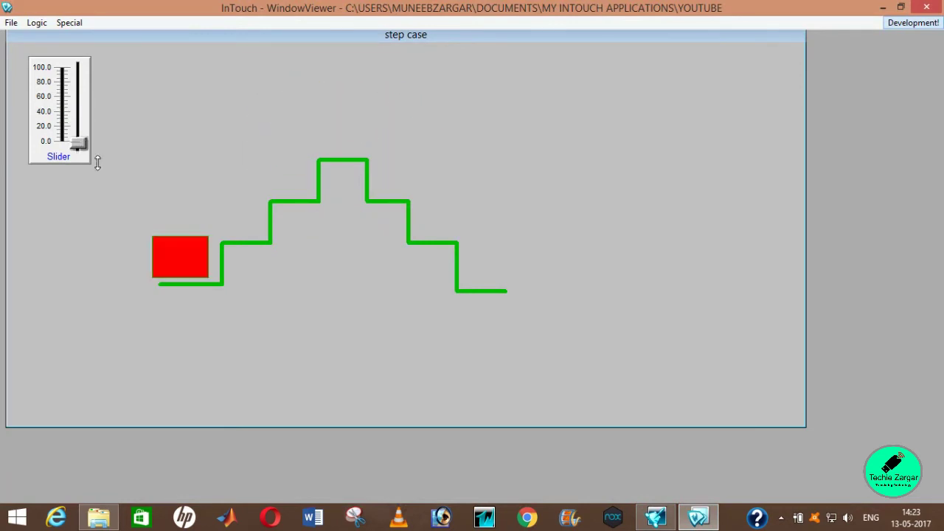
{"action": "left_click", "coordinate": [913, 22]}
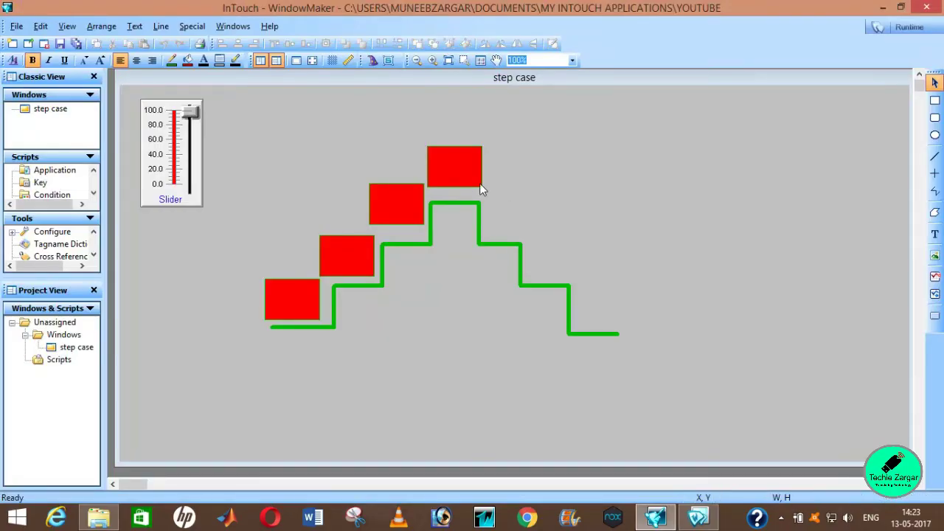
{"action": "right_click", "coordinate": [465, 169]}
Duplicate the top box onto the first descending step, keeping its rotation settings
{"action": "left_click", "coordinate": [495, 198]}
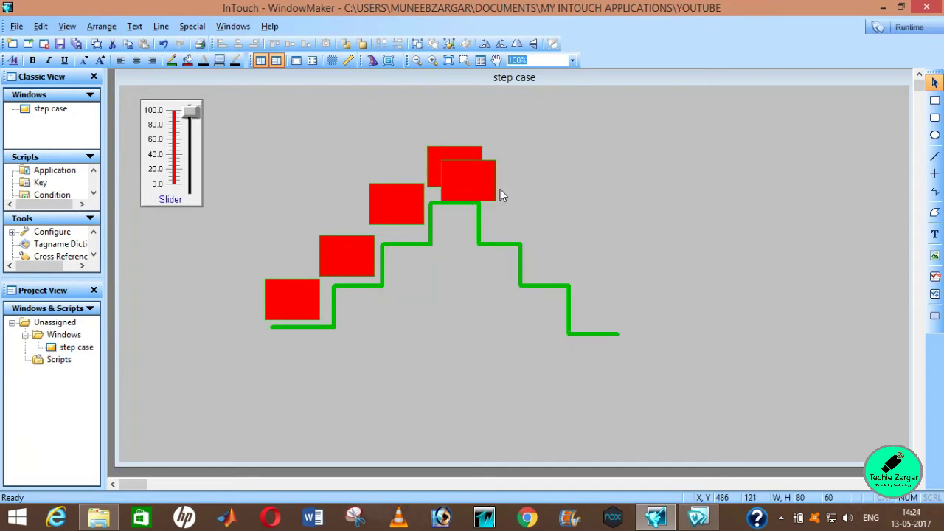
{"action": "left_click_drag", "start_coordinate": [493, 190], "coordinate": [520, 206]}
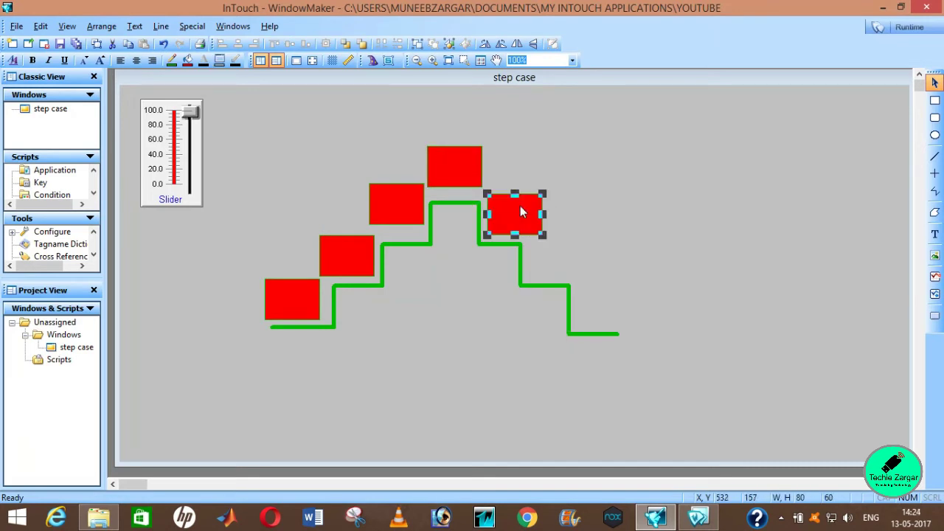
{"action": "double_click", "coordinate": [520, 206]}
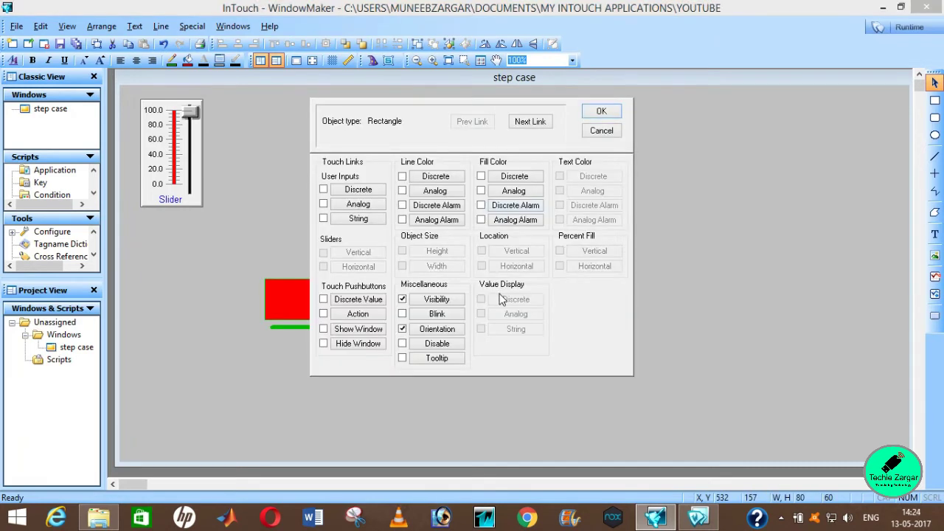
{"action": "left_click", "coordinate": [439, 328]}
{"action": "left_click", "coordinate": [596, 188]}
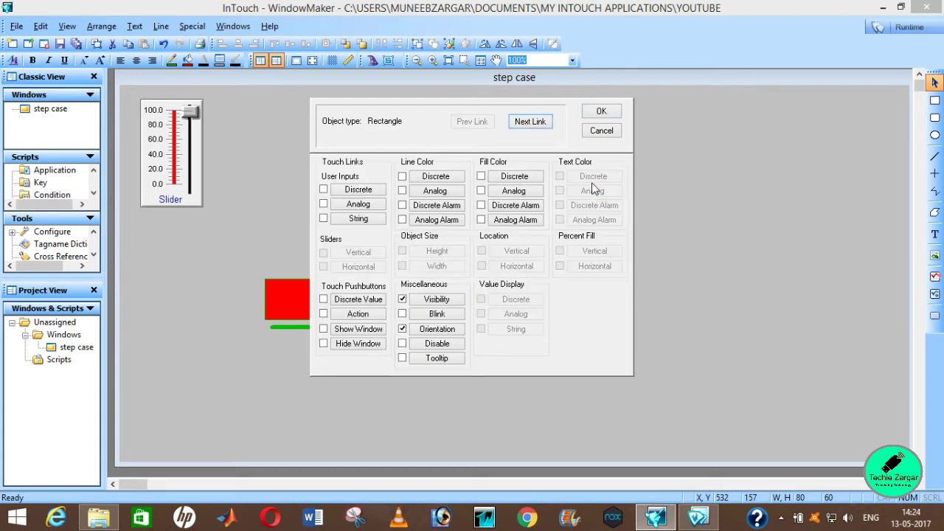
Edit the new box's visibility expression to s1>=40 AND s1<=50
{"action": "left_click", "coordinate": [426, 304]}
{"action": "left_click", "coordinate": [339, 198]}
{"action": "key", "text": "BackSpace"}
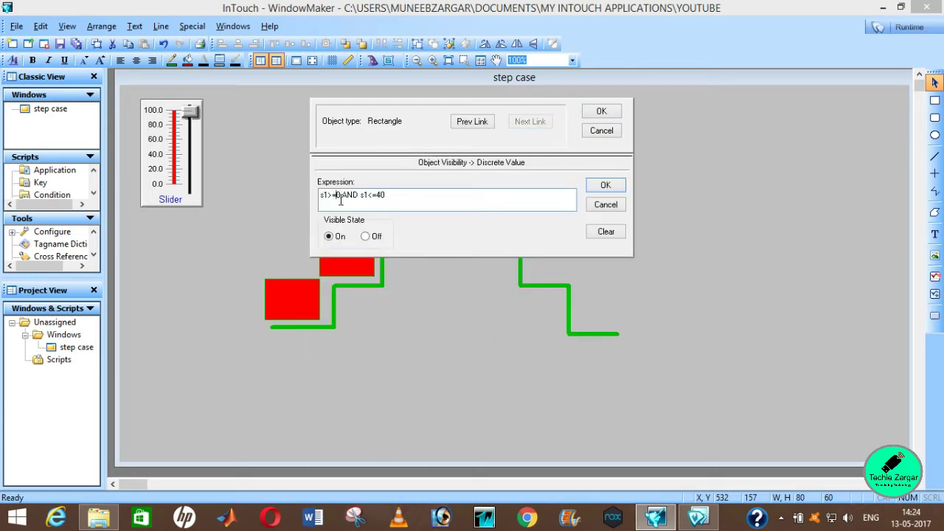
{"action": "type", "text": "4"}
{"action": "type", "text": "5"}
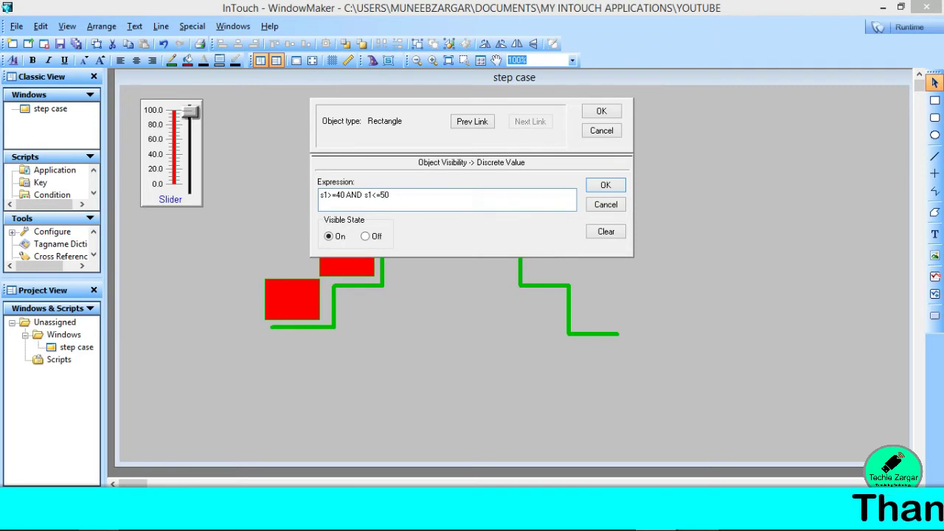
{"action": "left_click", "coordinate": [605, 186]}
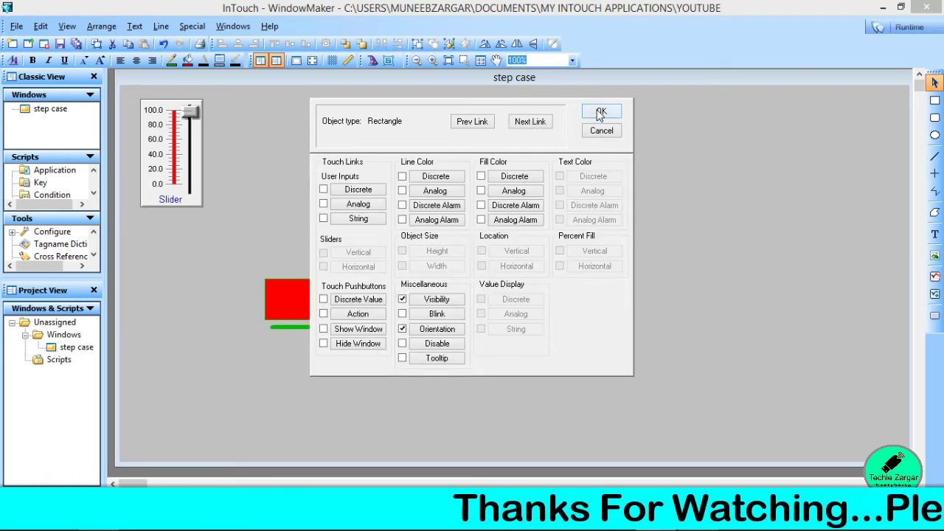
Duplicate the 40–50 box and move the copy down onto the next step
{"action": "left_click", "coordinate": [602, 114]}
{"action": "right_click", "coordinate": [532, 219]}
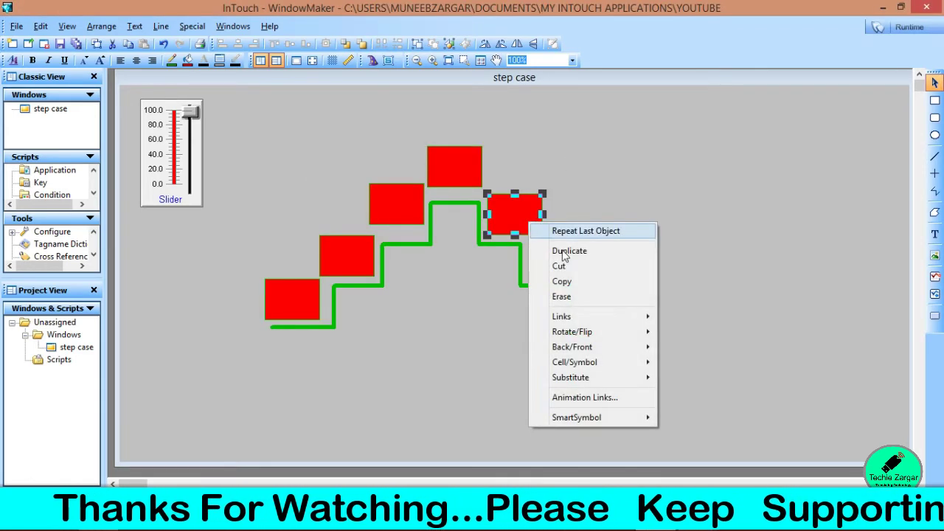
{"action": "left_click", "coordinate": [569, 248]}
{"action": "left_click_drag", "start_coordinate": [547, 235], "coordinate": [573, 260]}
Set the copy's visibility expression to s1>=50 AND s1<=60
{"action": "double_click", "coordinate": [572, 259]}
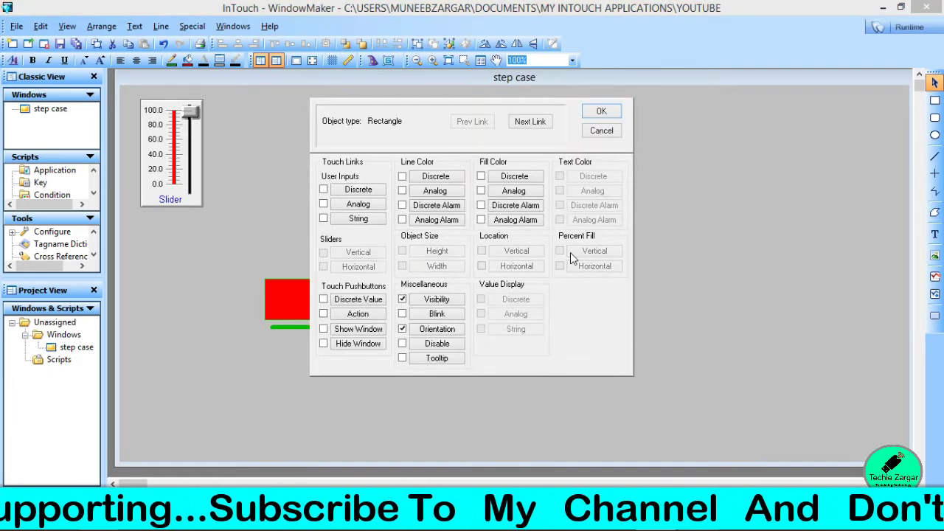
{"action": "left_click", "coordinate": [417, 300]}
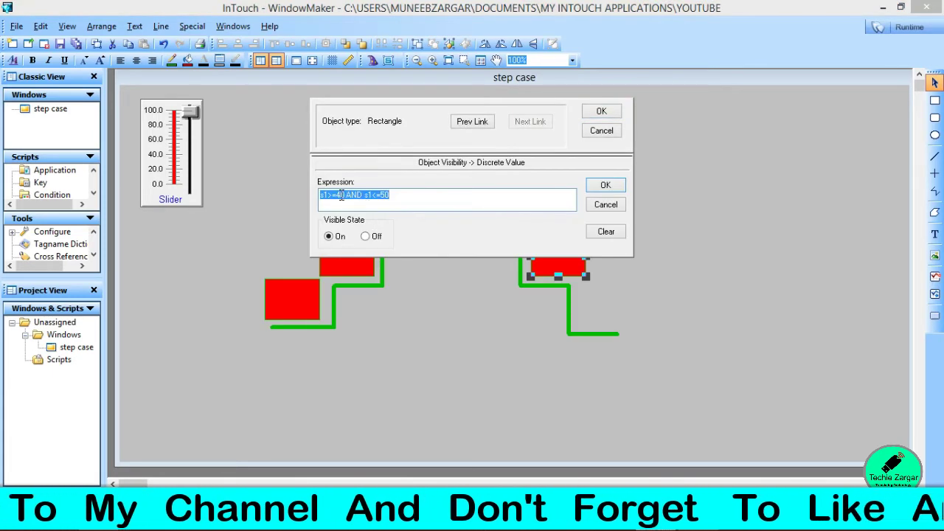
{"action": "left_click", "coordinate": [338, 194]}
{"action": "type", "text": "5"}
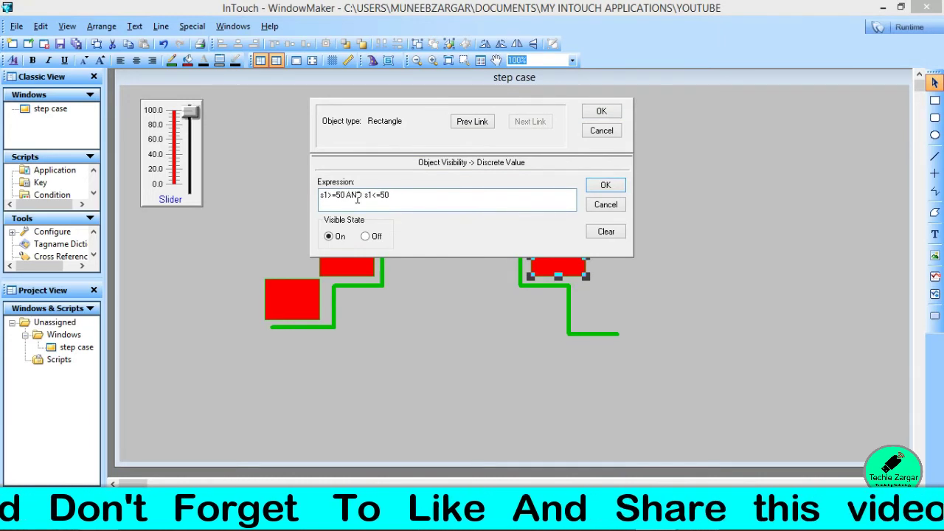
{"action": "key", "text": "BackSpace"}
{"action": "key", "text": "BackSpace"}
{"action": "type", "text": "100"}
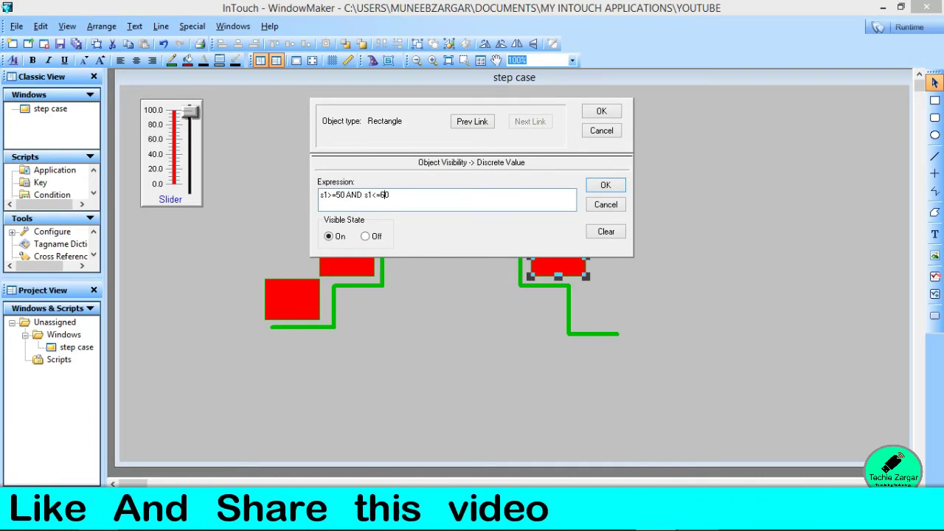
{"action": "left_click", "coordinate": [605, 185]}
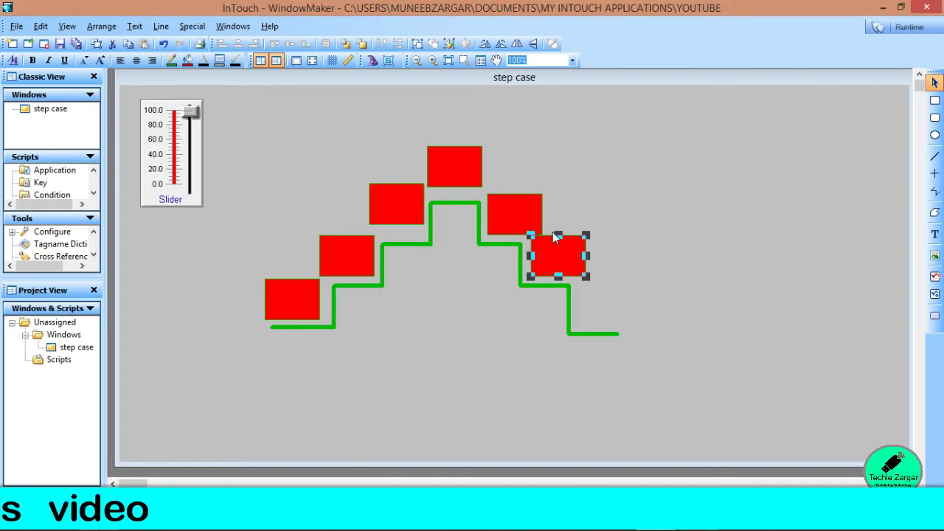
Duplicate the newest box again onto the lowest right-hand step
{"action": "right_click", "coordinate": [552, 232]}
{"action": "left_click", "coordinate": [550, 255]}
{"action": "right_click", "coordinate": [539, 265]}
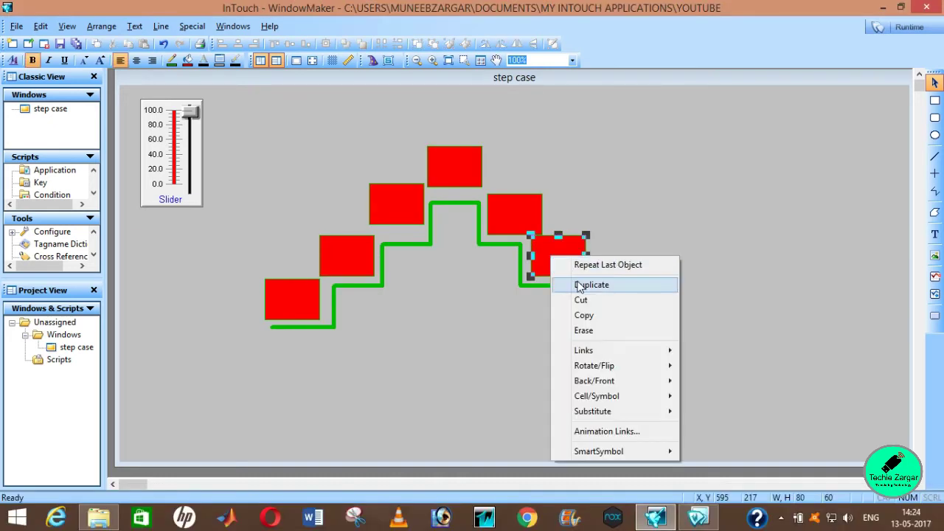
{"action": "left_click", "coordinate": [579, 283]}
{"action": "left_click_drag", "start_coordinate": [563, 260], "coordinate": [601, 292]}
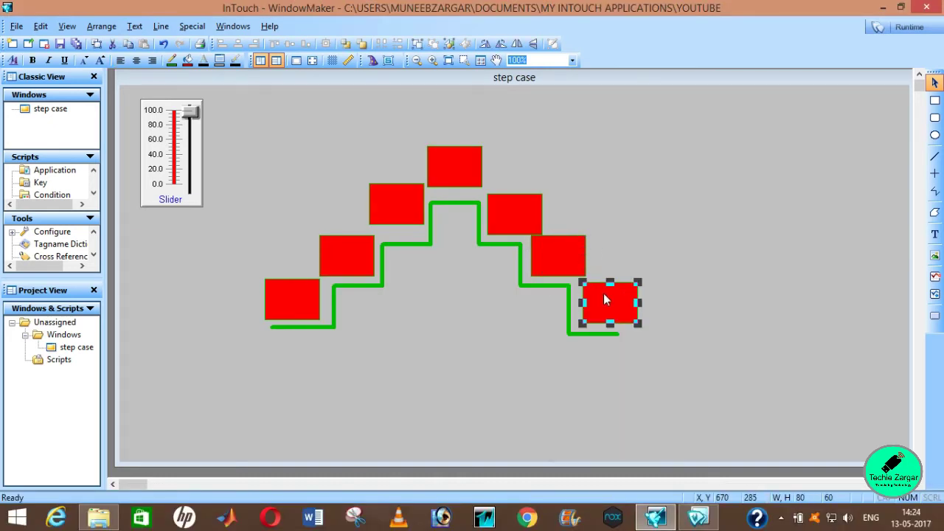
Change the bottom box's visibility to s1>=60 AND s1<=70
{"action": "right_click", "coordinate": [604, 293]}
{"action": "left_click", "coordinate": [596, 294]}
{"action": "double_click", "coordinate": [596, 294]}
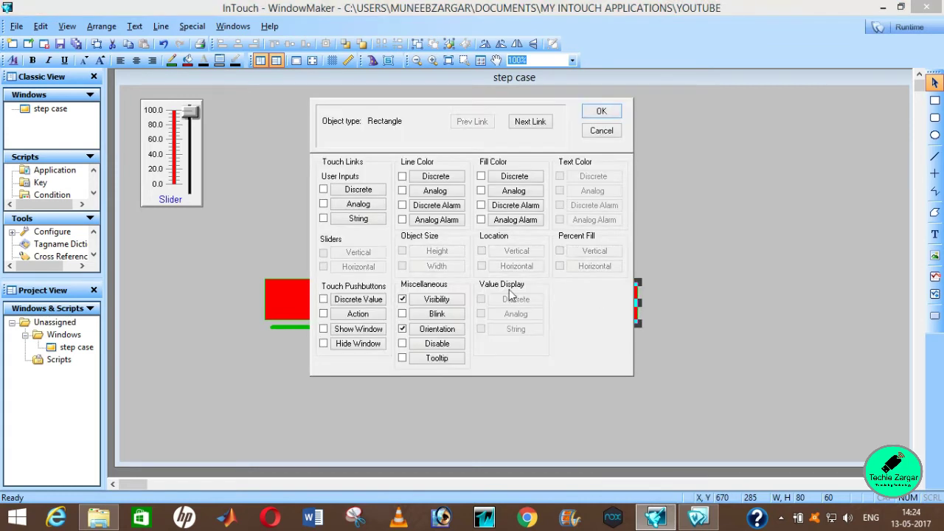
{"action": "left_click", "coordinate": [447, 304]}
{"action": "left_click", "coordinate": [344, 202]}
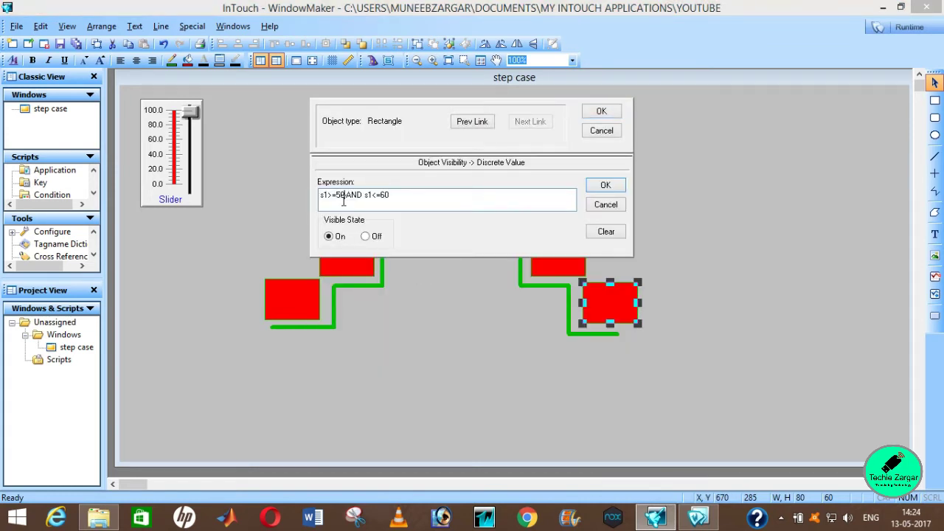
{"action": "key", "text": "BackSpace"}
{"action": "type", "text": "6"}
{"action": "left_click", "coordinate": [599, 186]}
{"action": "left_click", "coordinate": [602, 110]}
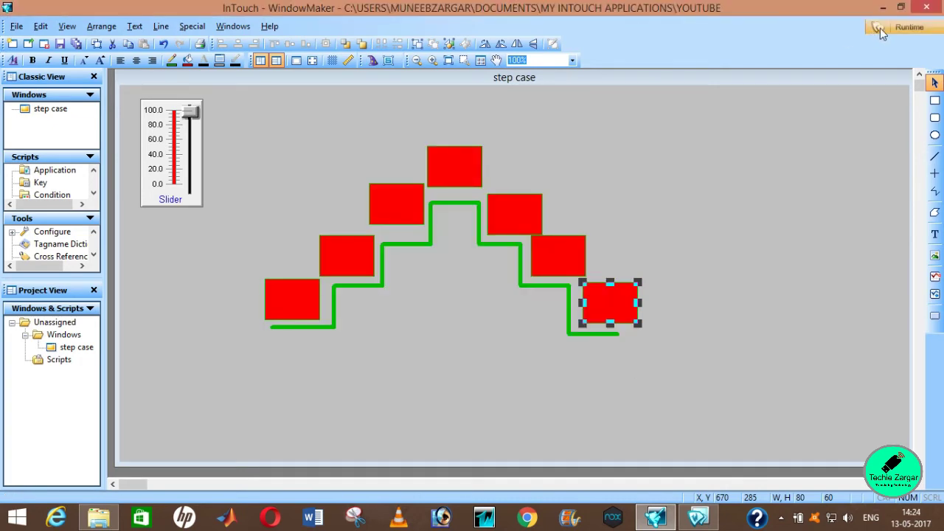
Run the window, raise the slider to watch the box climb and cross the staircase peak
{"action": "left_click", "coordinate": [880, 29]}
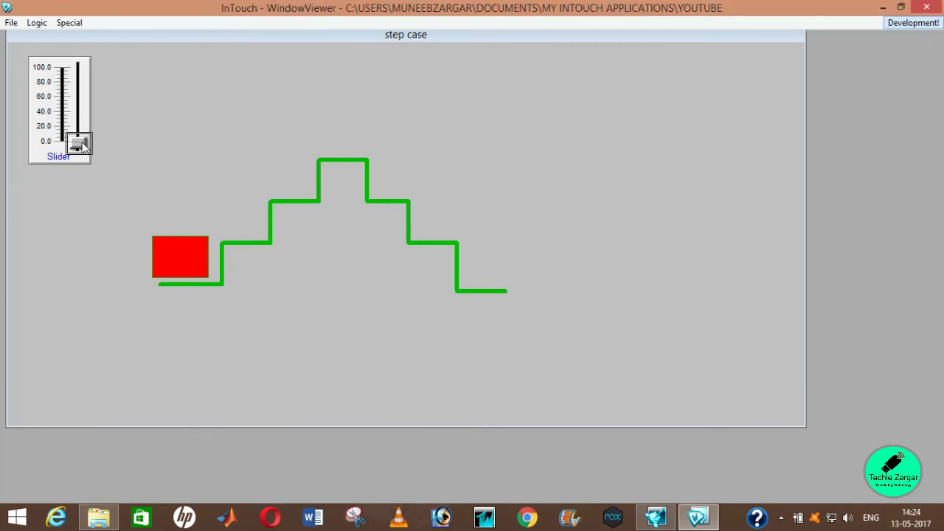
{"action": "left_click_drag", "start_coordinate": [79, 144], "coordinate": [93, 98]}
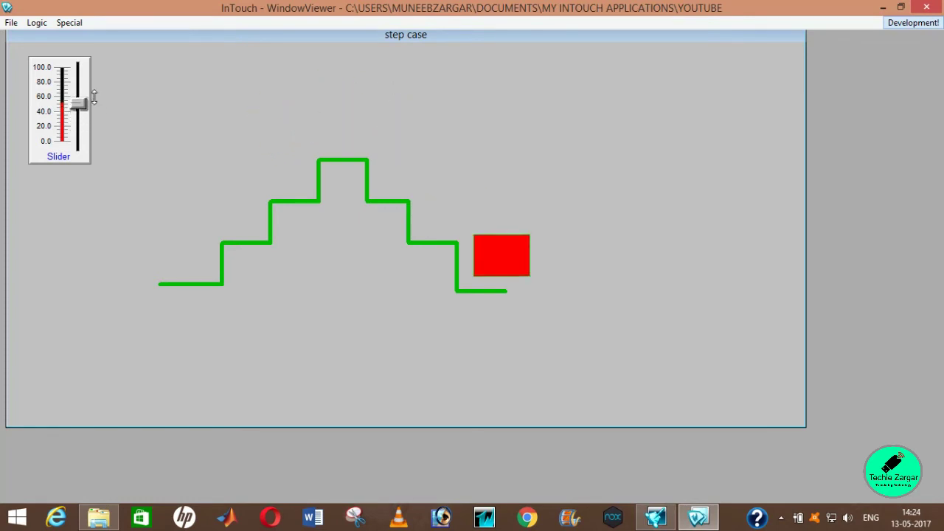
{"action": "left_click", "coordinate": [898, 24]}
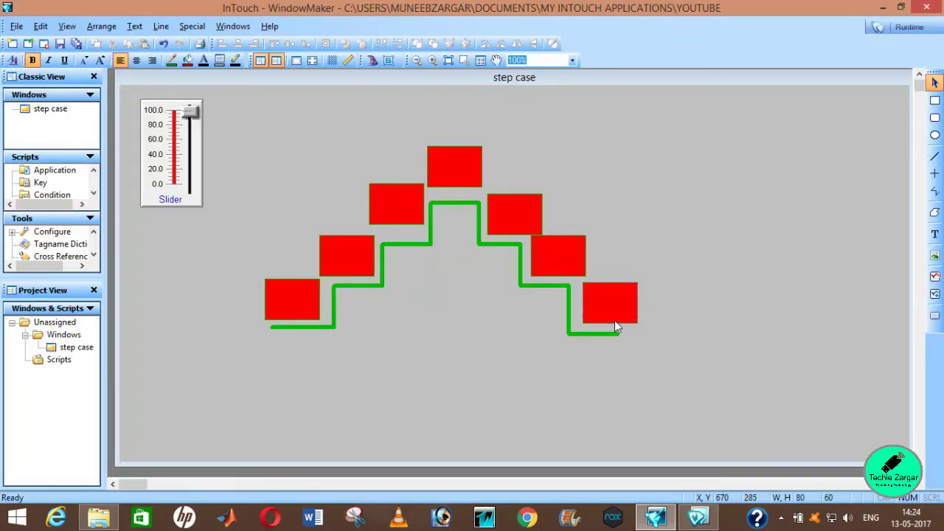
Delete the bottom-right red box and retest the slider sweep in runtime
{"action": "left_click", "coordinate": [615, 320]}
{"action": "key", "text": "Delete"}
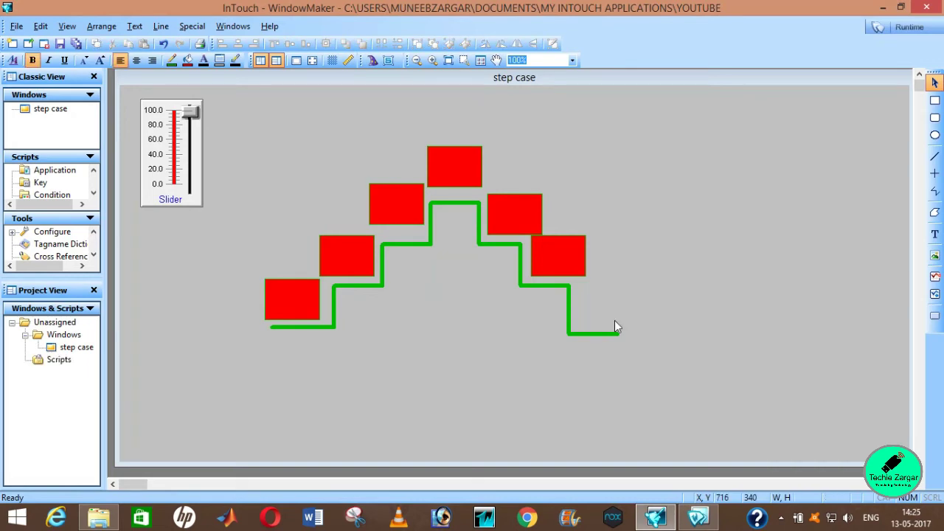
{"action": "left_click", "coordinate": [904, 28]}
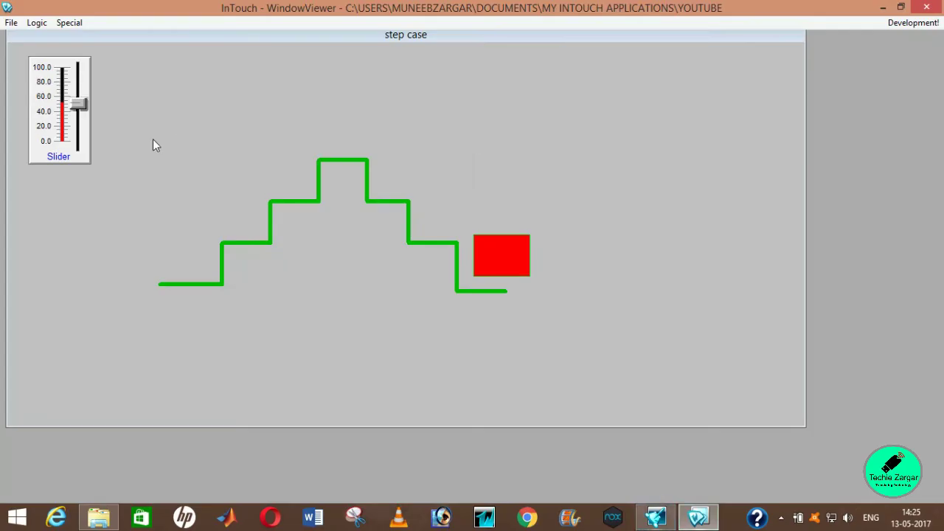
{"action": "mouse_move", "coordinate": [78, 103]}
{"action": "left_mouse_down"}
{"action": "mouse_move", "coordinate": [78, 79]}
{"action": "mouse_move", "coordinate": [78, 143]}
{"action": "mouse_move", "coordinate": [79, 98]}
{"action": "mouse_move", "coordinate": [78, 115]}
{"action": "left_mouse_up"}
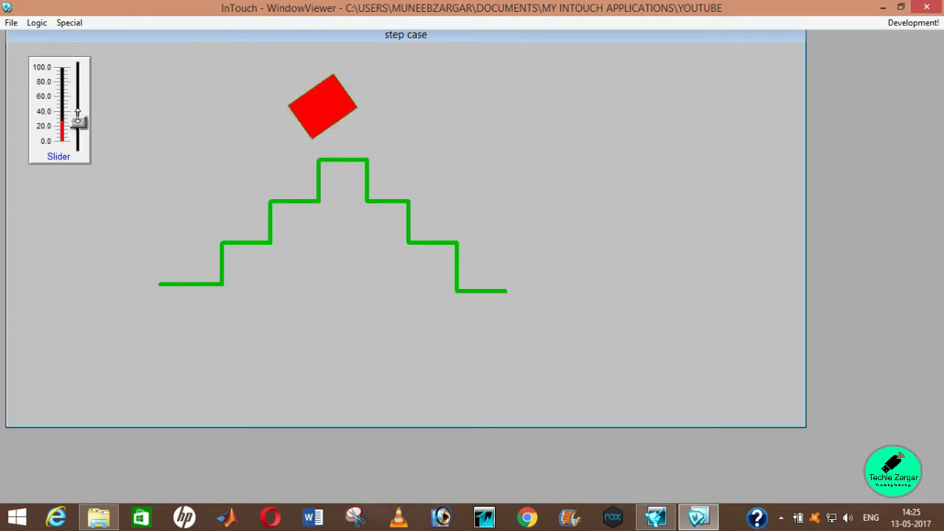
{"action": "left_click", "coordinate": [891, 23]}
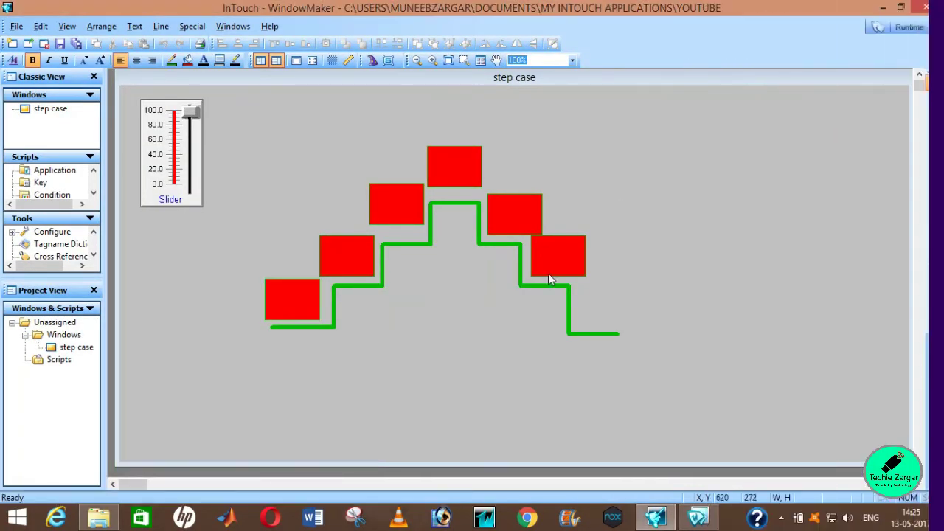
Review the lowest right box's rotation and 50–60 visibility, discarding the edit
{"action": "left_click", "coordinate": [550, 274]}
{"action": "double_click", "coordinate": [550, 274]}
{"action": "left_click", "coordinate": [420, 329]}
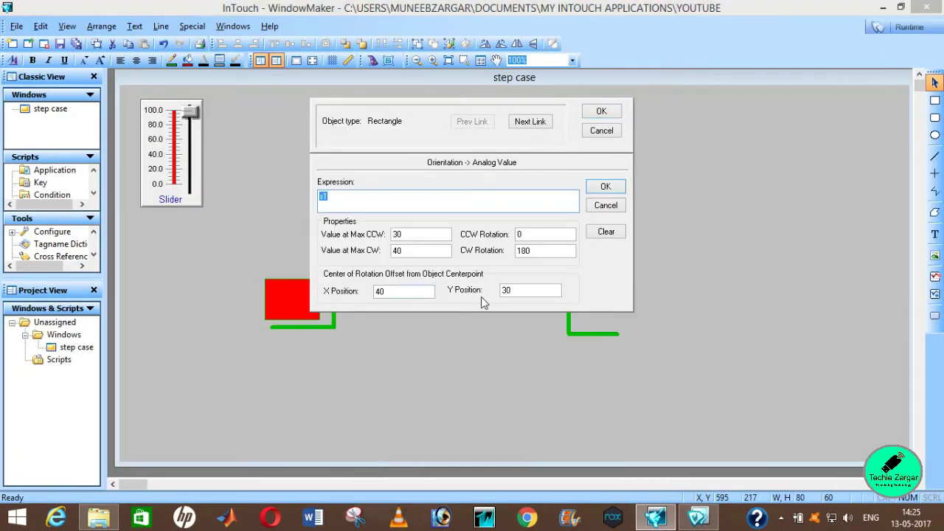
{"action": "left_click", "coordinate": [605, 186]}
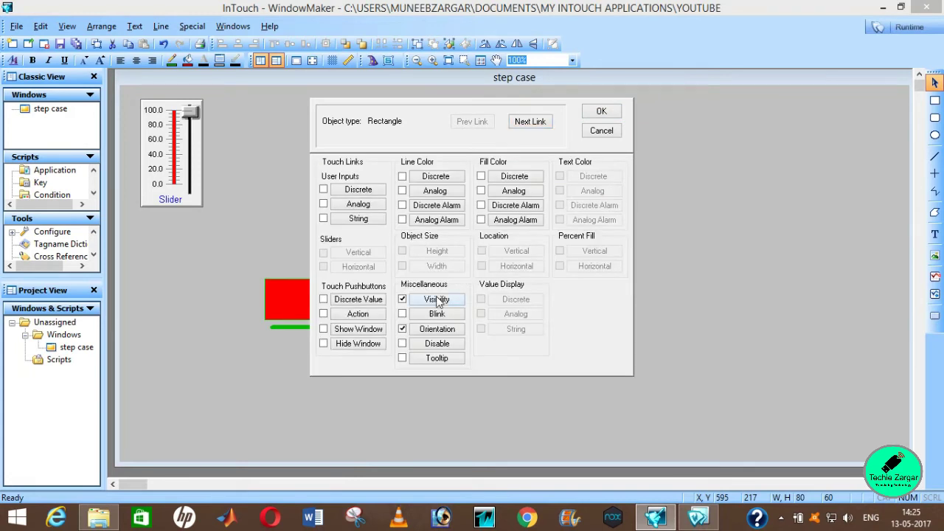
{"action": "left_click", "coordinate": [413, 240]}
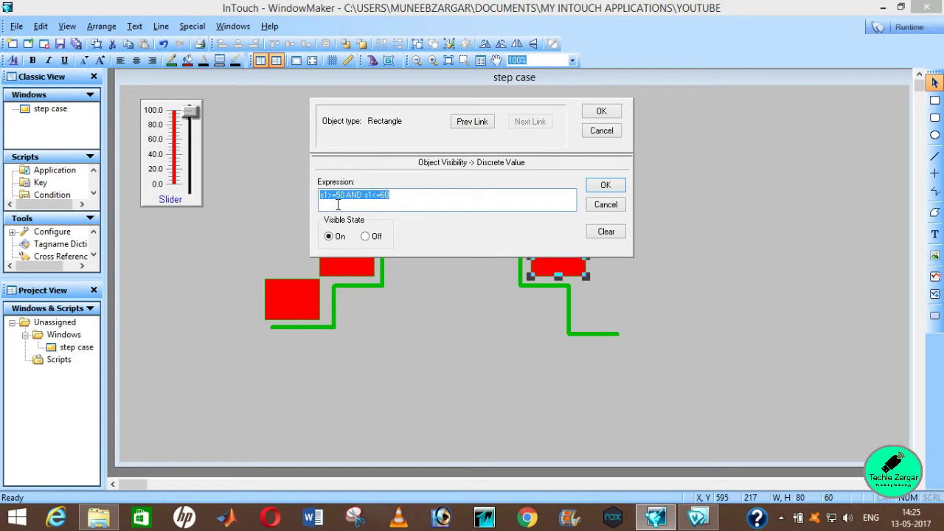
{"action": "left_click", "coordinate": [341, 196]}
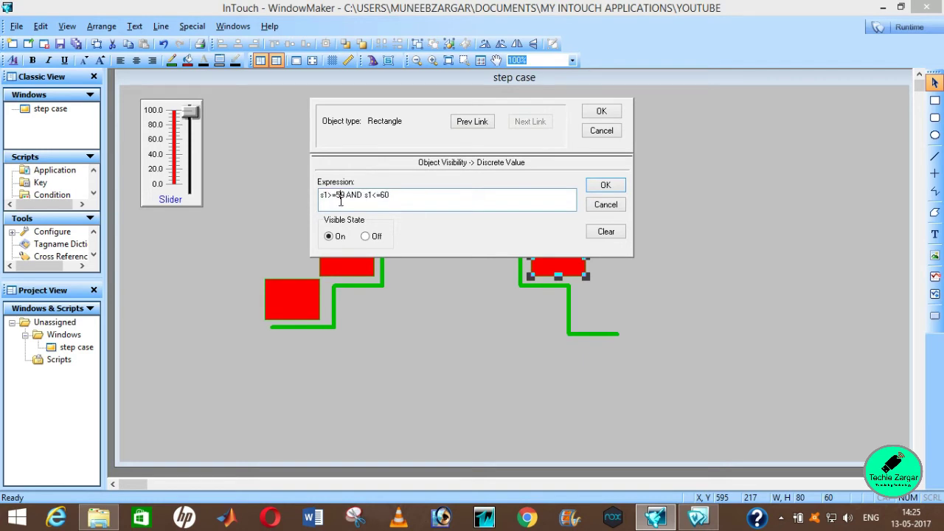
{"action": "key", "text": "BackSpace"}
{"action": "left_click", "coordinate": [610, 134]}
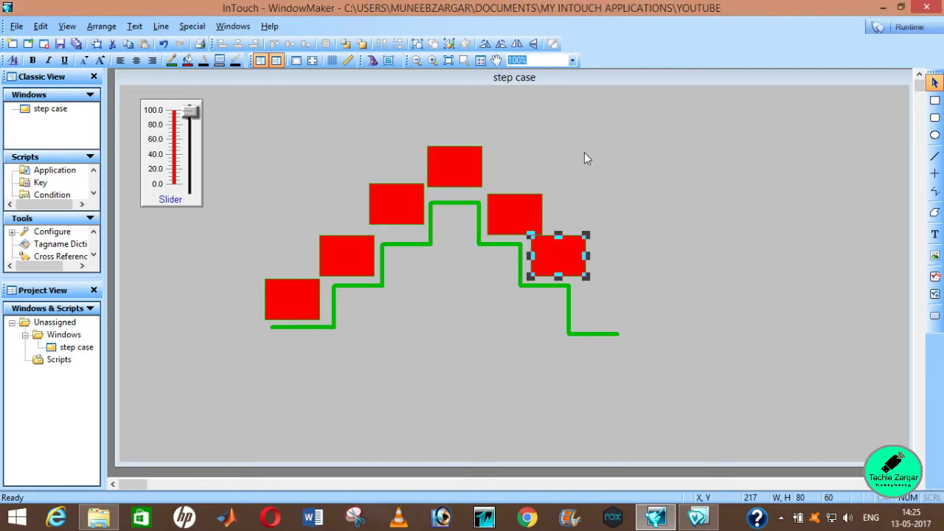
{"action": "left_click", "coordinate": [519, 213]}
Check the upper-right box's 40 to 50 visibility range and close its links
{"action": "double_click", "coordinate": [515, 221]}
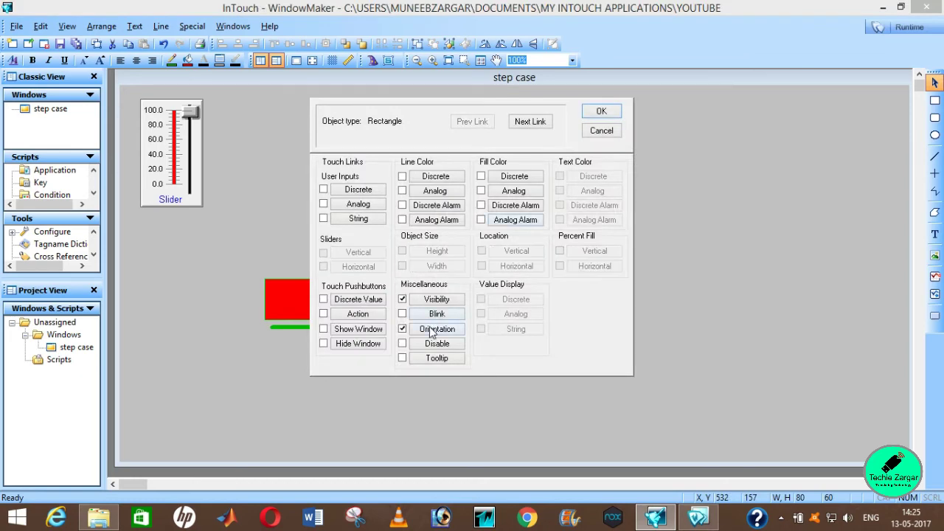
{"action": "left_click", "coordinate": [430, 302]}
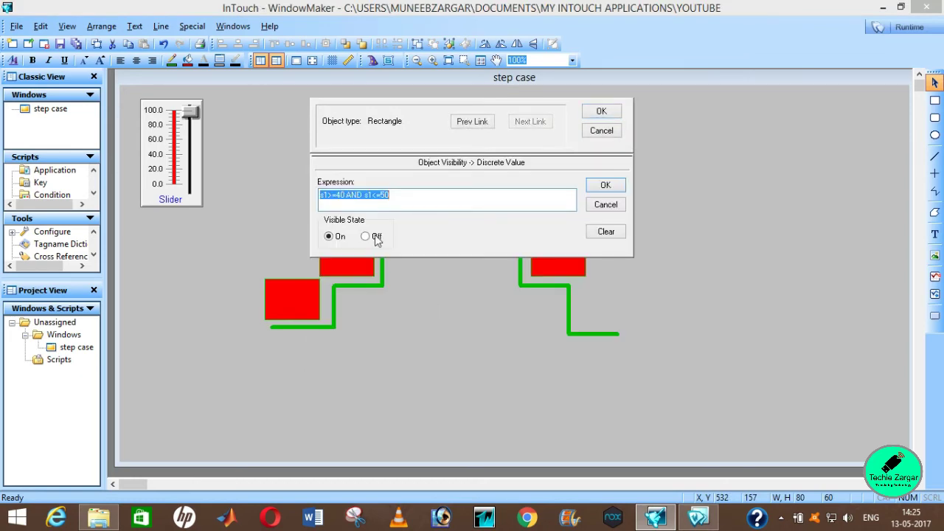
{"action": "left_click", "coordinate": [605, 186]}
{"action": "left_click", "coordinate": [601, 111]}
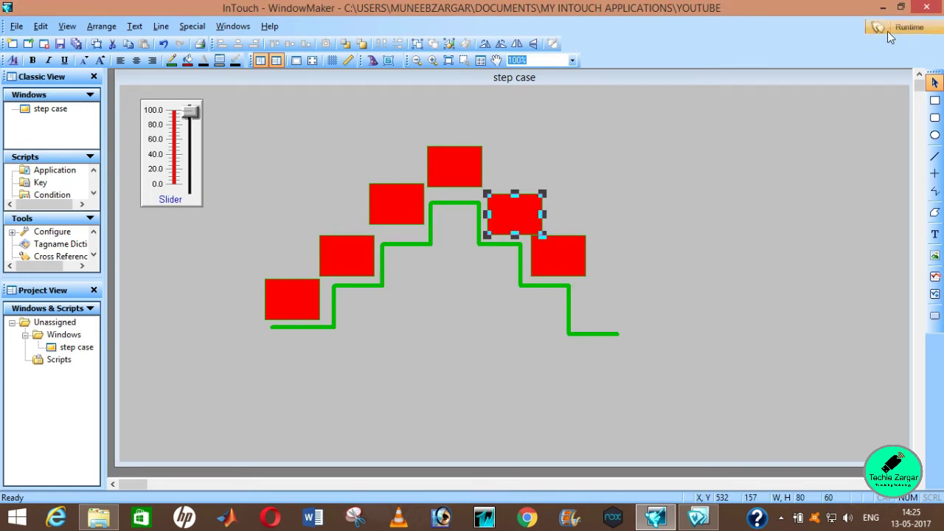
Re-confirm the lower-right red box's Orientation link unchanged
{"action": "left_click", "coordinate": [558, 256]}
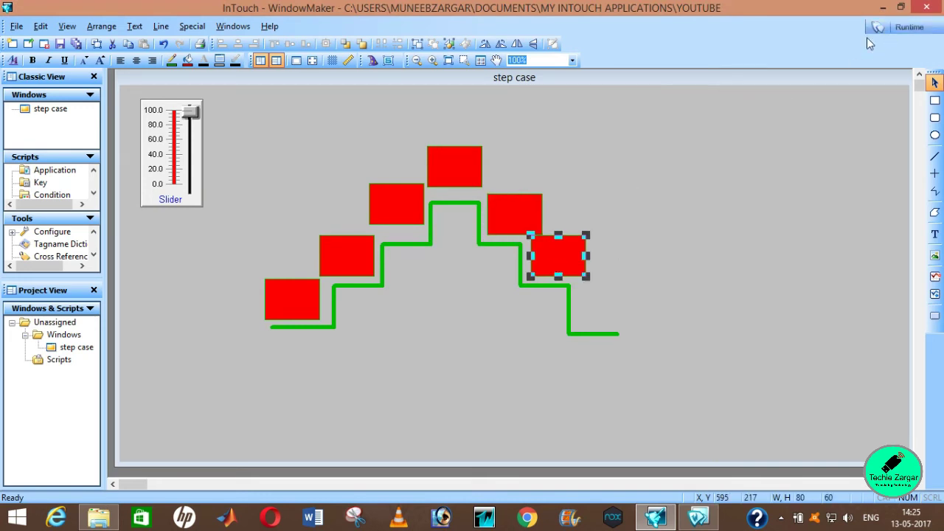
{"action": "double_click", "coordinate": [559, 256]}
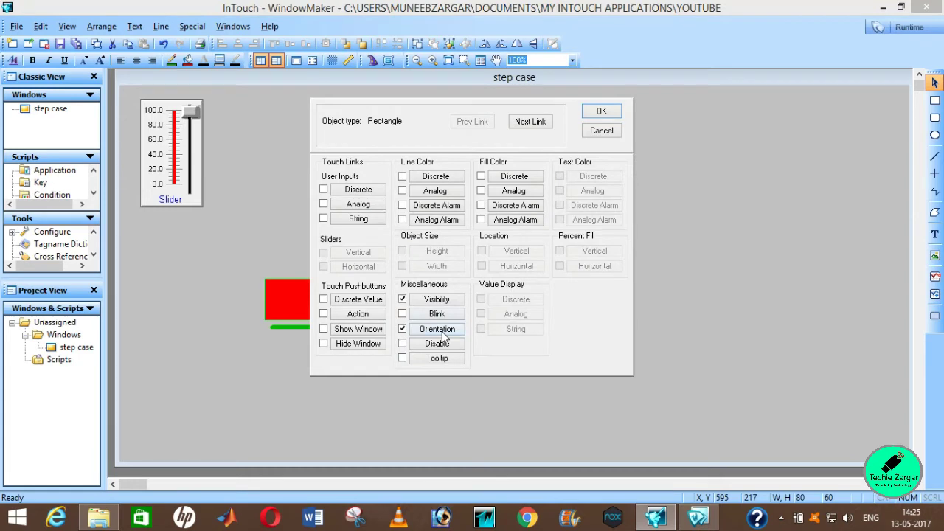
{"action": "left_click", "coordinate": [442, 332]}
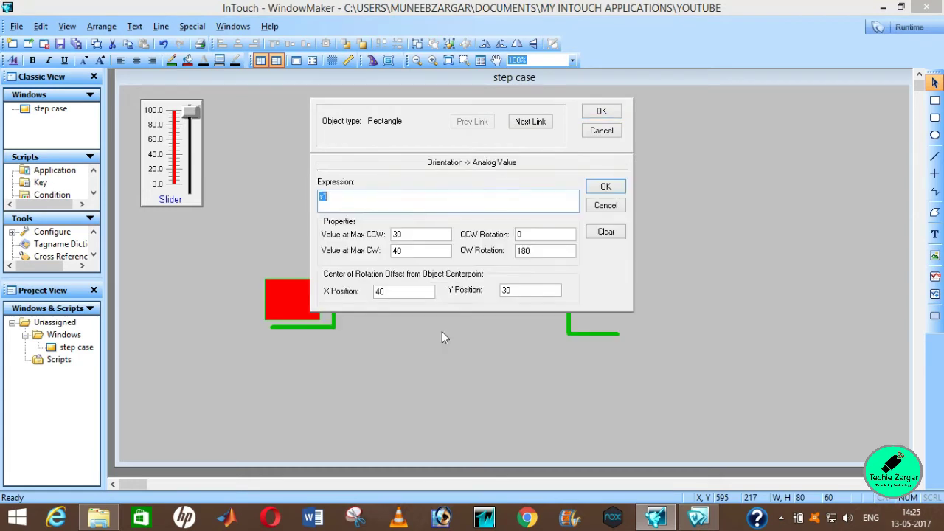
{"action": "left_click", "coordinate": [593, 189]}
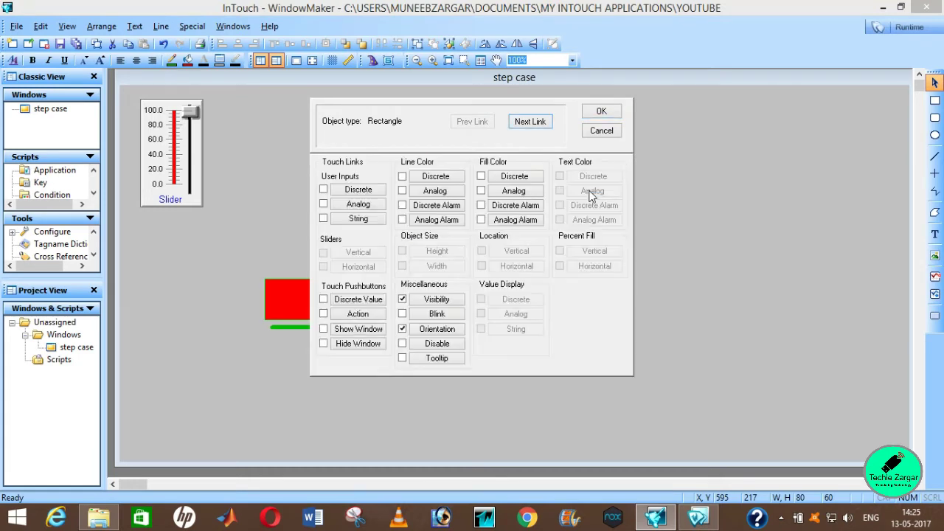
{"action": "left_click", "coordinate": [602, 112]}
Test in WindowViewer with the slider raised to about 40, then return to editing
{"action": "left_click", "coordinate": [878, 28]}
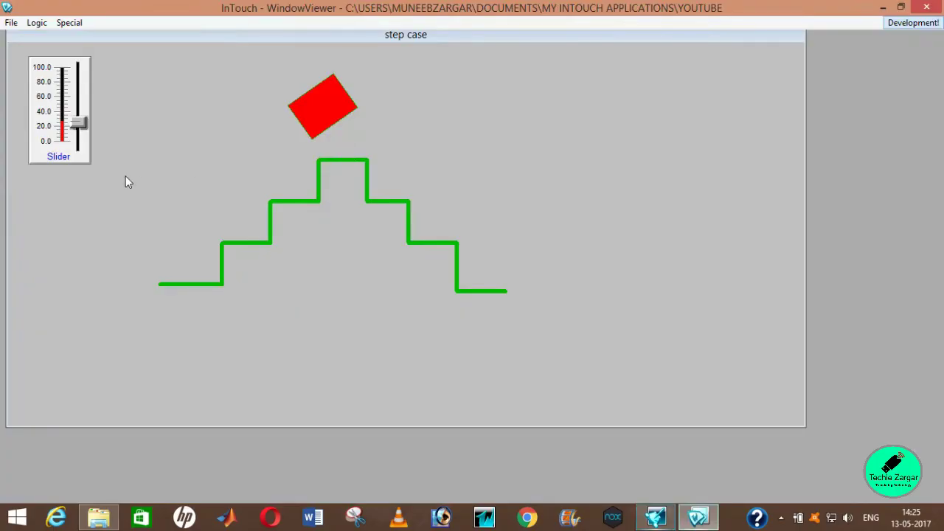
{"action": "left_click_drag", "start_coordinate": [83, 132], "coordinate": [85, 112]}
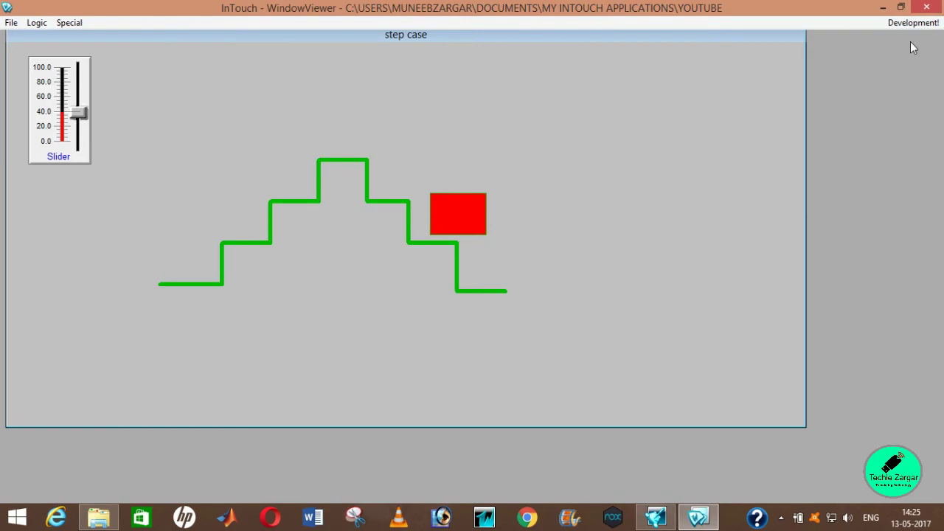
{"action": "left_click", "coordinate": [906, 23]}
Check the top box's visibility expression covers s1 30 to 40
{"action": "double_click", "coordinate": [439, 181]}
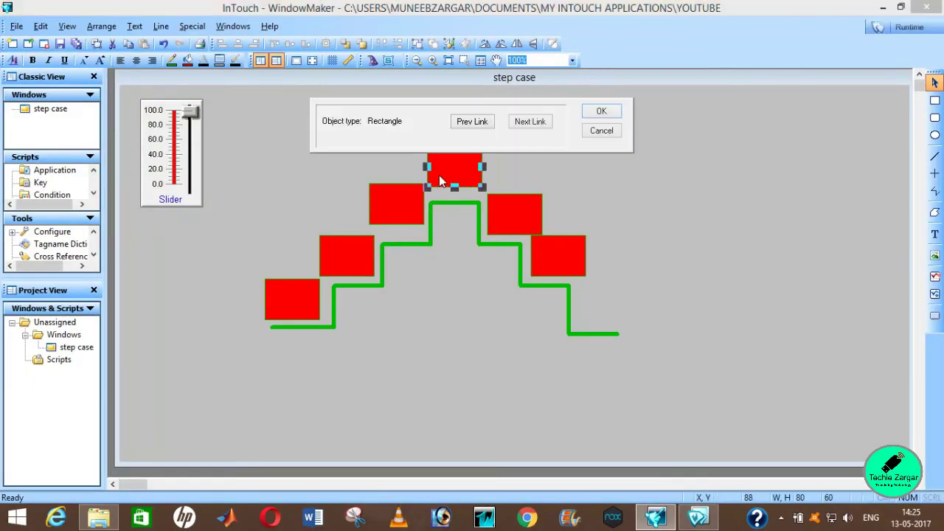
{"action": "left_click", "coordinate": [437, 299]}
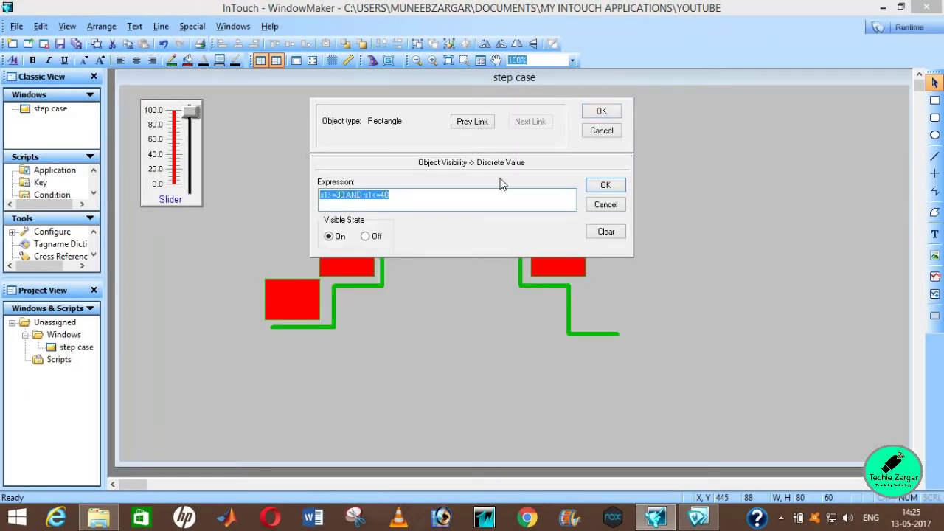
{"action": "left_click", "coordinate": [605, 185]}
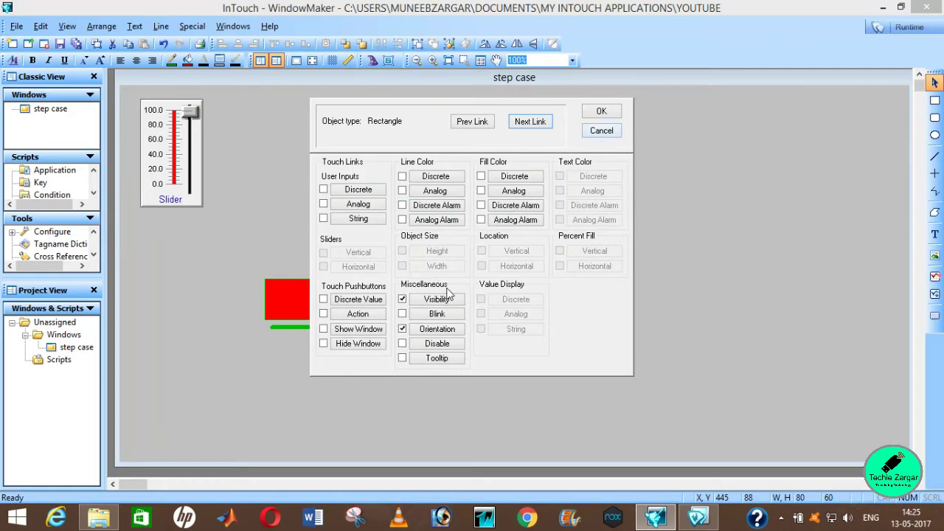
{"action": "left_click", "coordinate": [606, 111]}
Check the upper-right box's visibility expression covers s1 40 to 50
{"action": "double_click", "coordinate": [525, 233]}
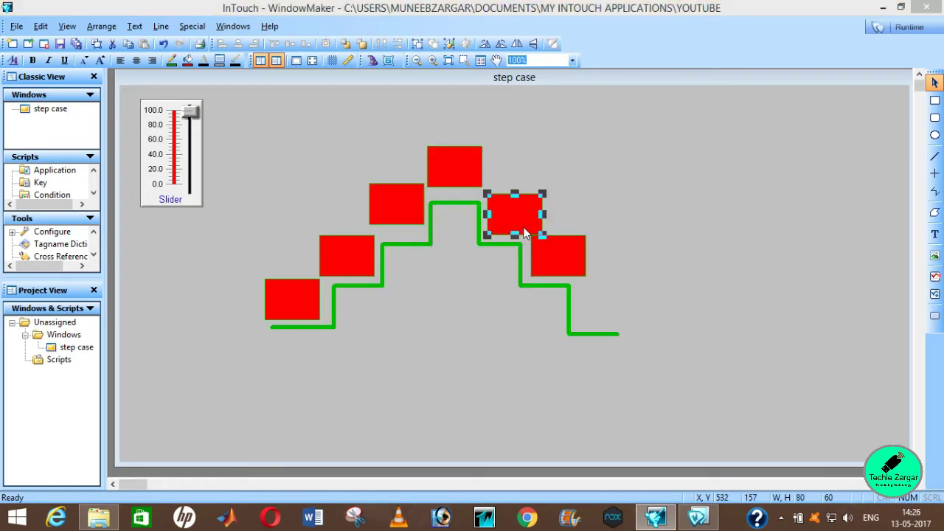
{"action": "left_click", "coordinate": [437, 299]}
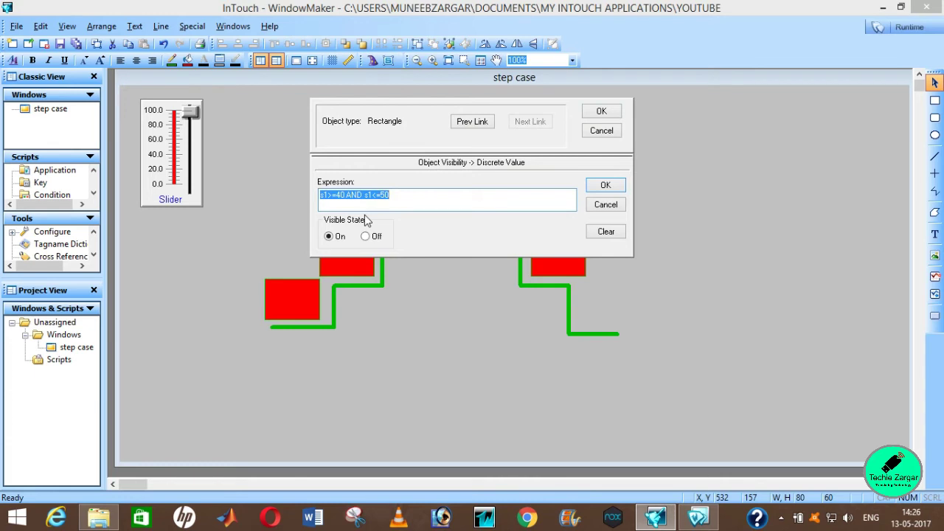
{"action": "left_click", "coordinate": [606, 185]}
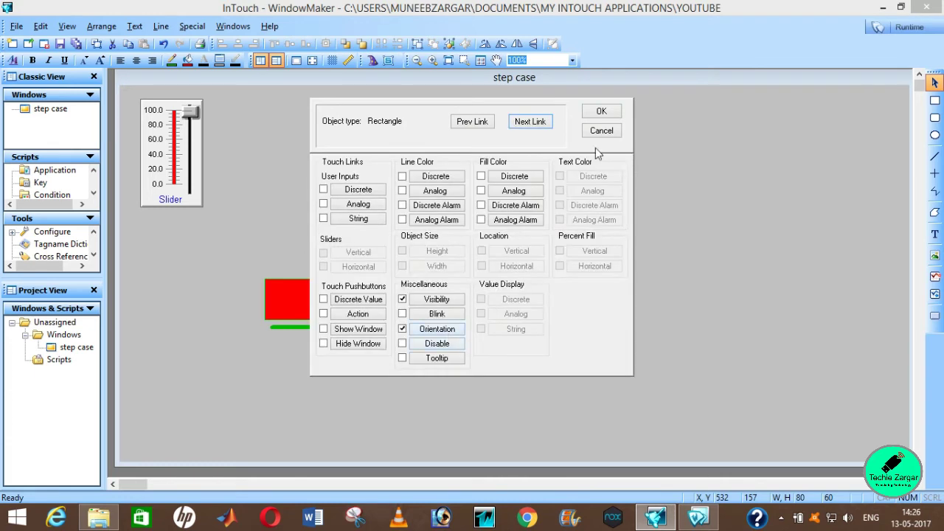
{"action": "key", "text": "Return"}
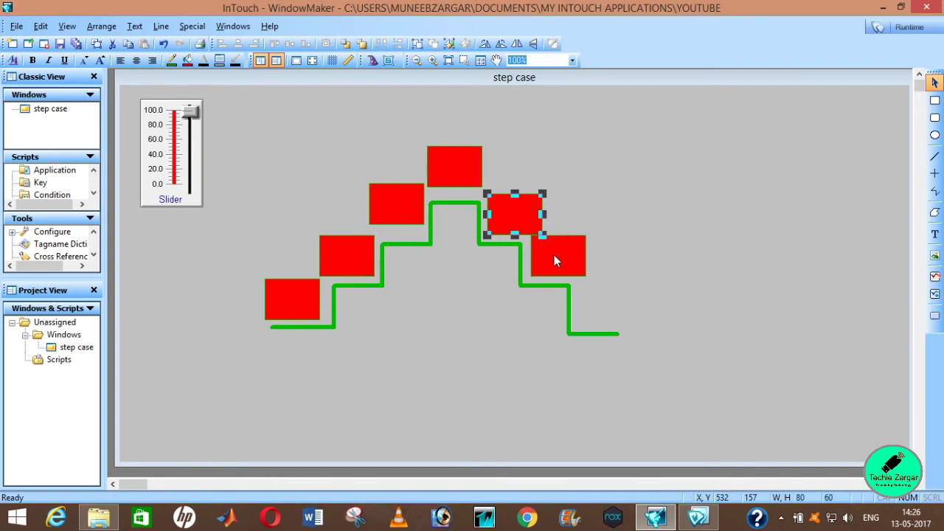
{"action": "double_click", "coordinate": [533, 231]}
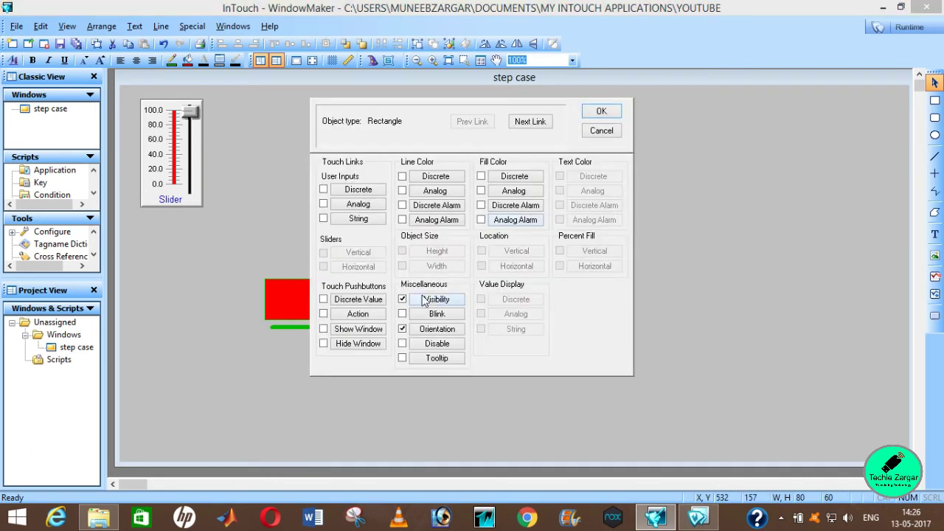
{"action": "left_click", "coordinate": [603, 111]}
Test the window in WindowViewer by moving the slider, then return to WindowMaker
{"action": "left_click", "coordinate": [906, 26]}
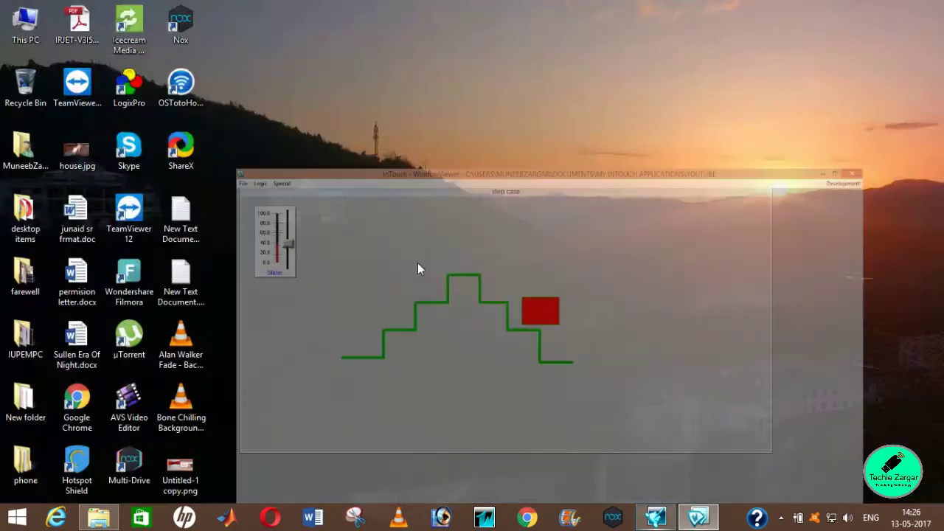
{"action": "mouse_move", "coordinate": [79, 113]}
{"action": "left_mouse_down"}
{"action": "mouse_move", "coordinate": [79, 99]}
{"action": "mouse_move", "coordinate": [82, 118]}
{"action": "mouse_move", "coordinate": [79, 111]}
{"action": "left_mouse_up"}
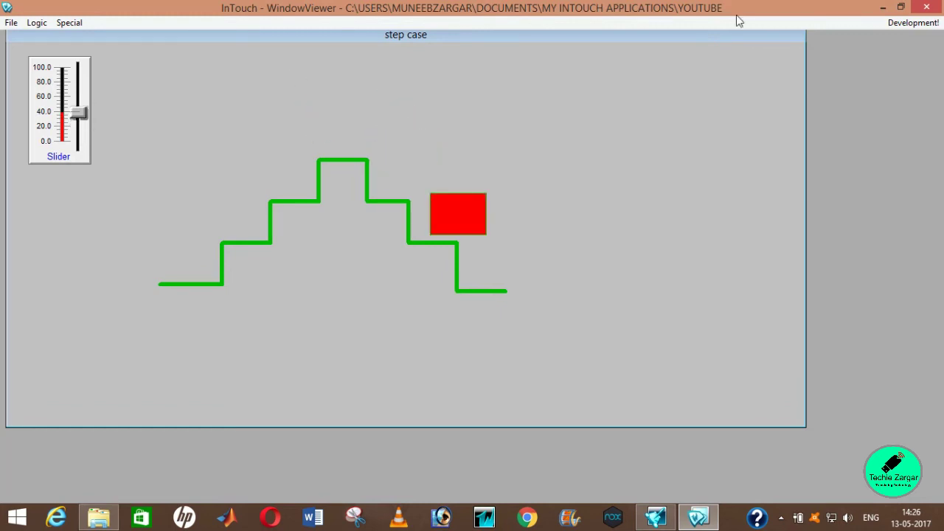
{"action": "left_click", "coordinate": [901, 6]}
{"action": "double_click", "coordinate": [639, 185]}
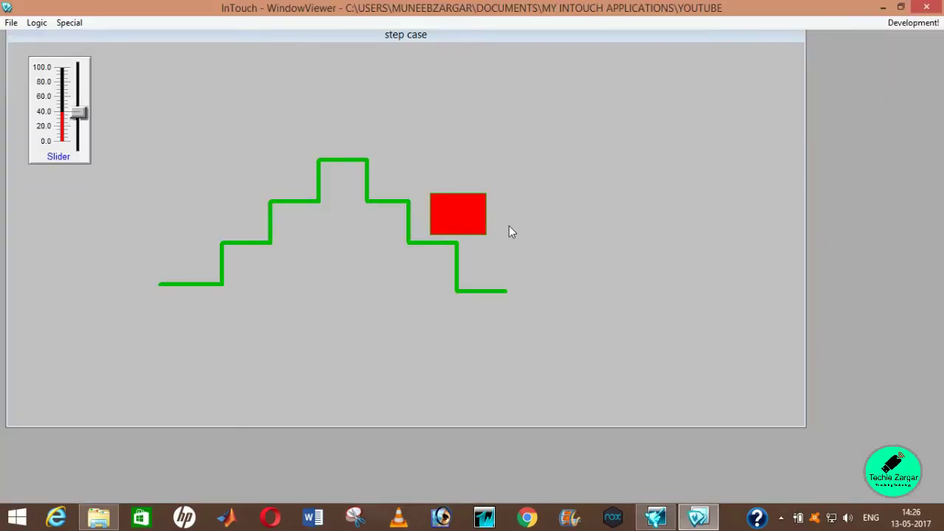
{"action": "left_click", "coordinate": [914, 22]}
{"action": "double_click", "coordinate": [528, 210]}
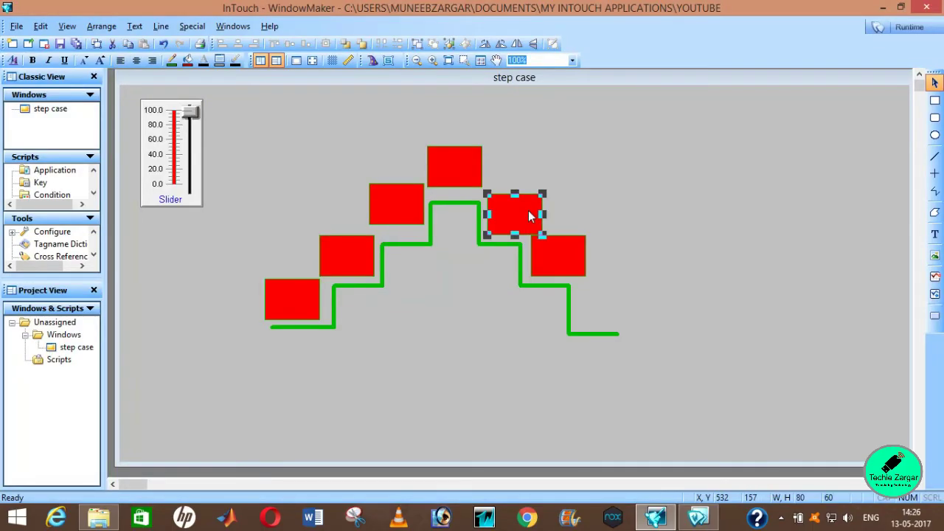
Change the upper-right box's rotation link so it starts at s1 value 40
{"action": "left_click", "coordinate": [435, 329]}
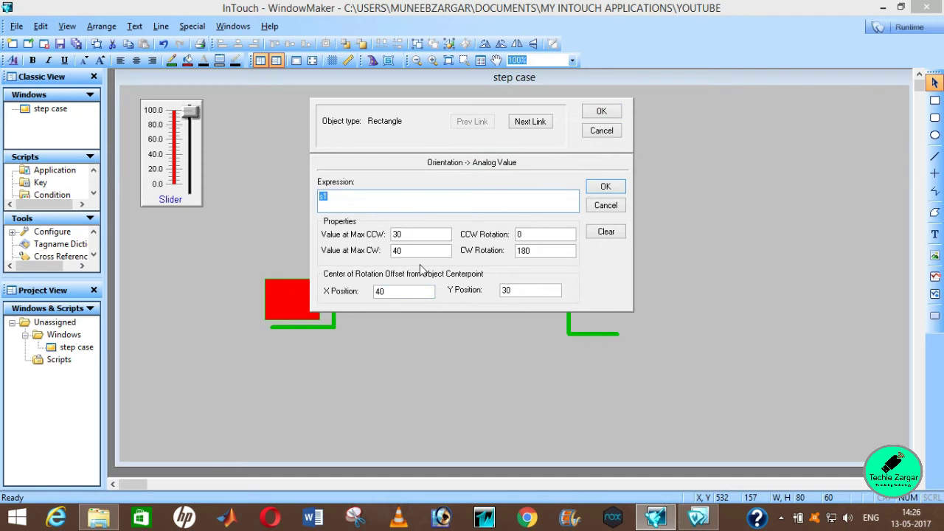
{"action": "left_click", "coordinate": [397, 234]}
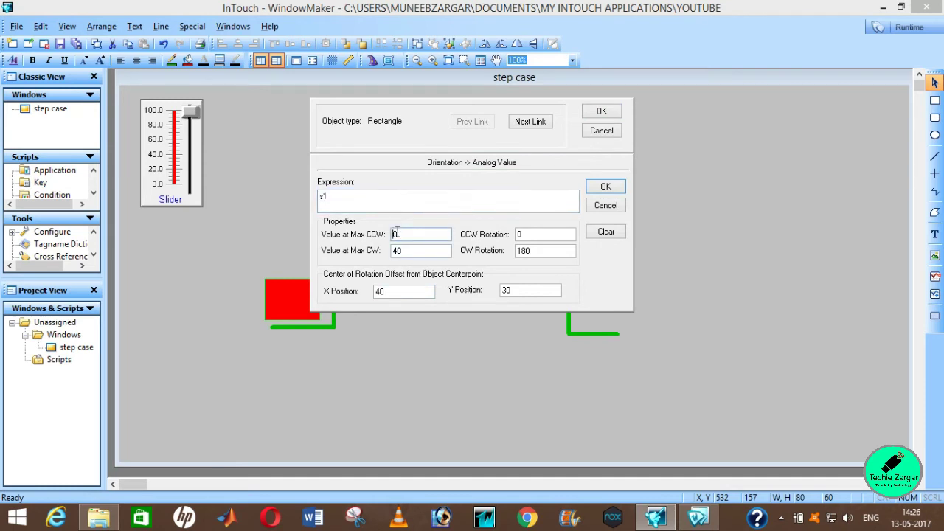
{"action": "left_click", "coordinate": [397, 250]}
{"action": "left_click", "coordinate": [605, 187]}
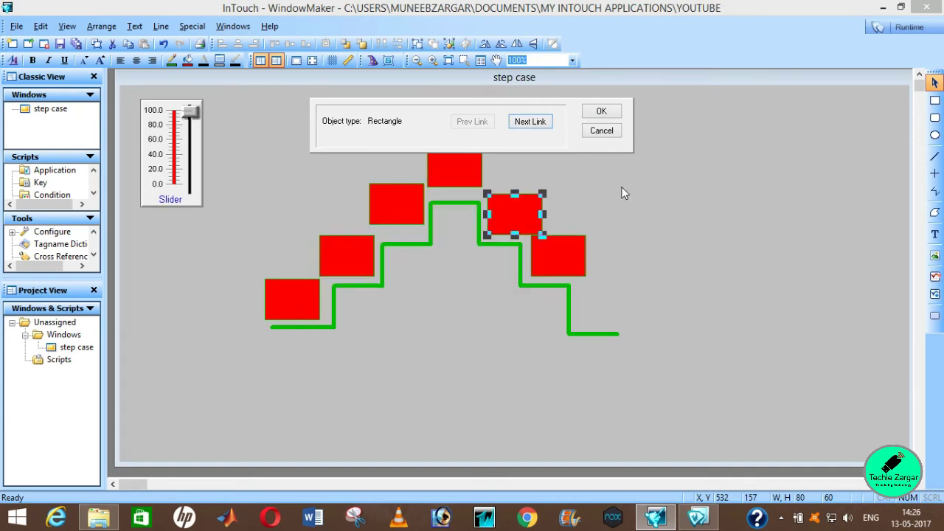
{"action": "left_click", "coordinate": [601, 112]}
Set the rightmost box's rotation link to Max CCW 50 and Max CW 60
{"action": "double_click", "coordinate": [565, 251]}
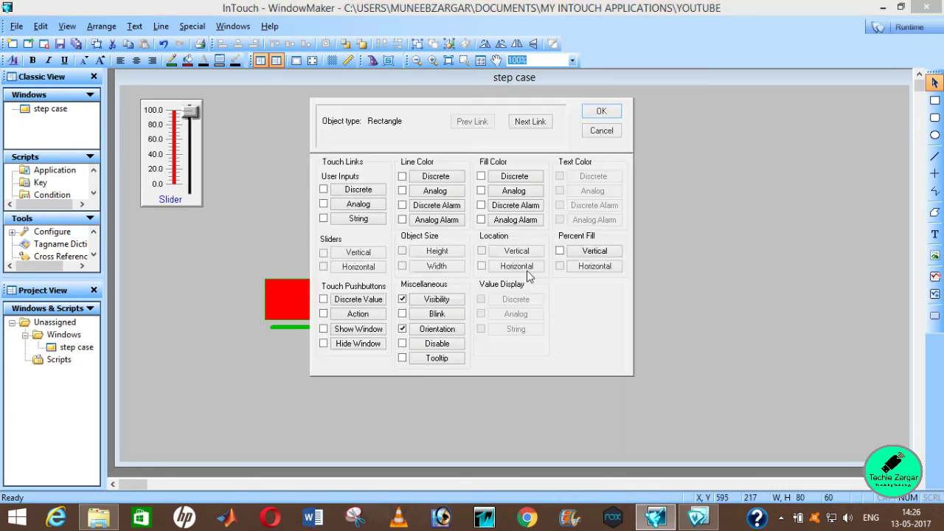
{"action": "left_click", "coordinate": [435, 329]}
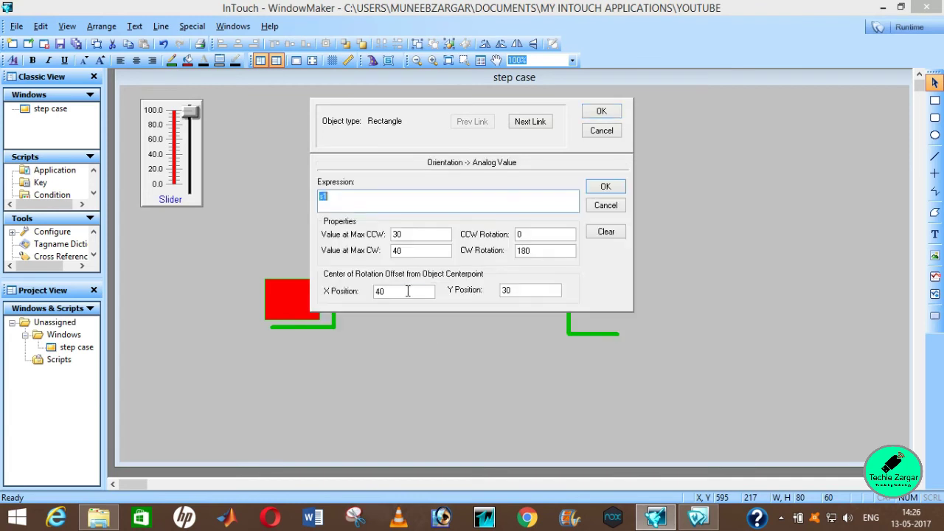
{"action": "left_click", "coordinate": [400, 236]}
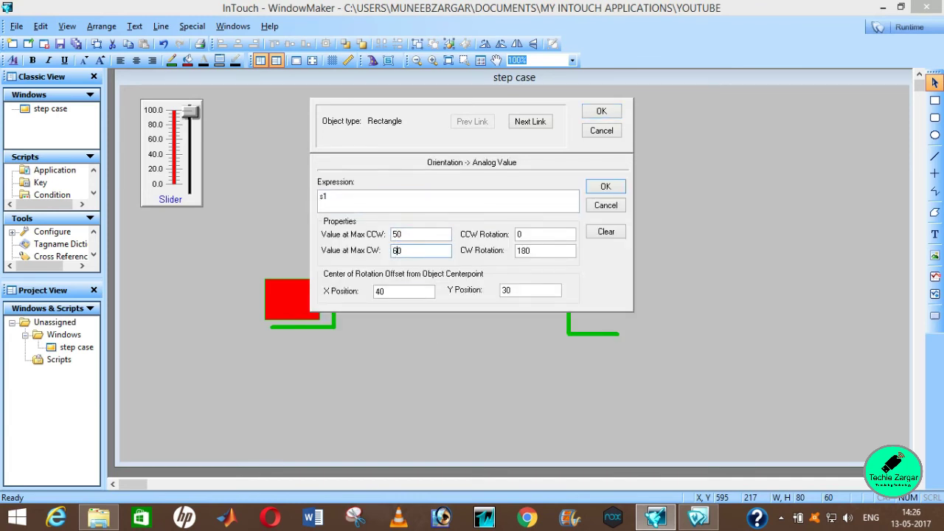
{"action": "left_click", "coordinate": [606, 186]}
{"action": "left_click", "coordinate": [601, 111]}
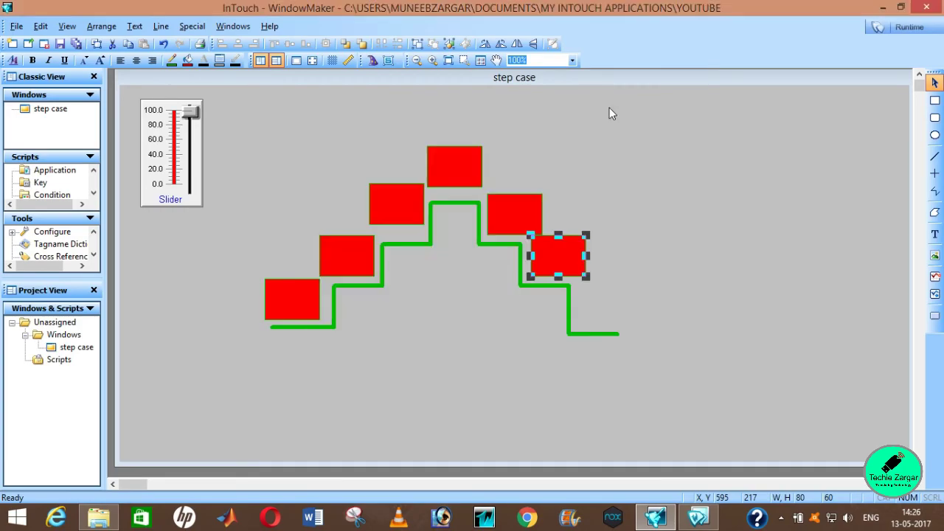
{"action": "left_click", "coordinate": [876, 27]}
Slide the value up and back down to 0 in WindowViewer, then return to editing
{"action": "left_click_drag", "start_coordinate": [89, 114], "coordinate": [92, 90]}
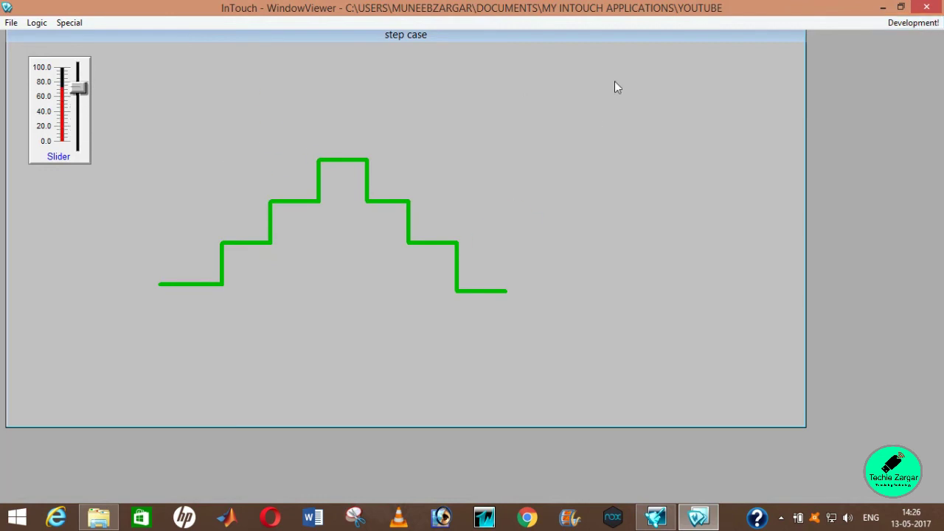
{"action": "left_click_drag", "start_coordinate": [92, 89], "coordinate": [95, 145]}
{"action": "left_click", "coordinate": [915, 22]}
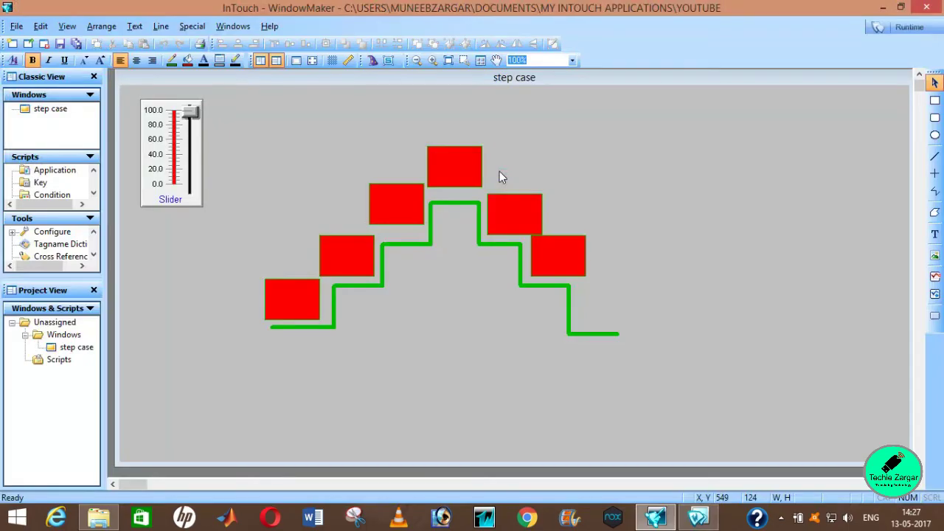
Set the s1 slider's maximum to 70
{"action": "left_click", "coordinate": [177, 150]}
{"action": "right_click", "coordinate": [175, 148]}
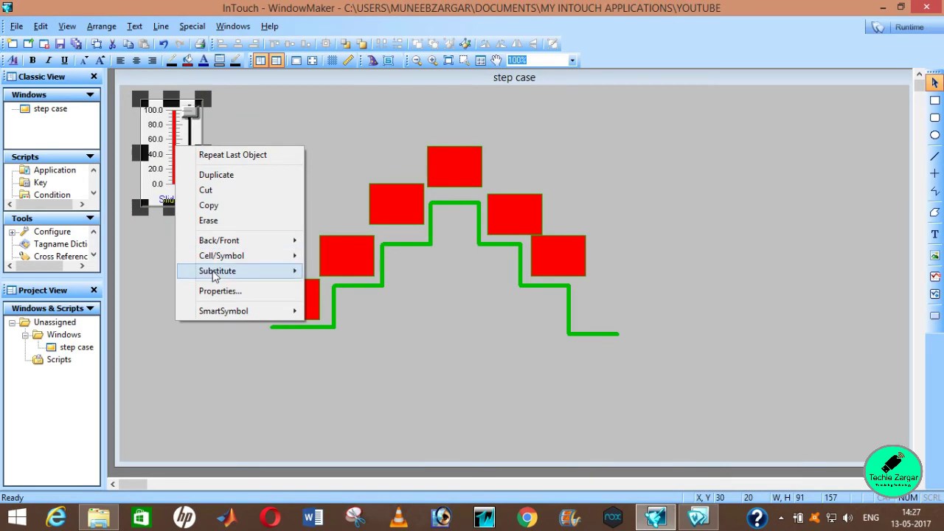
{"action": "left_click", "coordinate": [168, 151]}
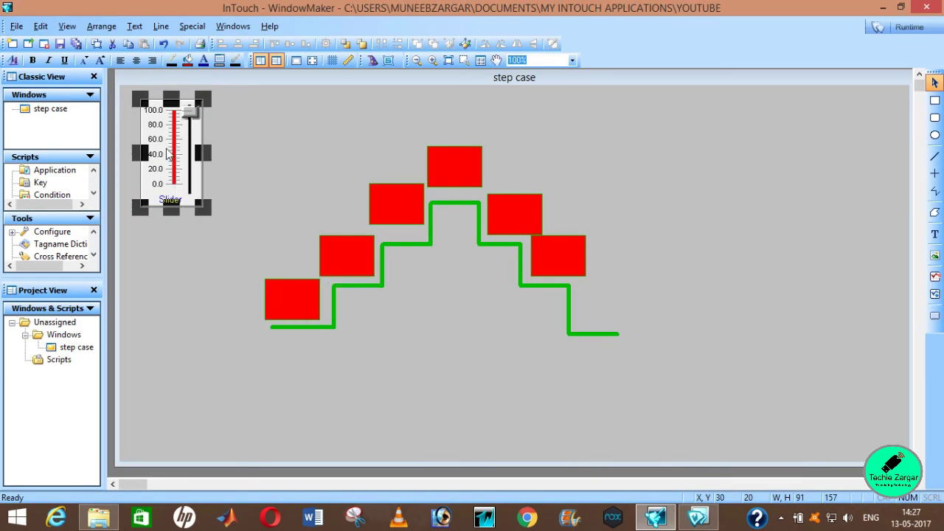
{"action": "double_click", "coordinate": [168, 151]}
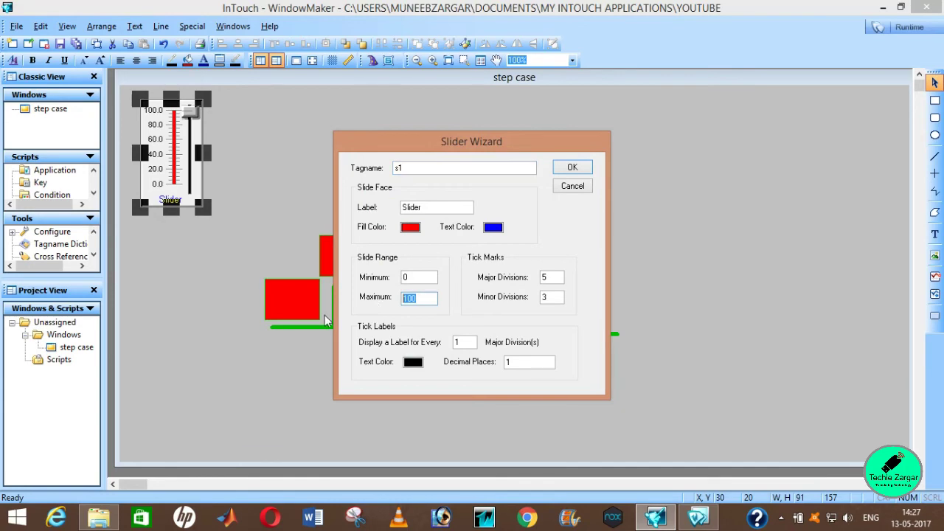
{"action": "type", "text": "70"}
{"action": "left_click", "coordinate": [573, 167]}
Review the rightmost box's rotation settings without changing them
{"action": "double_click", "coordinate": [555, 247]}
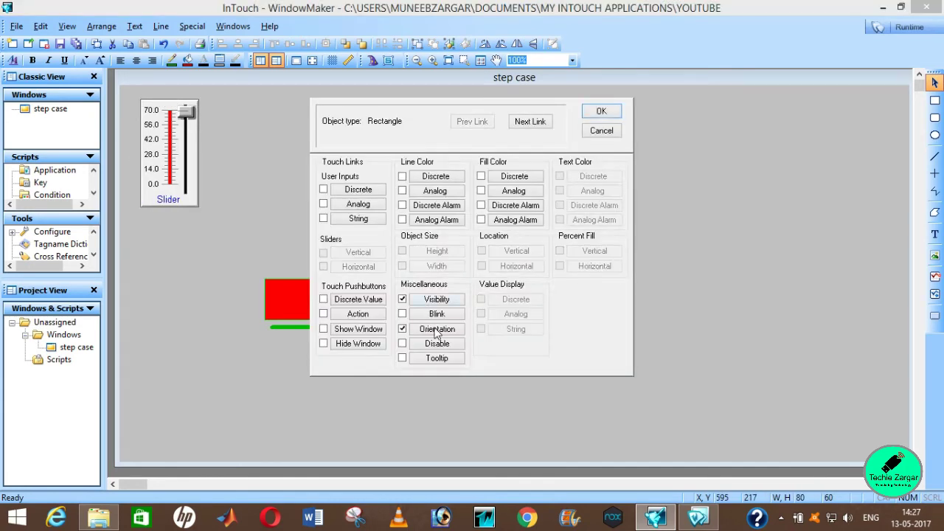
{"action": "left_click", "coordinate": [437, 329]}
{"action": "left_click", "coordinate": [606, 205]}
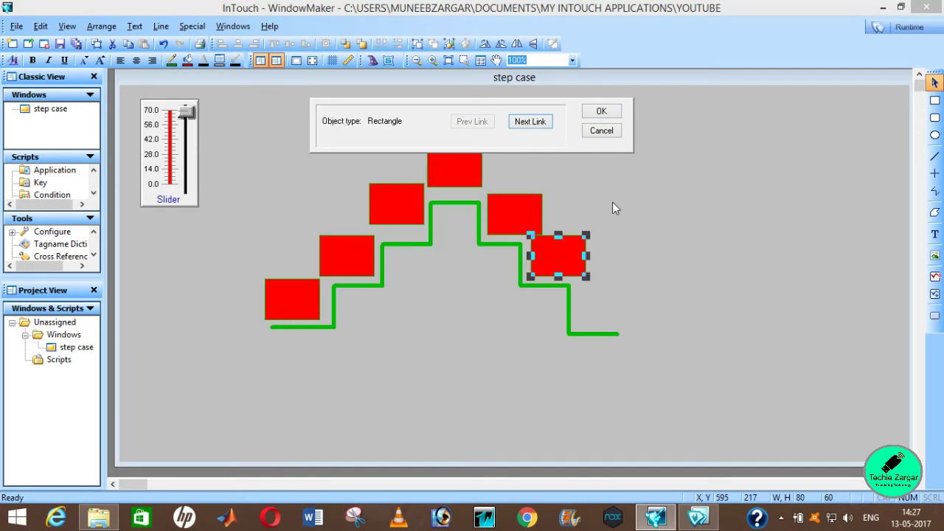
{"action": "left_click", "coordinate": [601, 131]}
Change the s1 slider's maximum to 60
{"action": "double_click", "coordinate": [178, 182]}
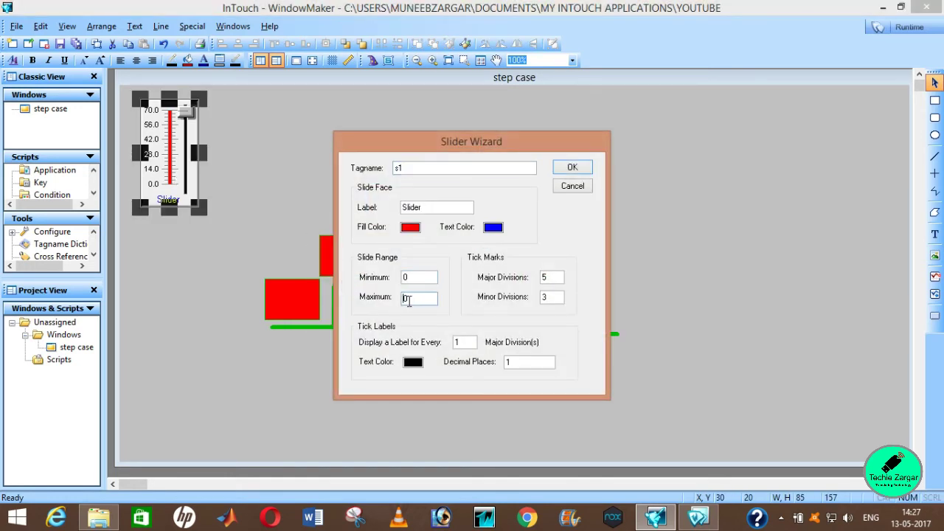
{"action": "left_click", "coordinate": [407, 298]}
{"action": "type", "text": "60"}
{"action": "left_click", "coordinate": [578, 169]}
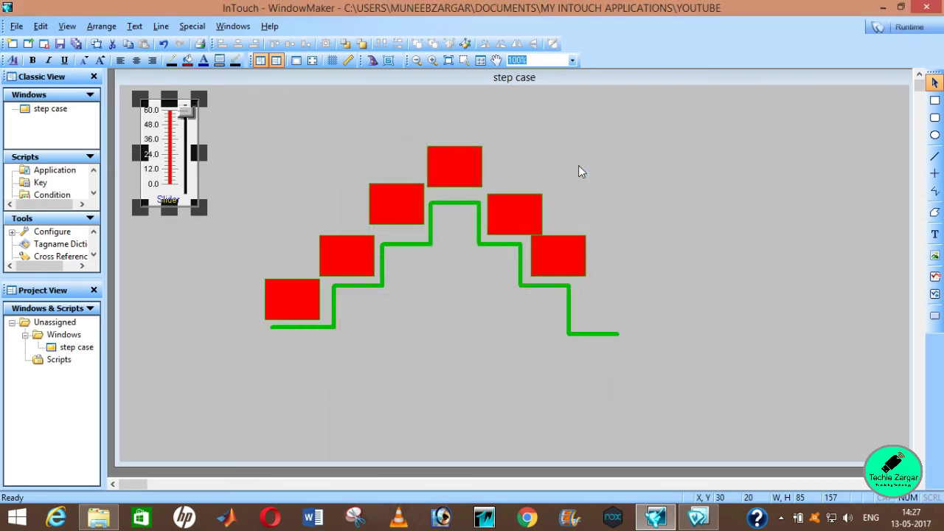
{"action": "left_click", "coordinate": [549, 145]}
{"action": "right_click", "coordinate": [549, 144]}
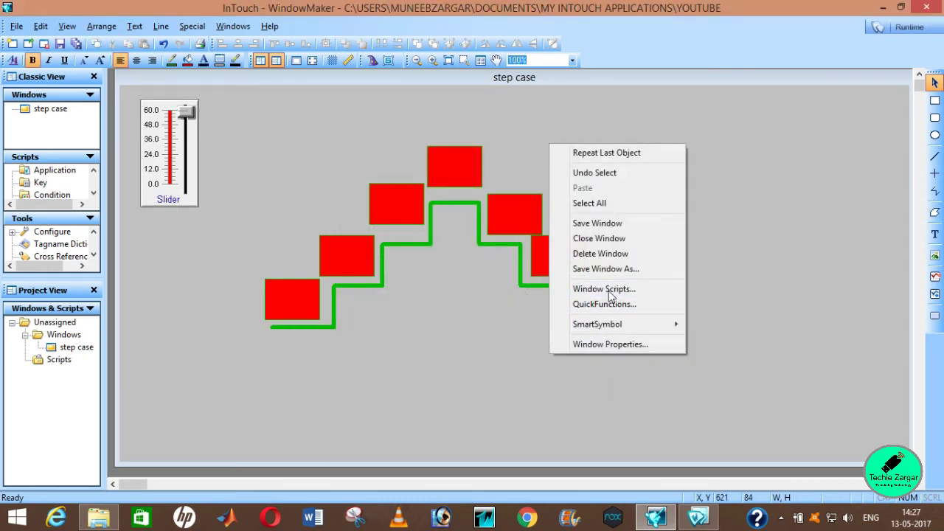
Add a While Showing script running s1=s1+1 while s1 is 0–60, with Every interval 21
{"action": "left_click", "coordinate": [609, 287]}
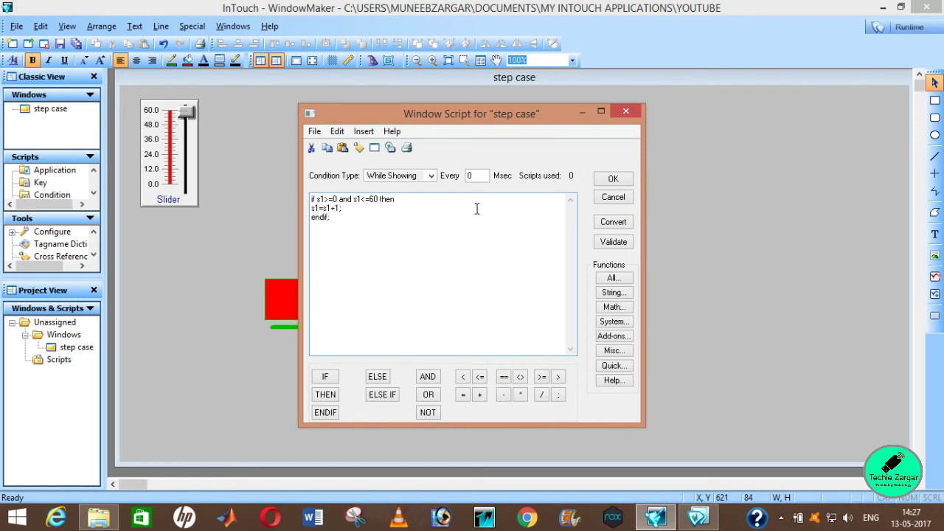
{"action": "double_click", "coordinate": [469, 177]}
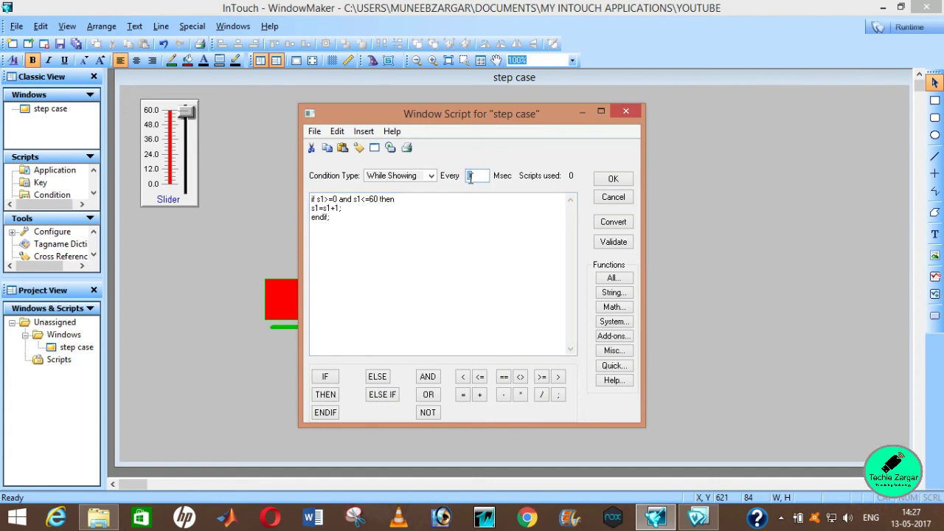
{"action": "type", "text": "21"}
{"action": "left_click", "coordinate": [613, 179]}
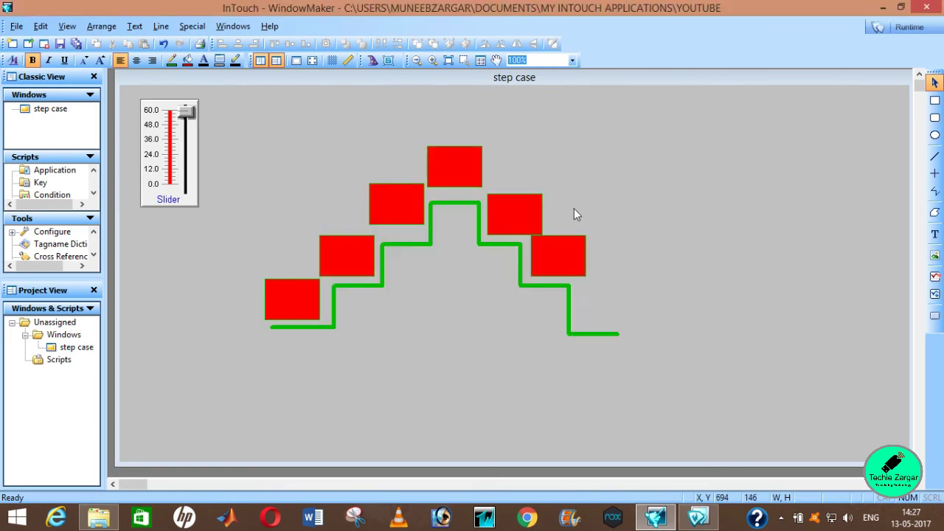
{"action": "left_click", "coordinate": [872, 28]}
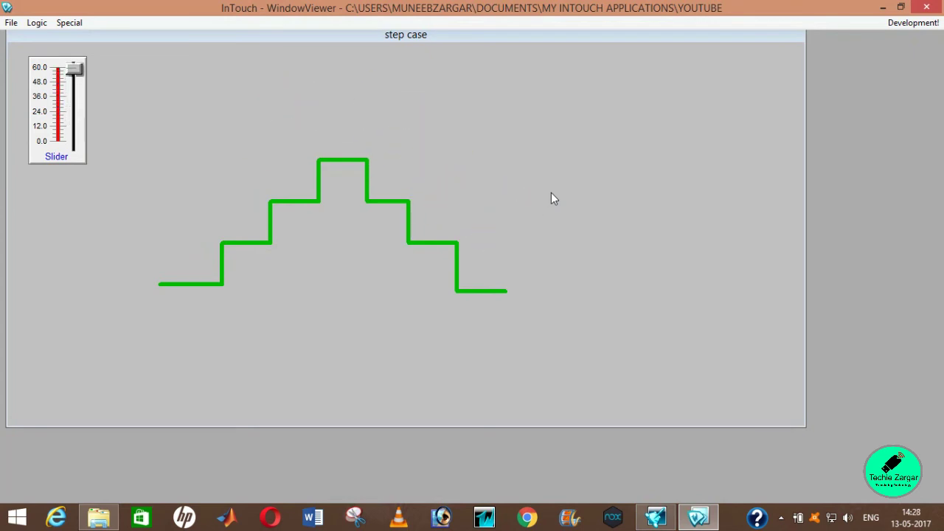
{"action": "left_click", "coordinate": [890, 29]}
{"action": "left_click", "coordinate": [600, 130]}
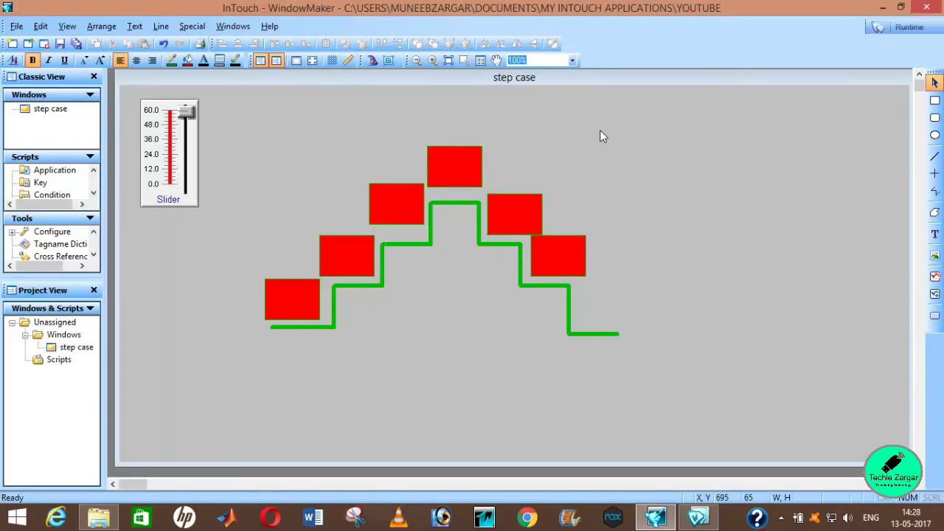
Add IF s1>60 THEN s1=0; ENDIF; to the step case window script
{"action": "right_click", "coordinate": [611, 190]}
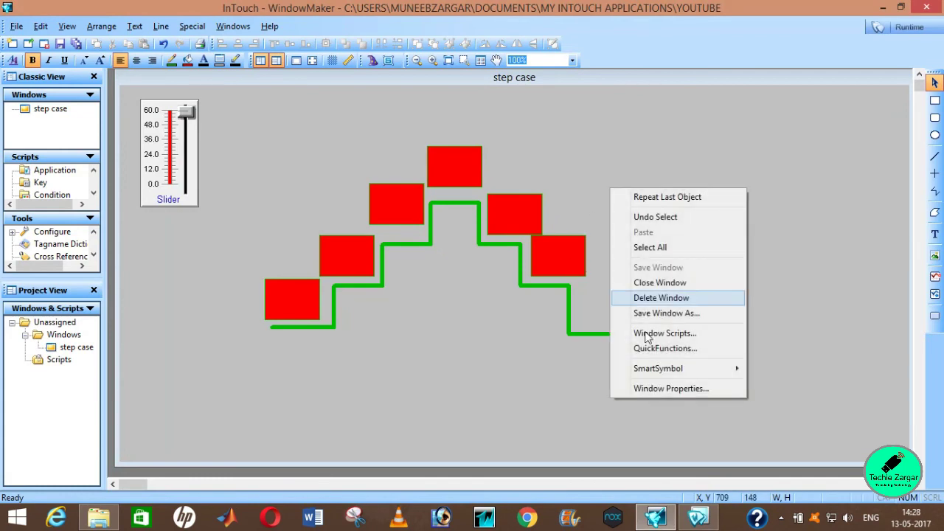
{"action": "left_click", "coordinate": [651, 338]}
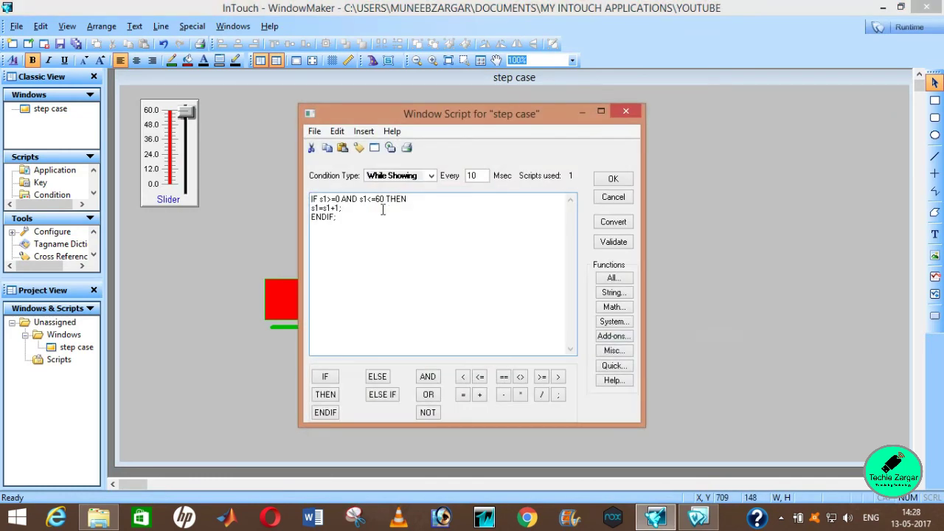
{"action": "type", "text": "if"}
{"action": "left_click", "coordinate": [612, 181]}
Fix the missing semicolon error and save the window script
{"action": "left_click", "coordinate": [492, 305]}
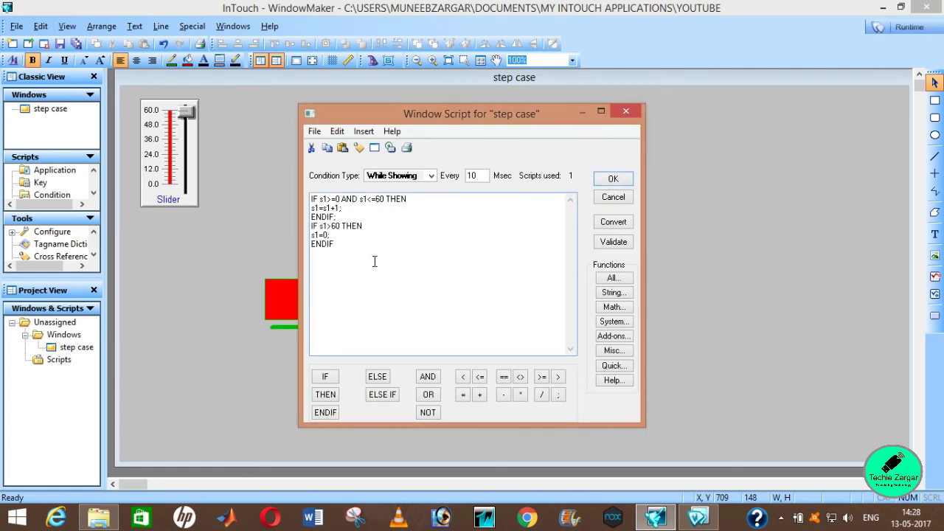
{"action": "type", "text": ";"}
{"action": "left_click", "coordinate": [601, 184]}
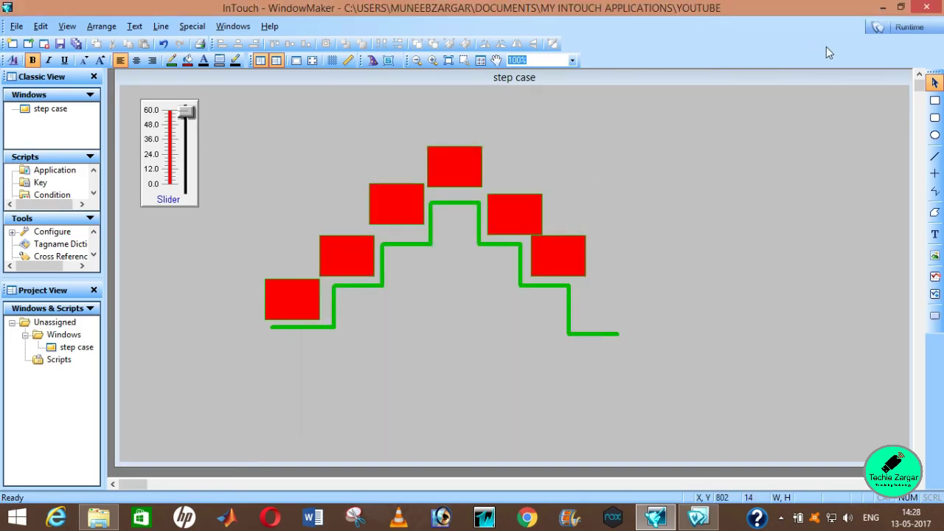
Run step case in WindowViewer to watch the red box loop along the green staircase
{"action": "left_click", "coordinate": [871, 28]}
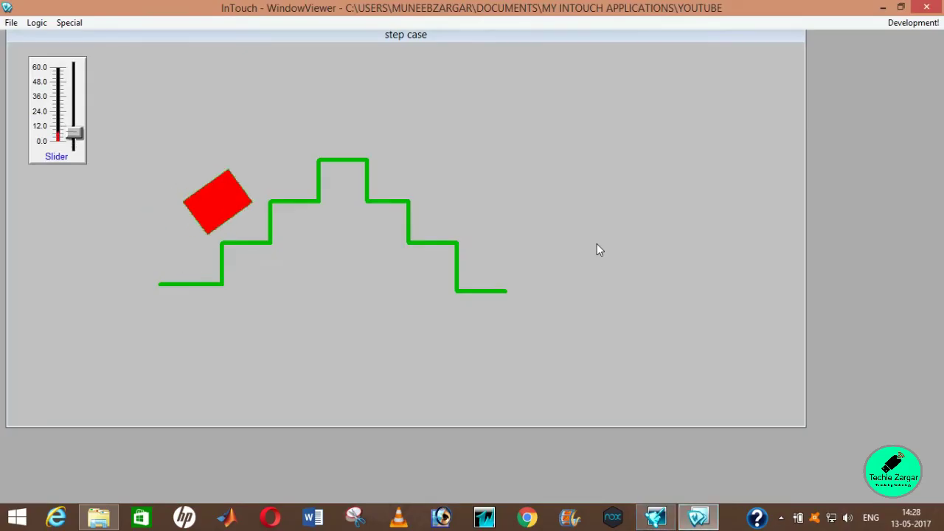